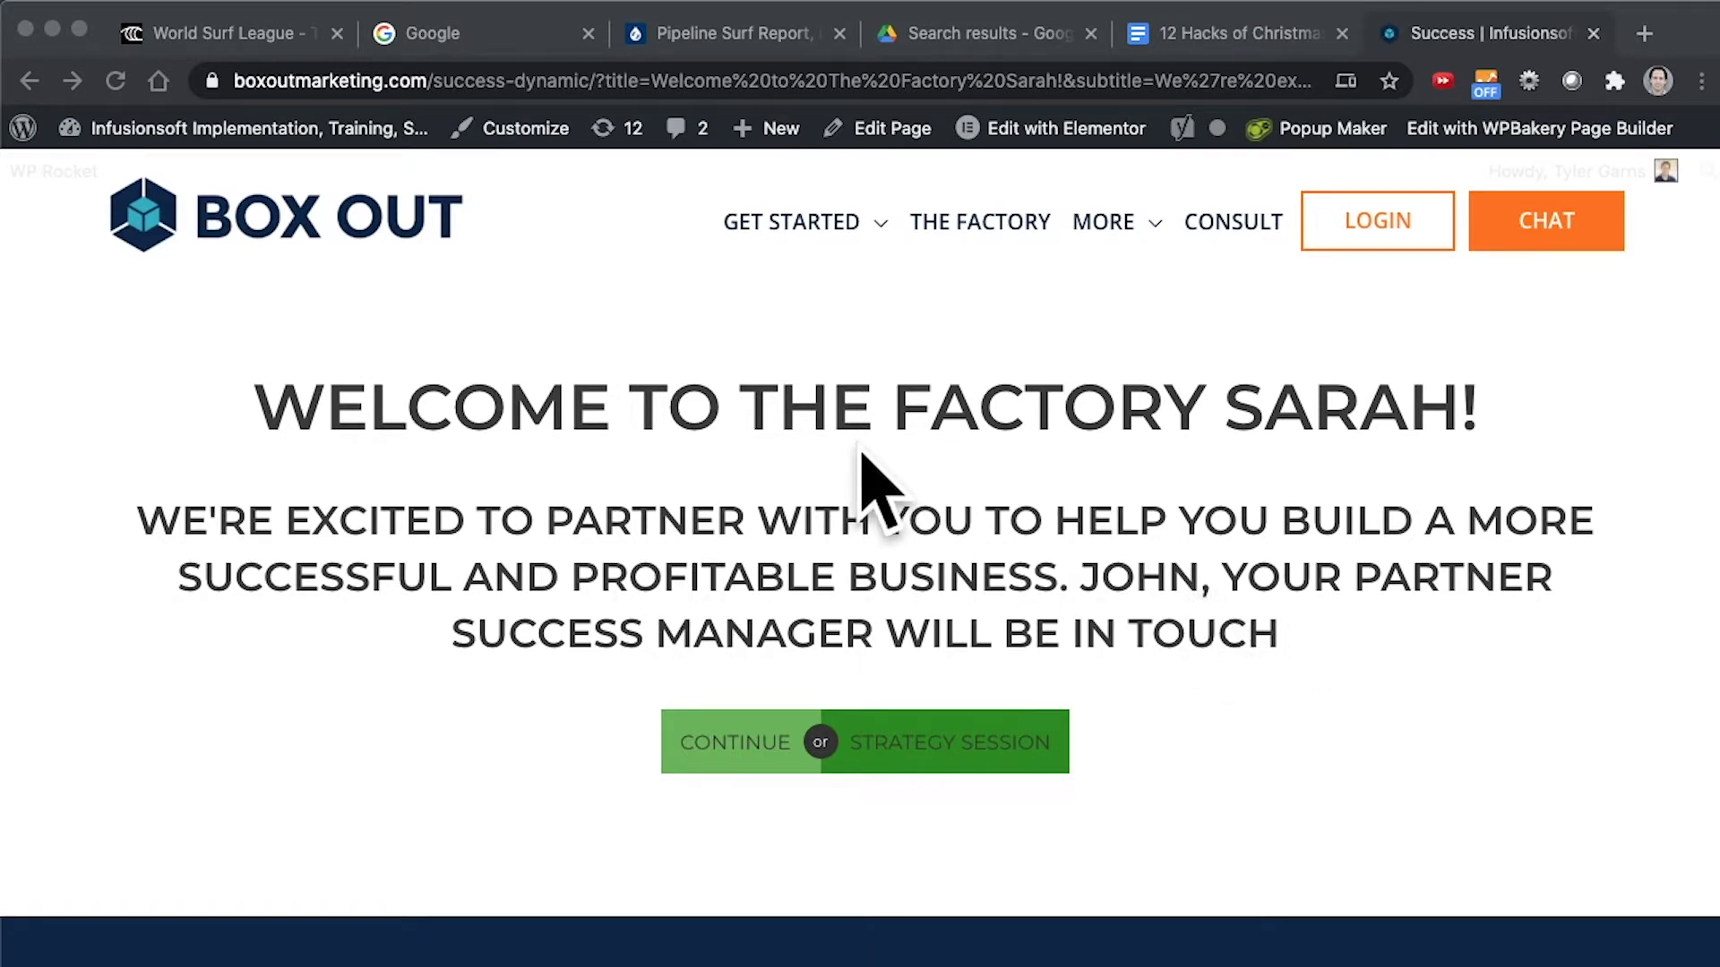
# Replace the title parameter's value in the page address with "Thank you!", keeping a single exclamation mark.
pyautogui.click(663, 81)
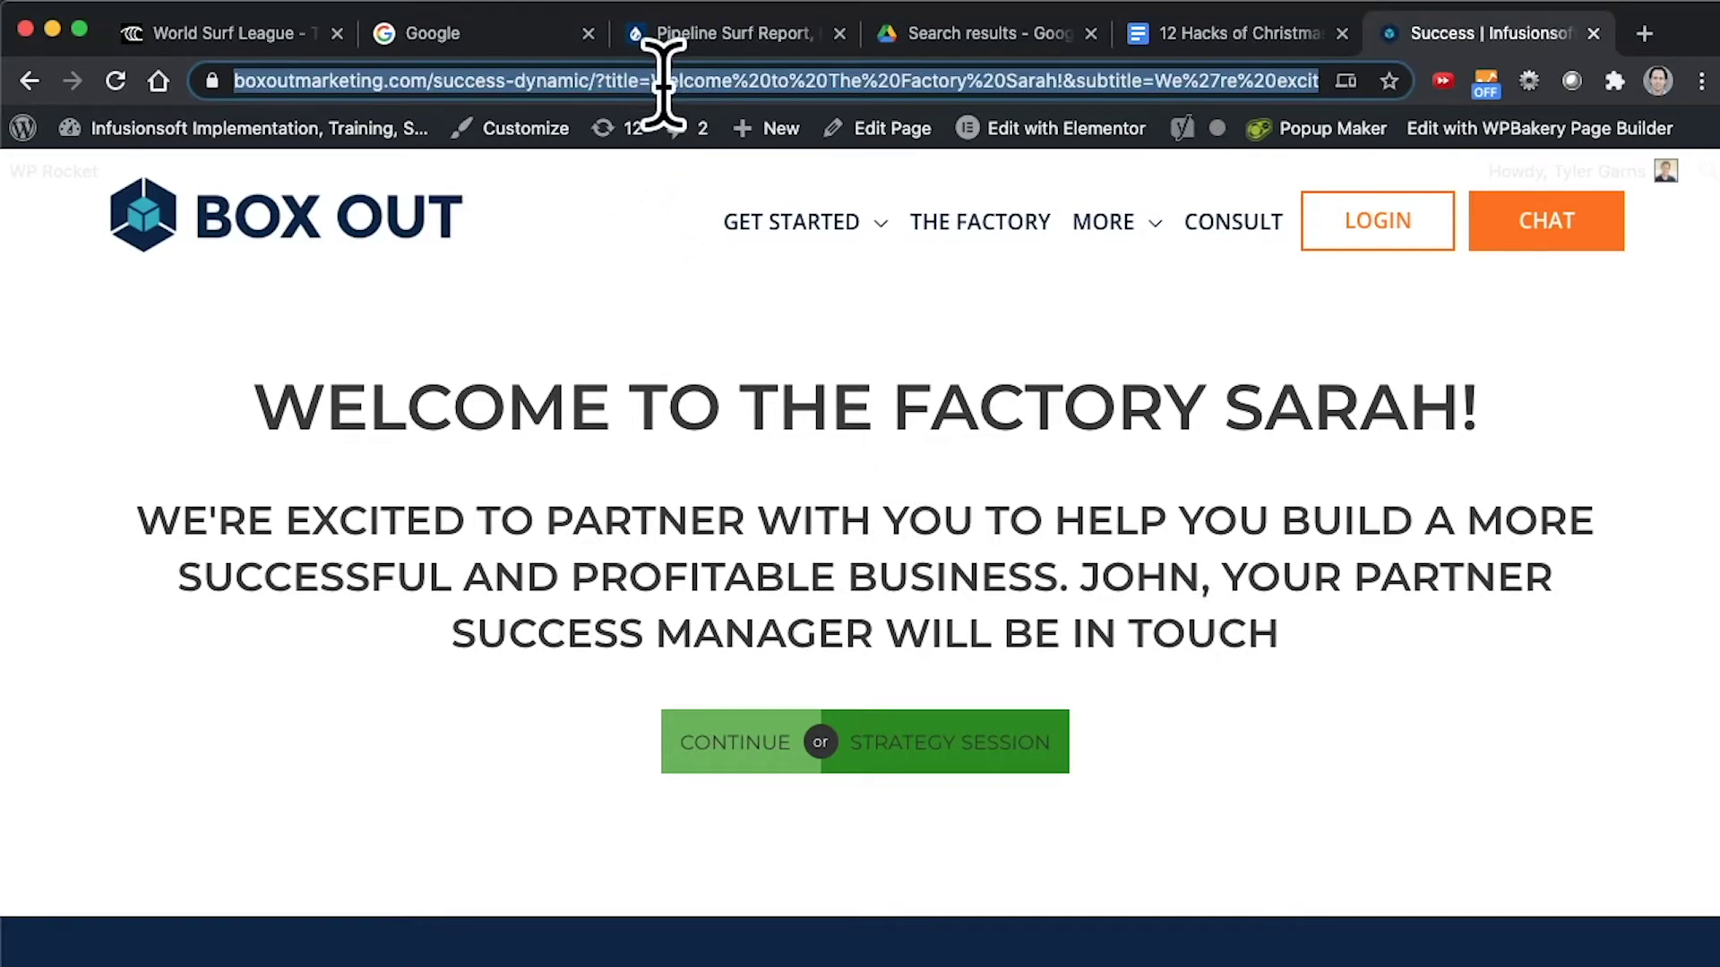
pyautogui.click(665, 87)
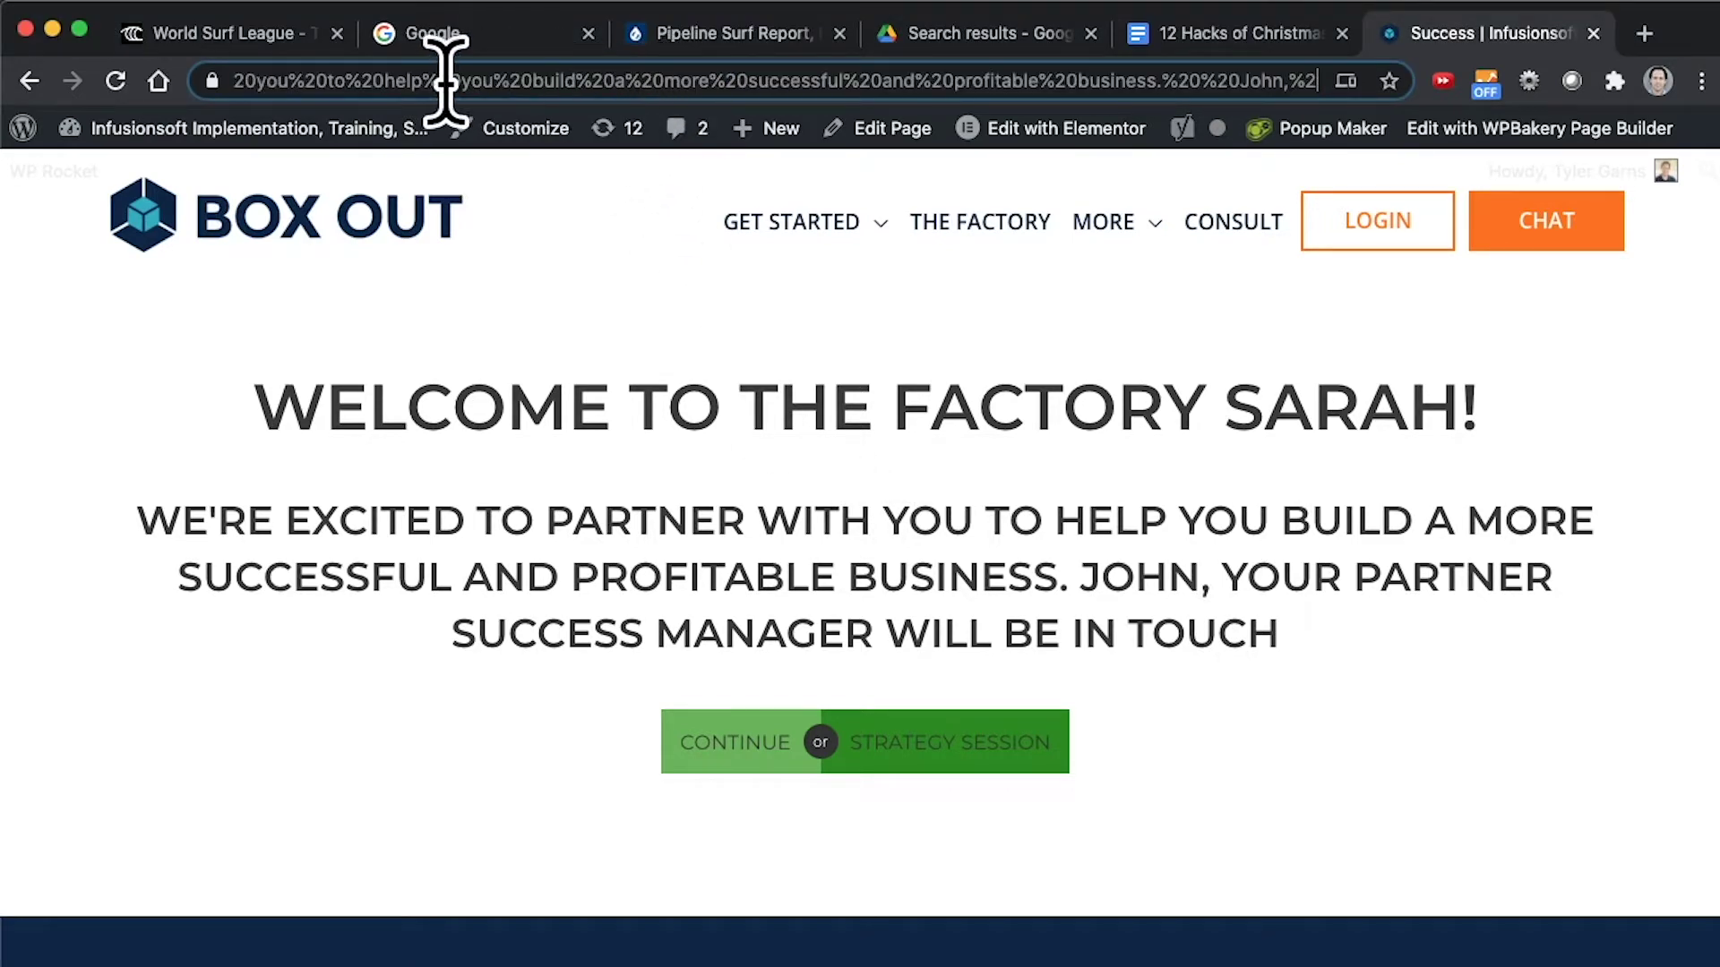
pyautogui.press('Home')
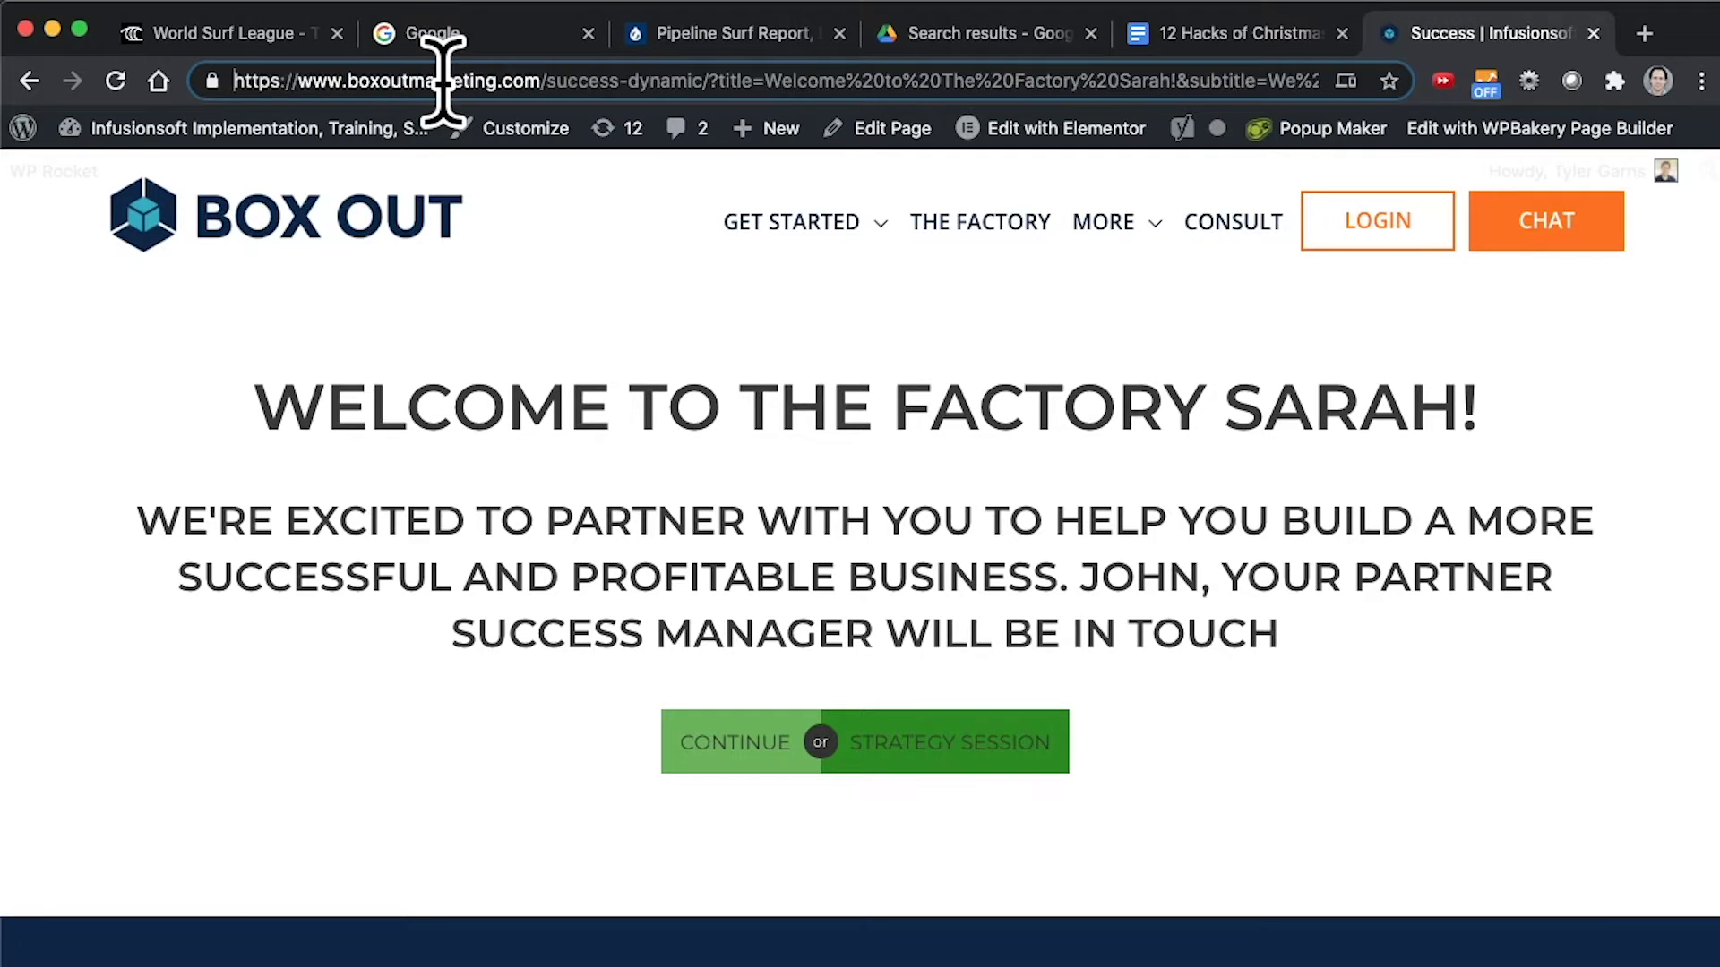
pyautogui.press('End')
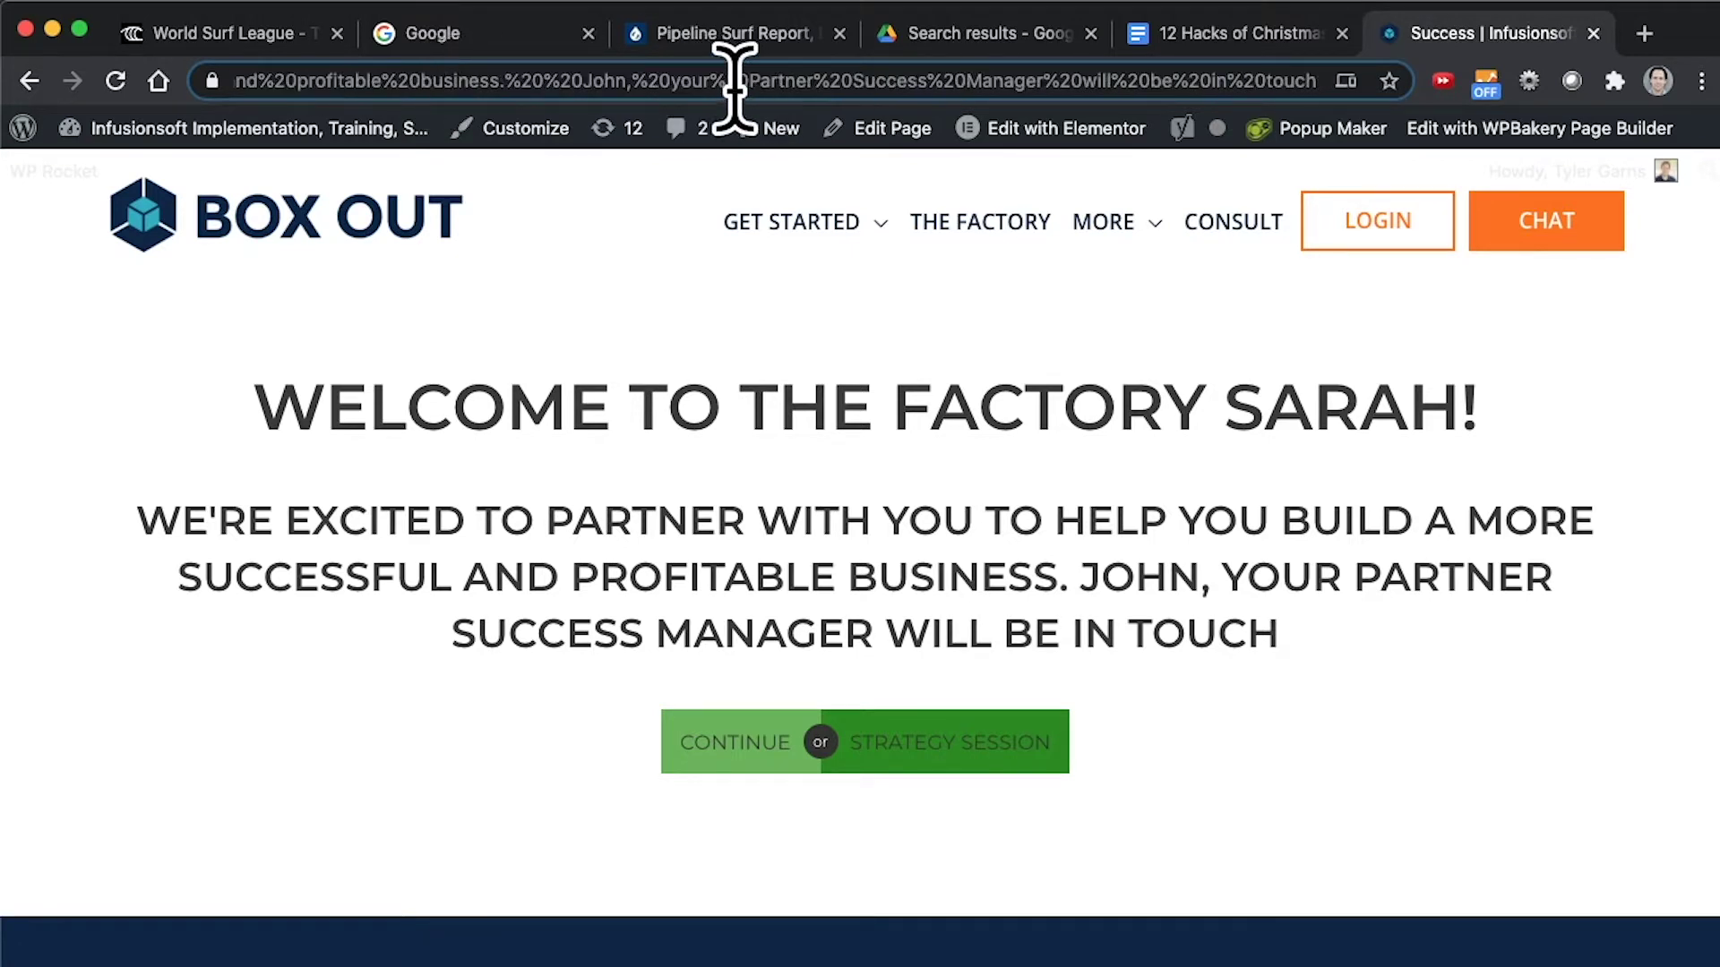
pyautogui.press('Home')
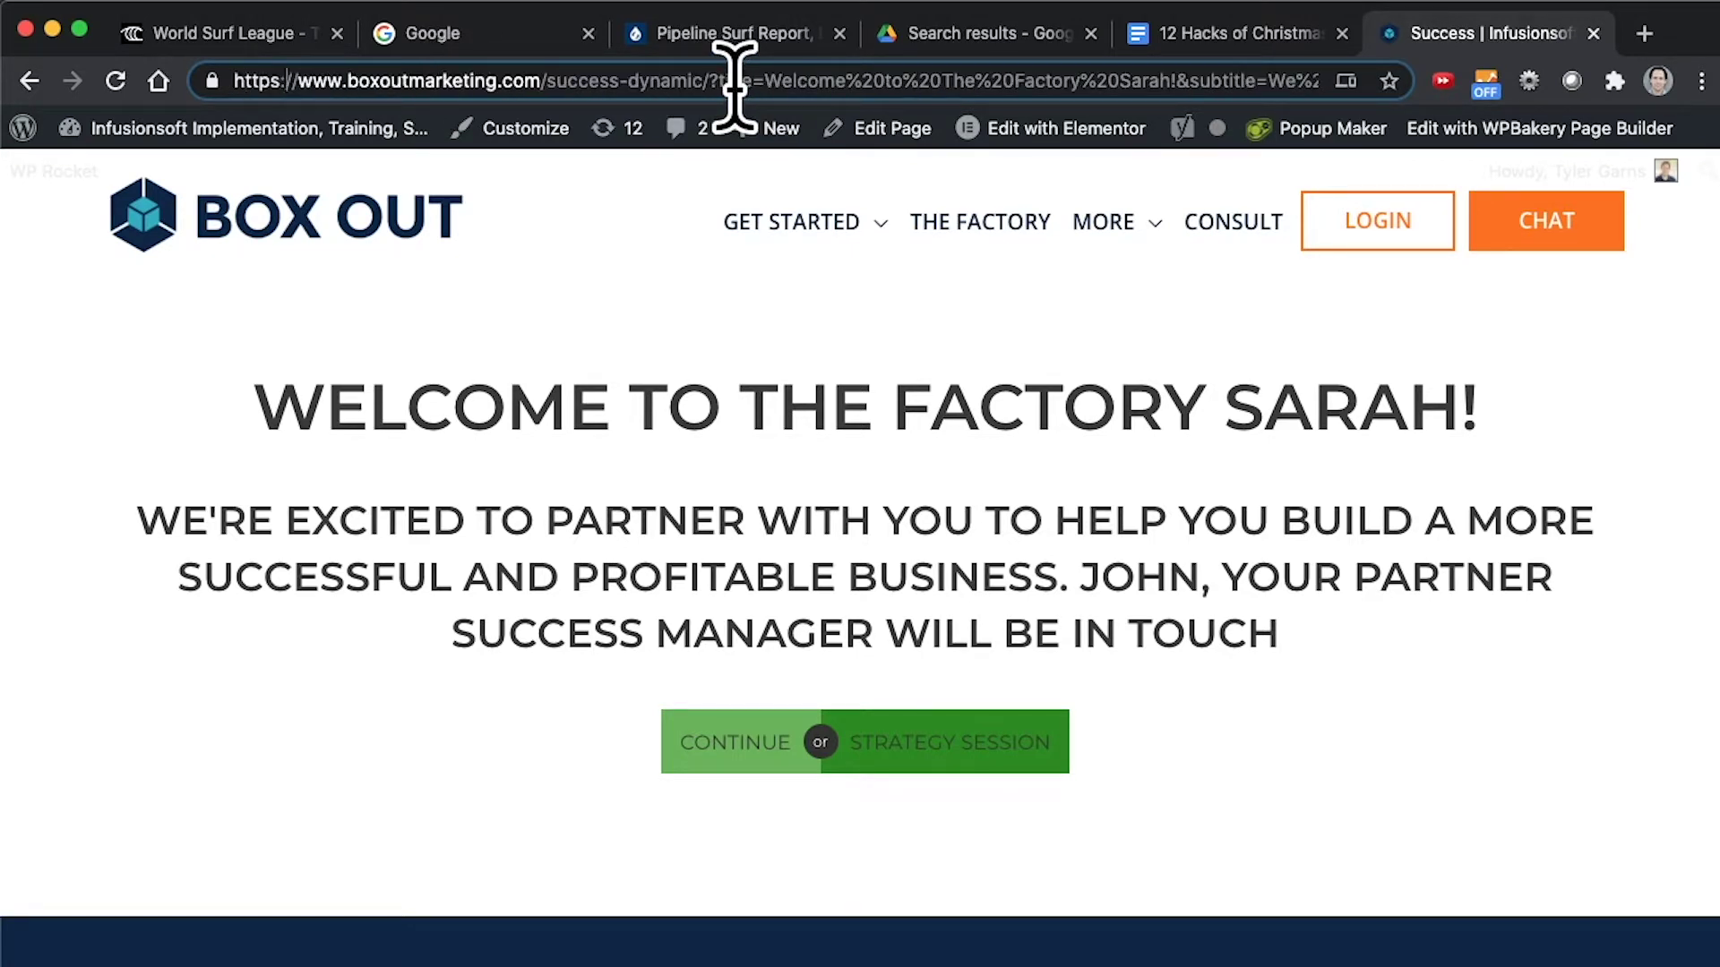
pyautogui.press('Right')
pyautogui.press('Right')
pyautogui.press('Right')
pyautogui.press('Right')
pyautogui.press('Right')
pyautogui.press('Right')
pyautogui.hotkey('shift', 'Right')
pyautogui.hotkey('shift', 'Right')
pyautogui.hotkey('shift', 'Right')
pyautogui.hotkey('shift', 'Right')
pyautogui.hotkey('shift', 'Right')
pyautogui.hotkey('shift', 'Right')
pyautogui.hotkey('shift', 'Right')
pyautogui.hotkey('shift', 'Right')
pyautogui.hotkey('shift', 'Right')
pyautogui.hotkey('shift', 'Right')
pyautogui.hotkey('shift', 'Right')
pyautogui.hotkey('shift', 'Right')
pyautogui.hotkey('shift', 'Right')
pyautogui.hotkey('shift', 'Right')
pyautogui.hotkey('shift', 'Right')
pyautogui.hotkey('shift', 'Right')
pyautogui.hotkey('shift', 'Right')
pyautogui.hotkey('shift', 'Right')
pyautogui.hotkey('shift', 'Right')
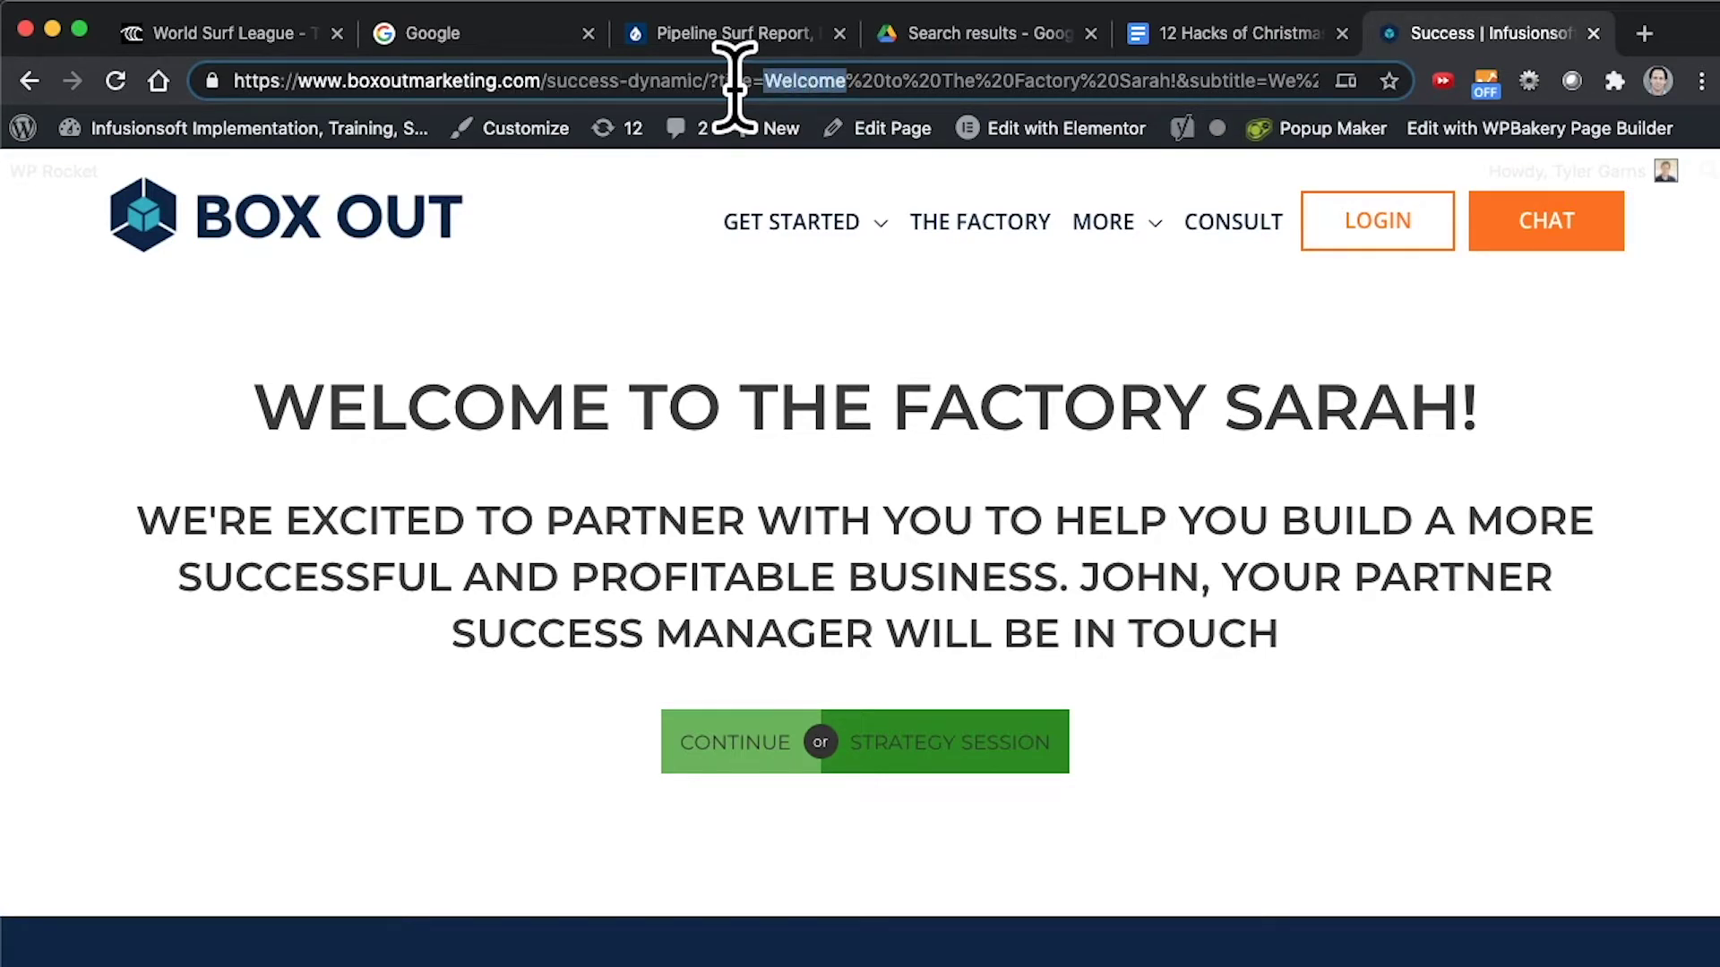
pyautogui.hotkey('shift', 'Right')
pyautogui.hotkey('shift', 'Right')
pyautogui.hotkey('shift', 'Right')
pyautogui.hotkey('shift', 'Right')
pyautogui.hotkey('shift', 'Right')
pyautogui.hotkey('shift', 'Right')
pyautogui.hotkey('shift', 'Right')
pyautogui.hotkey('shift', 'Right')
pyautogui.hotkey('shift', 'Right')
pyautogui.hotkey('shift', 'Right')
pyautogui.hotkey('shift', 'Right')
pyautogui.hotkey('shift', 'Right')
pyautogui.hotkey('shift', 'Right')
pyautogui.hotkey('shift', 'Right')
pyautogui.hotkey('shift', 'Right')
pyautogui.hotkey('shift', 'Right')
pyautogui.hotkey('shift', 'Right')
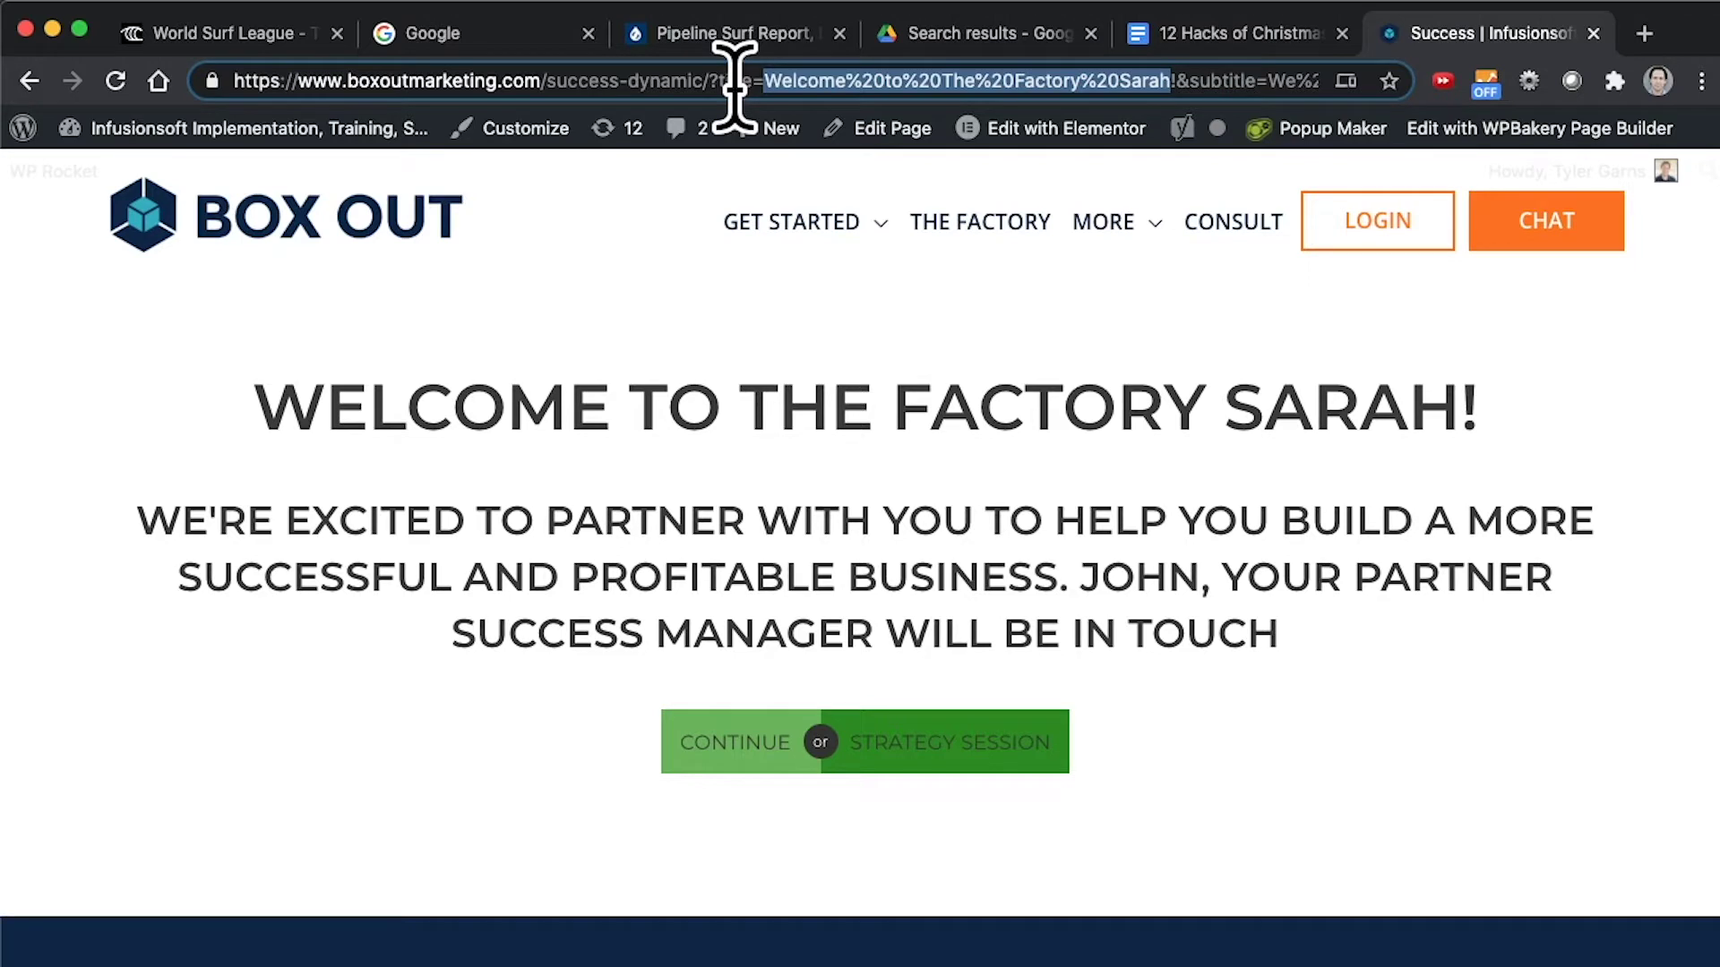
pyautogui.write('Thank you!')
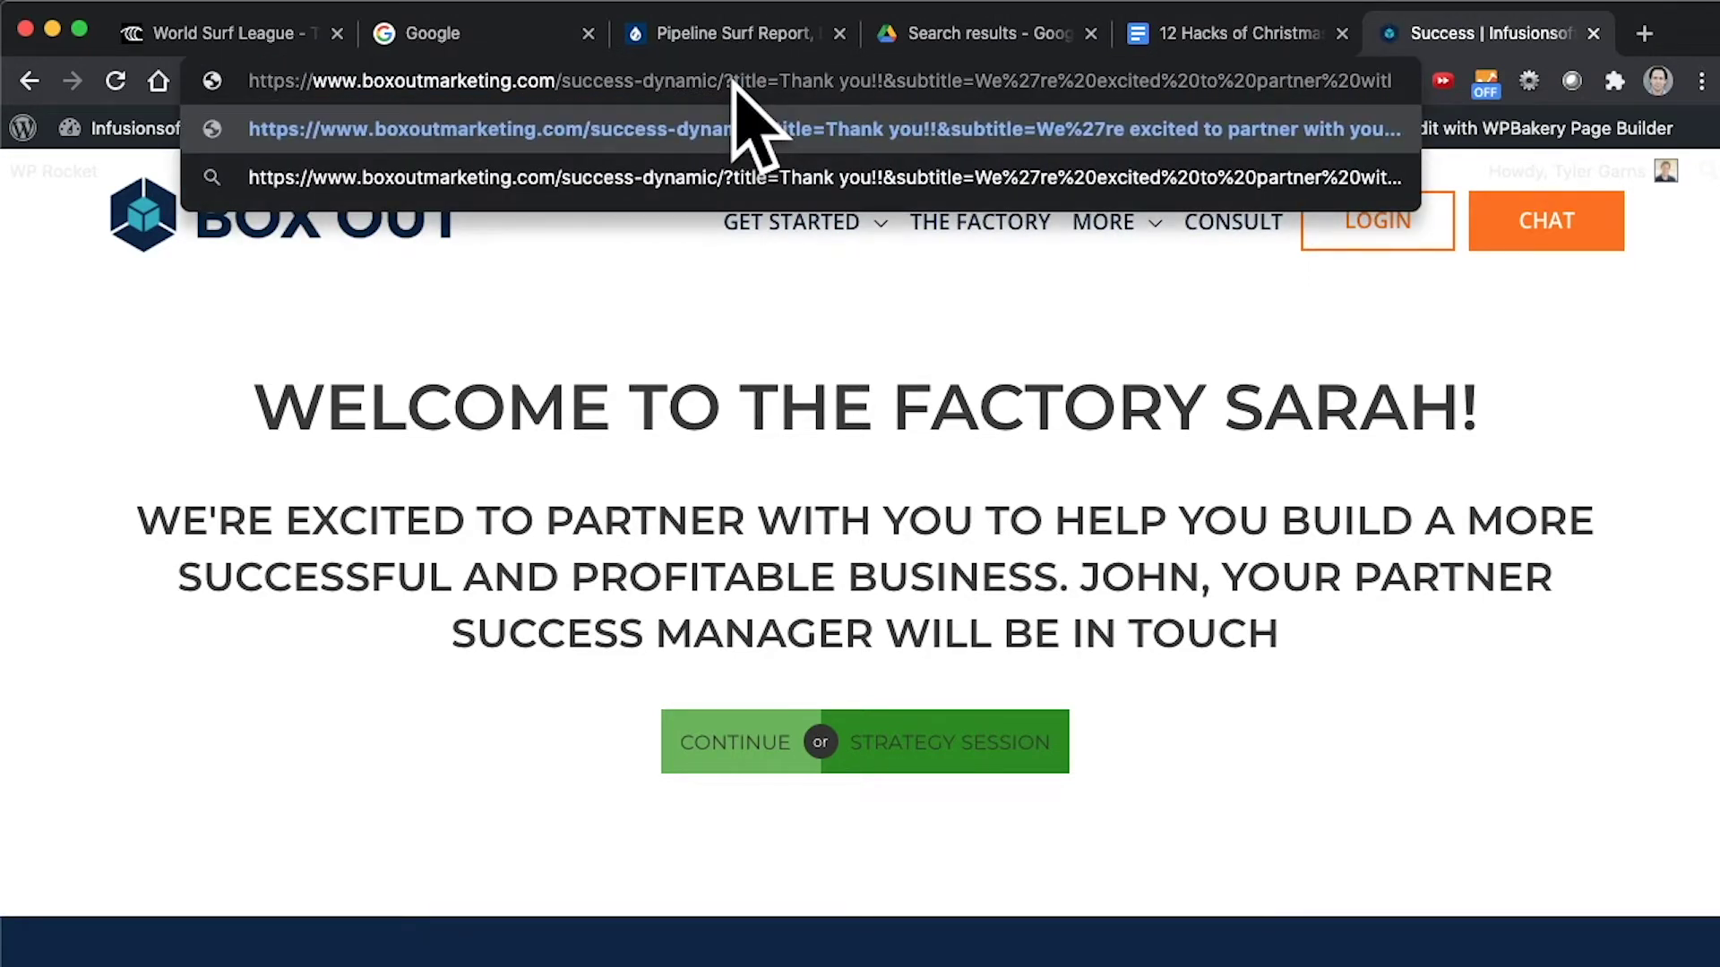
pyautogui.press('BackSpace')
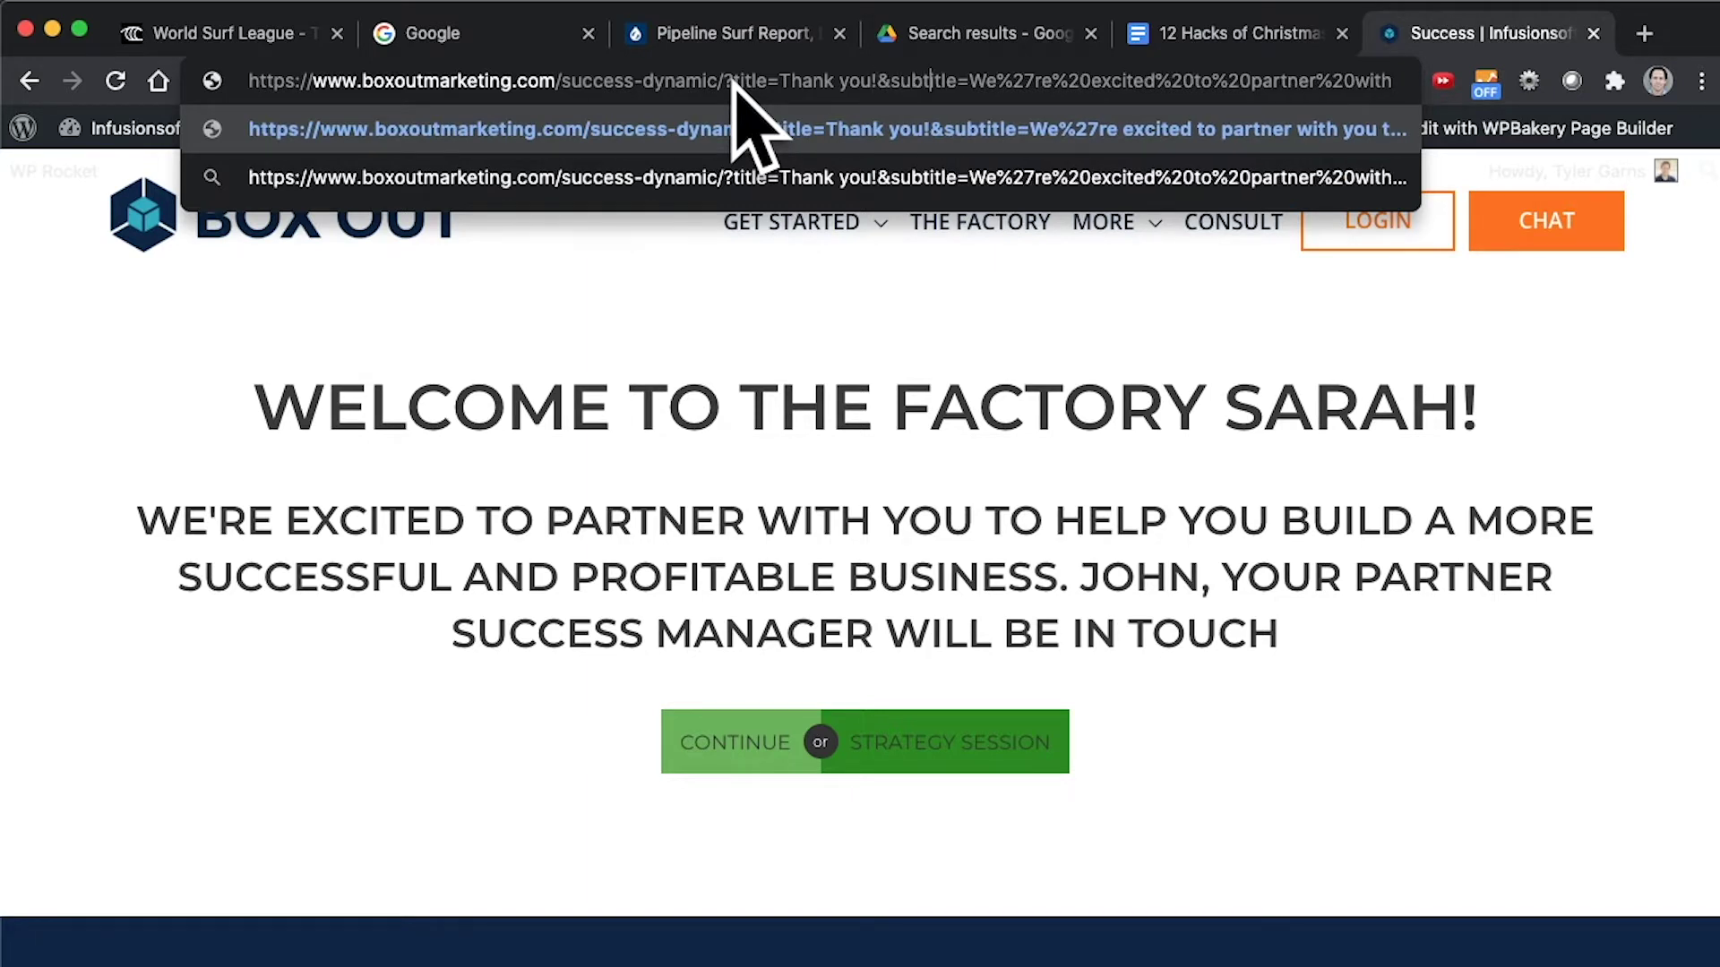
# Set the address's subtitle parameter to "Thanks for making a selection. We'll be in touch soon." and load the page.
pyautogui.press('Right')
pyautogui.press('Right')
pyautogui.press('Right')
pyautogui.press('Right')
pyautogui.press('Right')
pyautogui.press('Right')
pyautogui.press('Left')
pyautogui.press('super+shift+Right')
pyautogui.press('BackSpace')
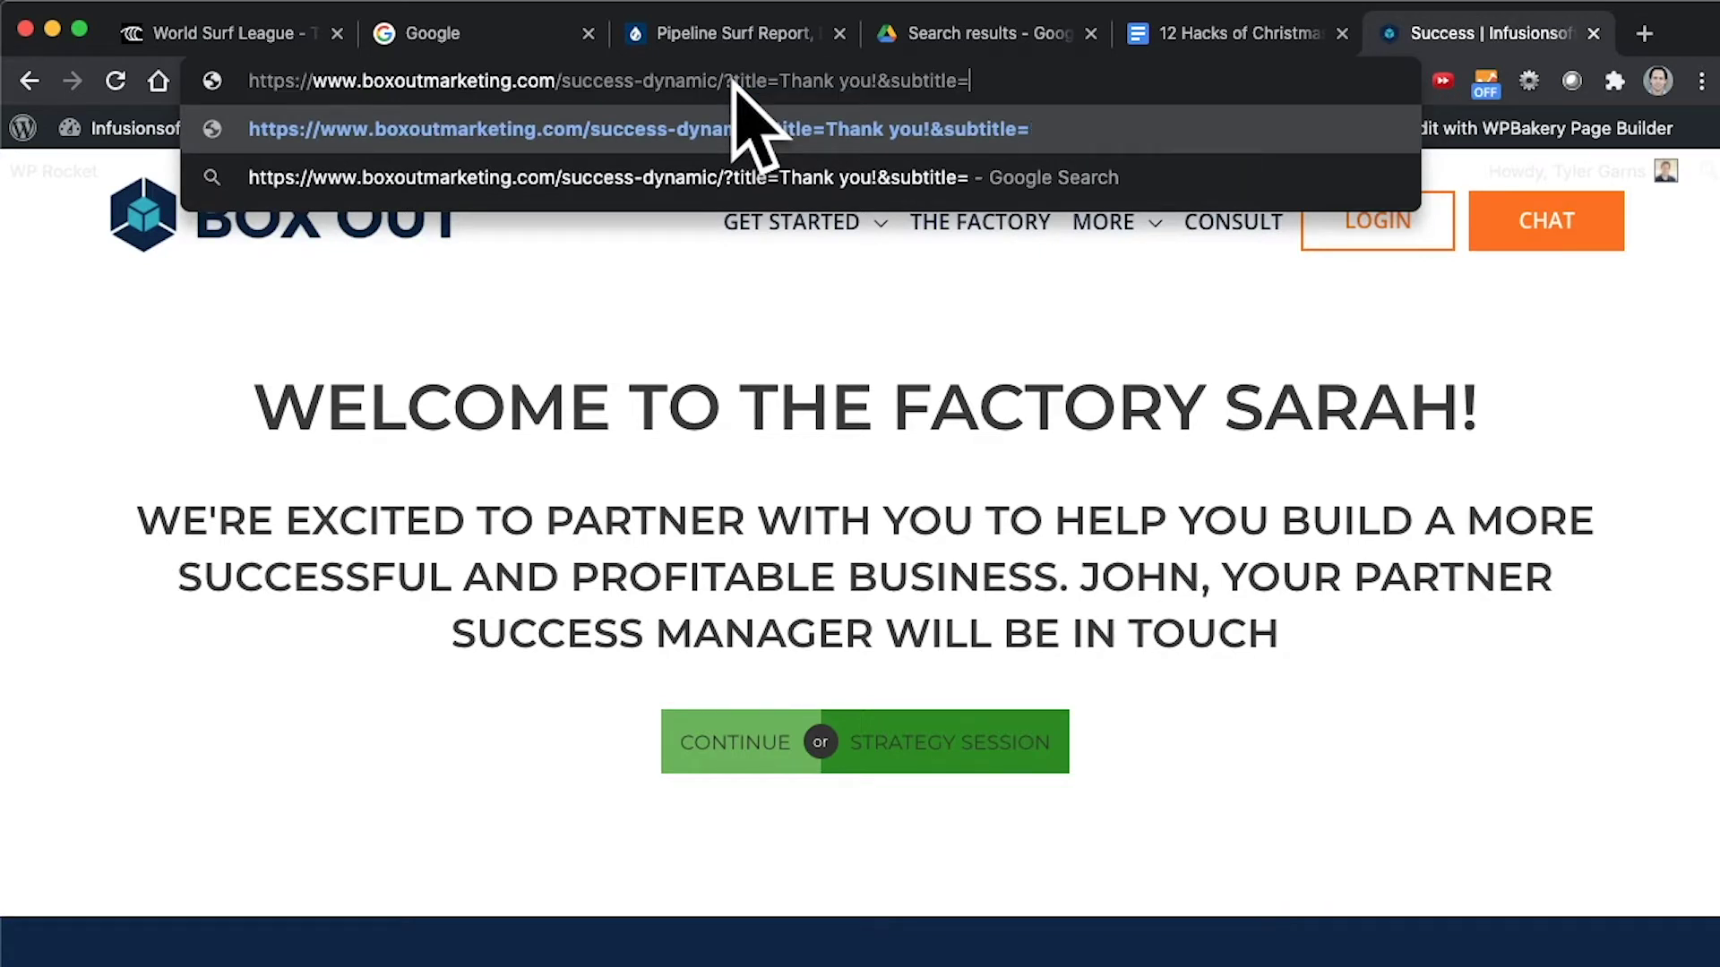
pyautogui.write('Thank')
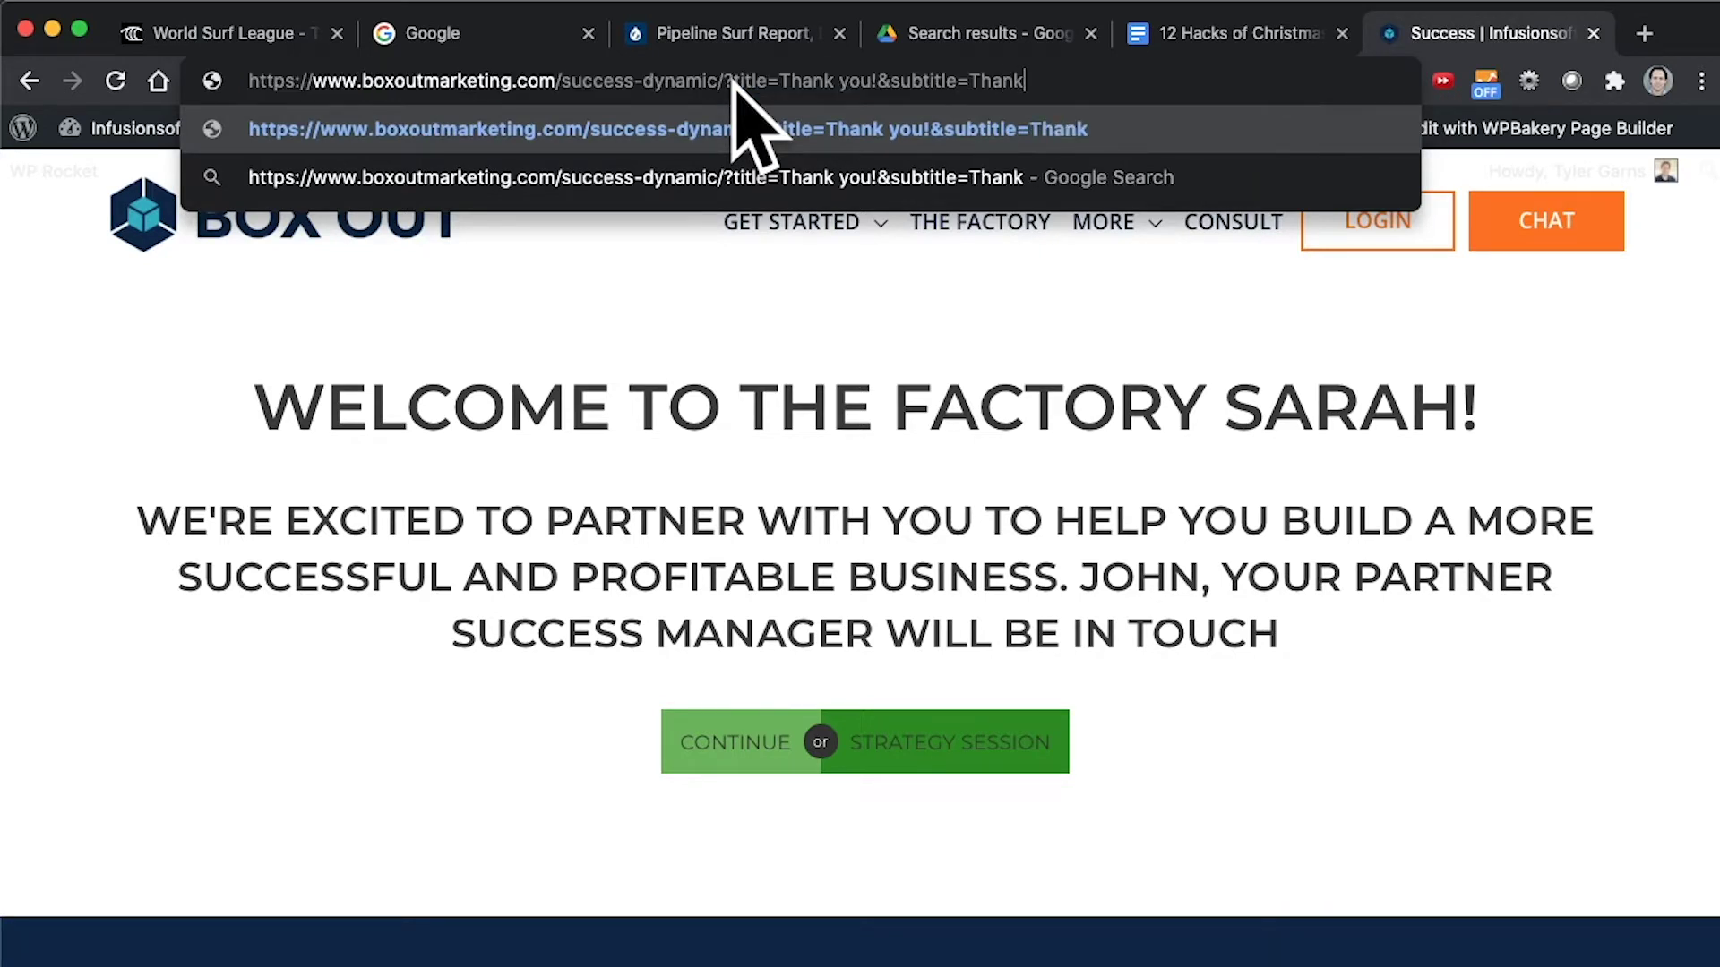
pyautogui.write('s for making a selection')
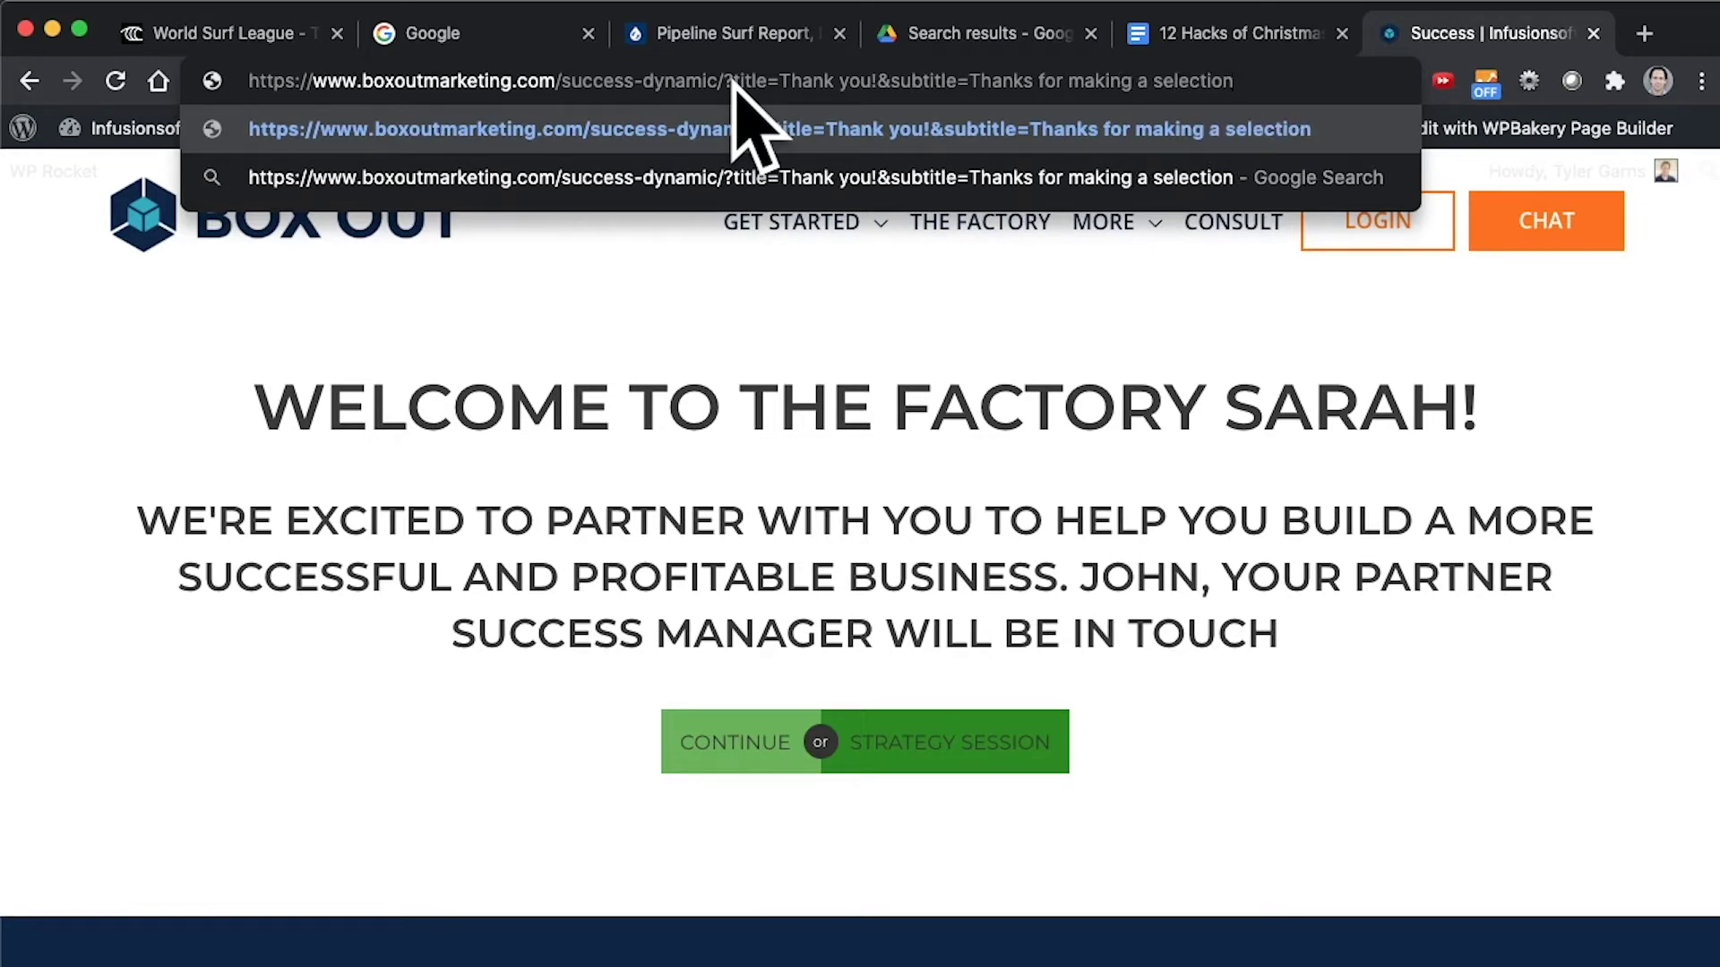
pyautogui.write('.  ')
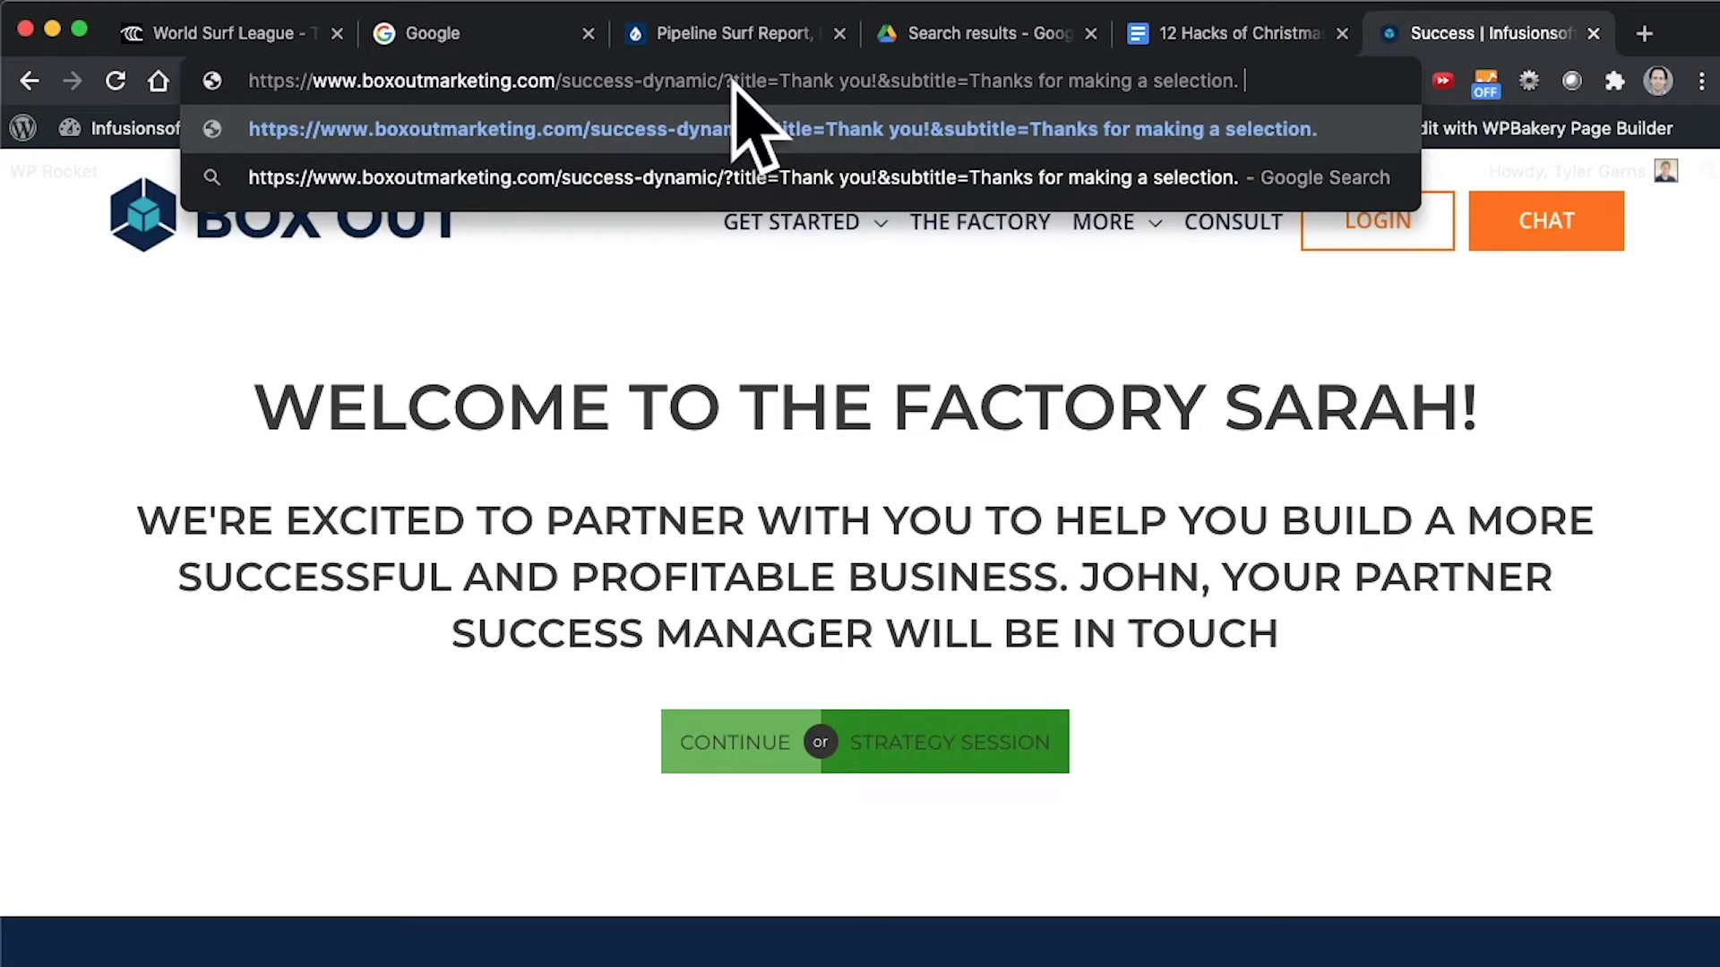
pyautogui.write("We'll be in touch soon.")
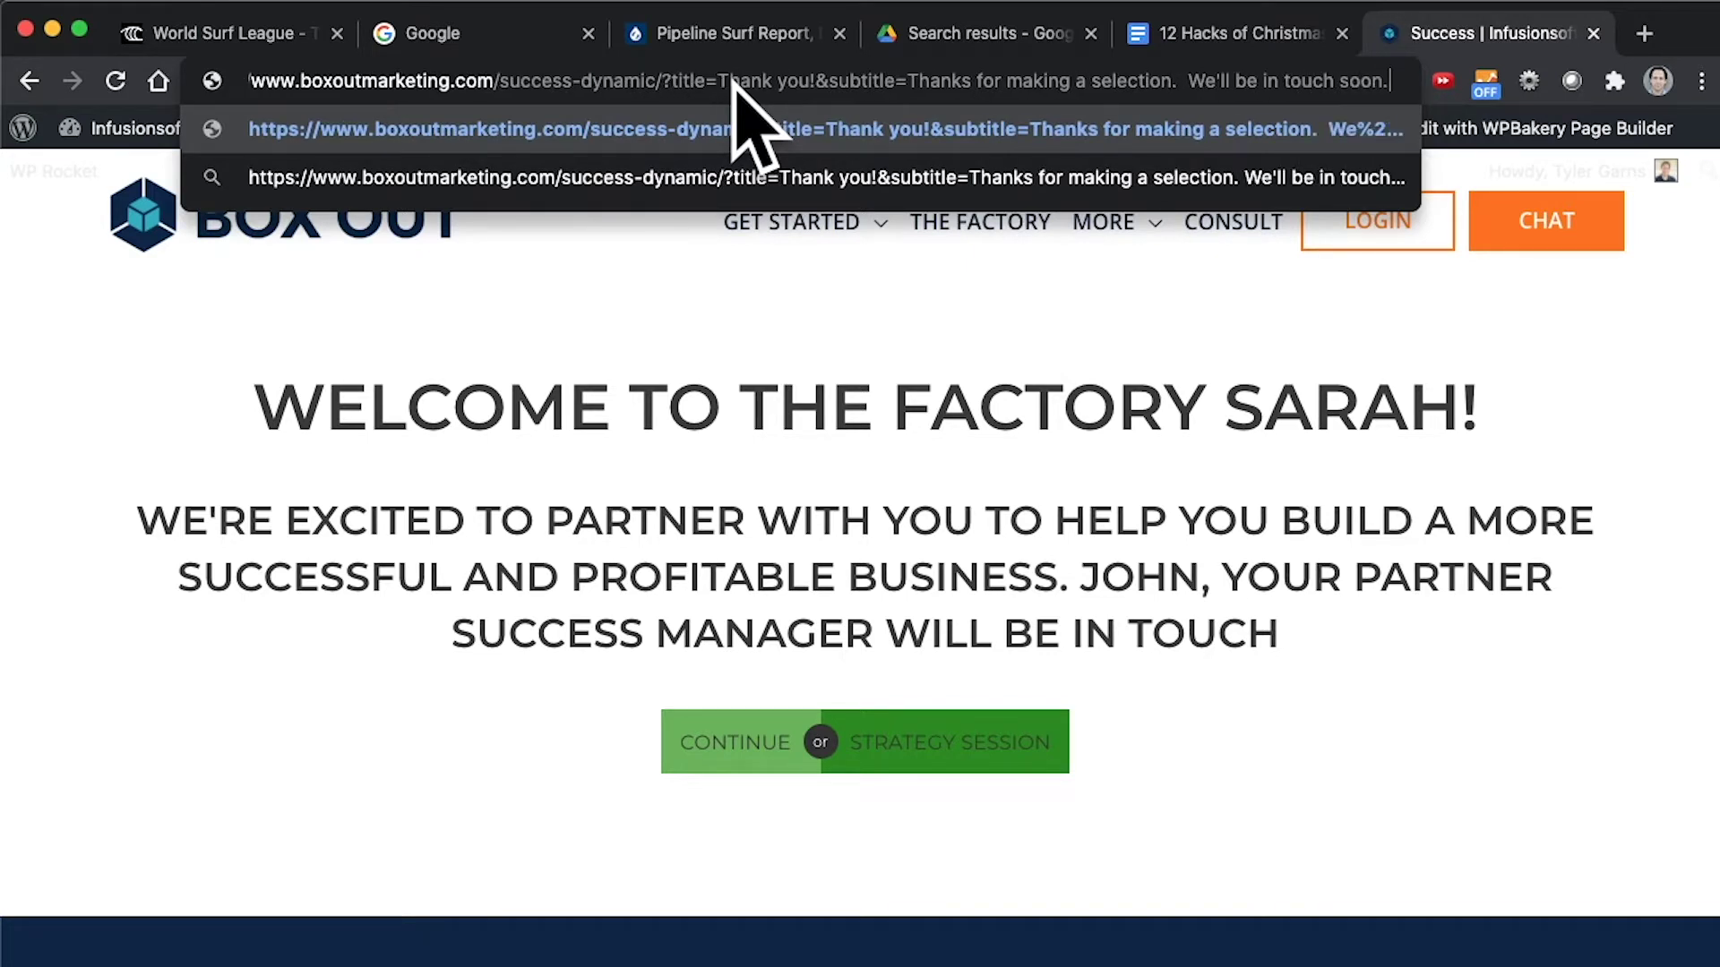
pyautogui.press('Return')
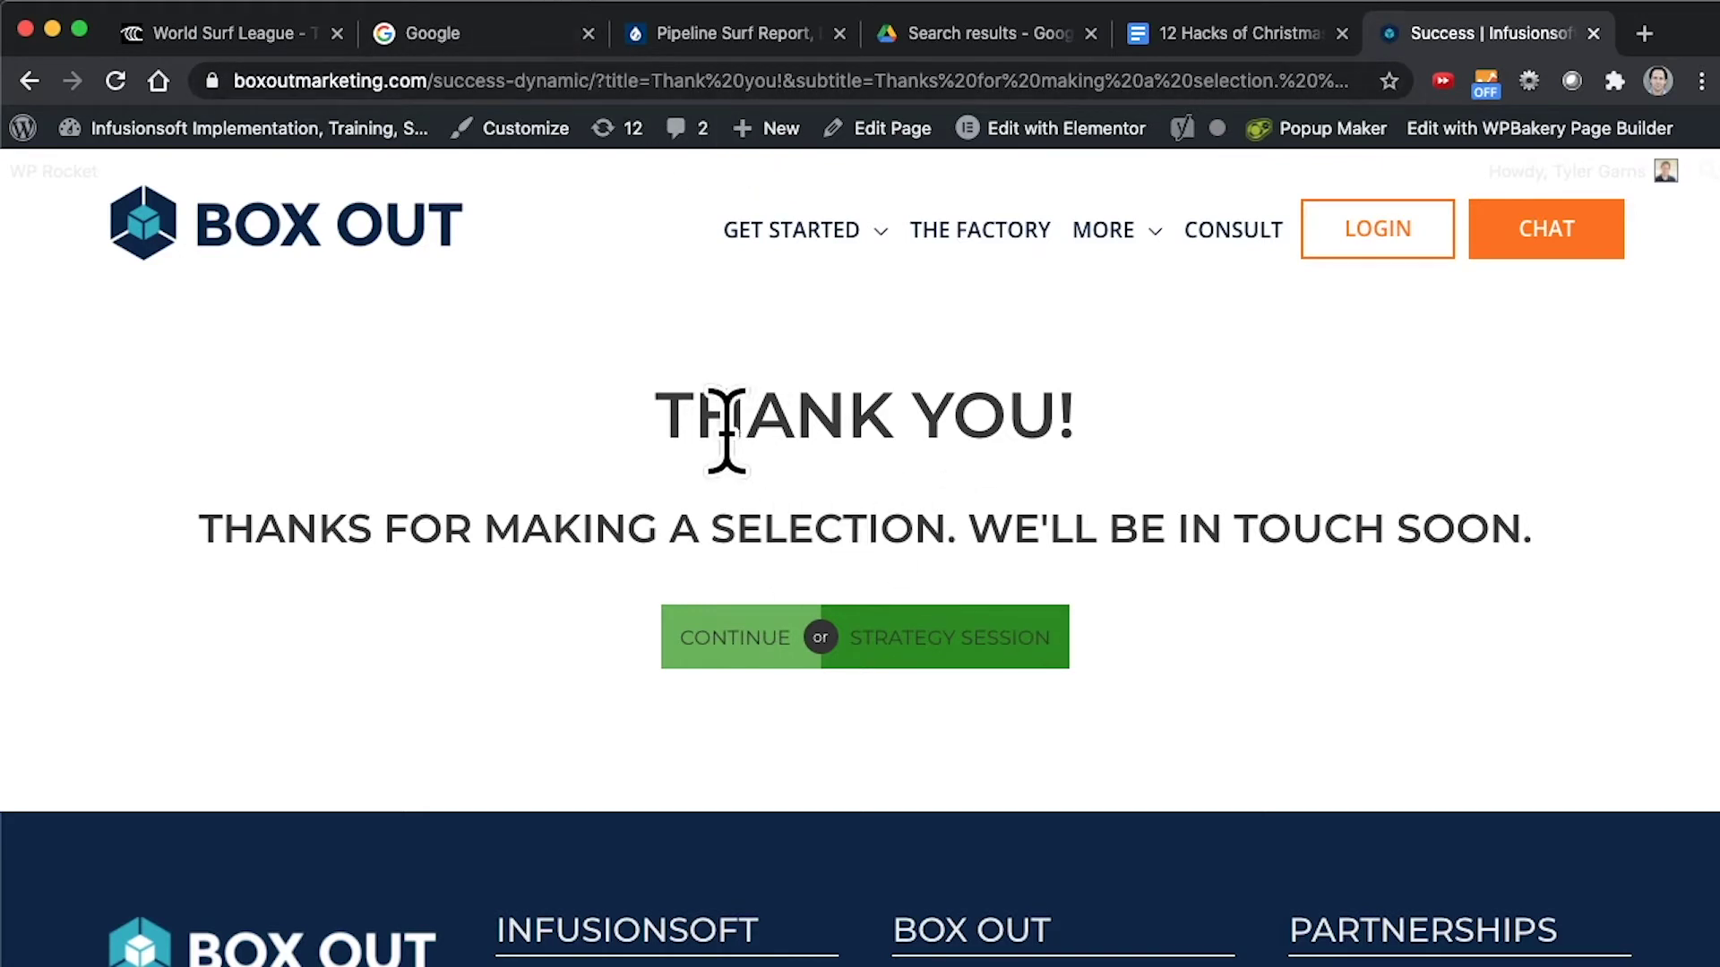
# Compare the page's heading and subheading with the title and subtitle parameters in the address.
pyautogui.moveTo(657, 419); pyautogui.dragTo(1152, 480)
pyautogui.tripleClick(501, 530)
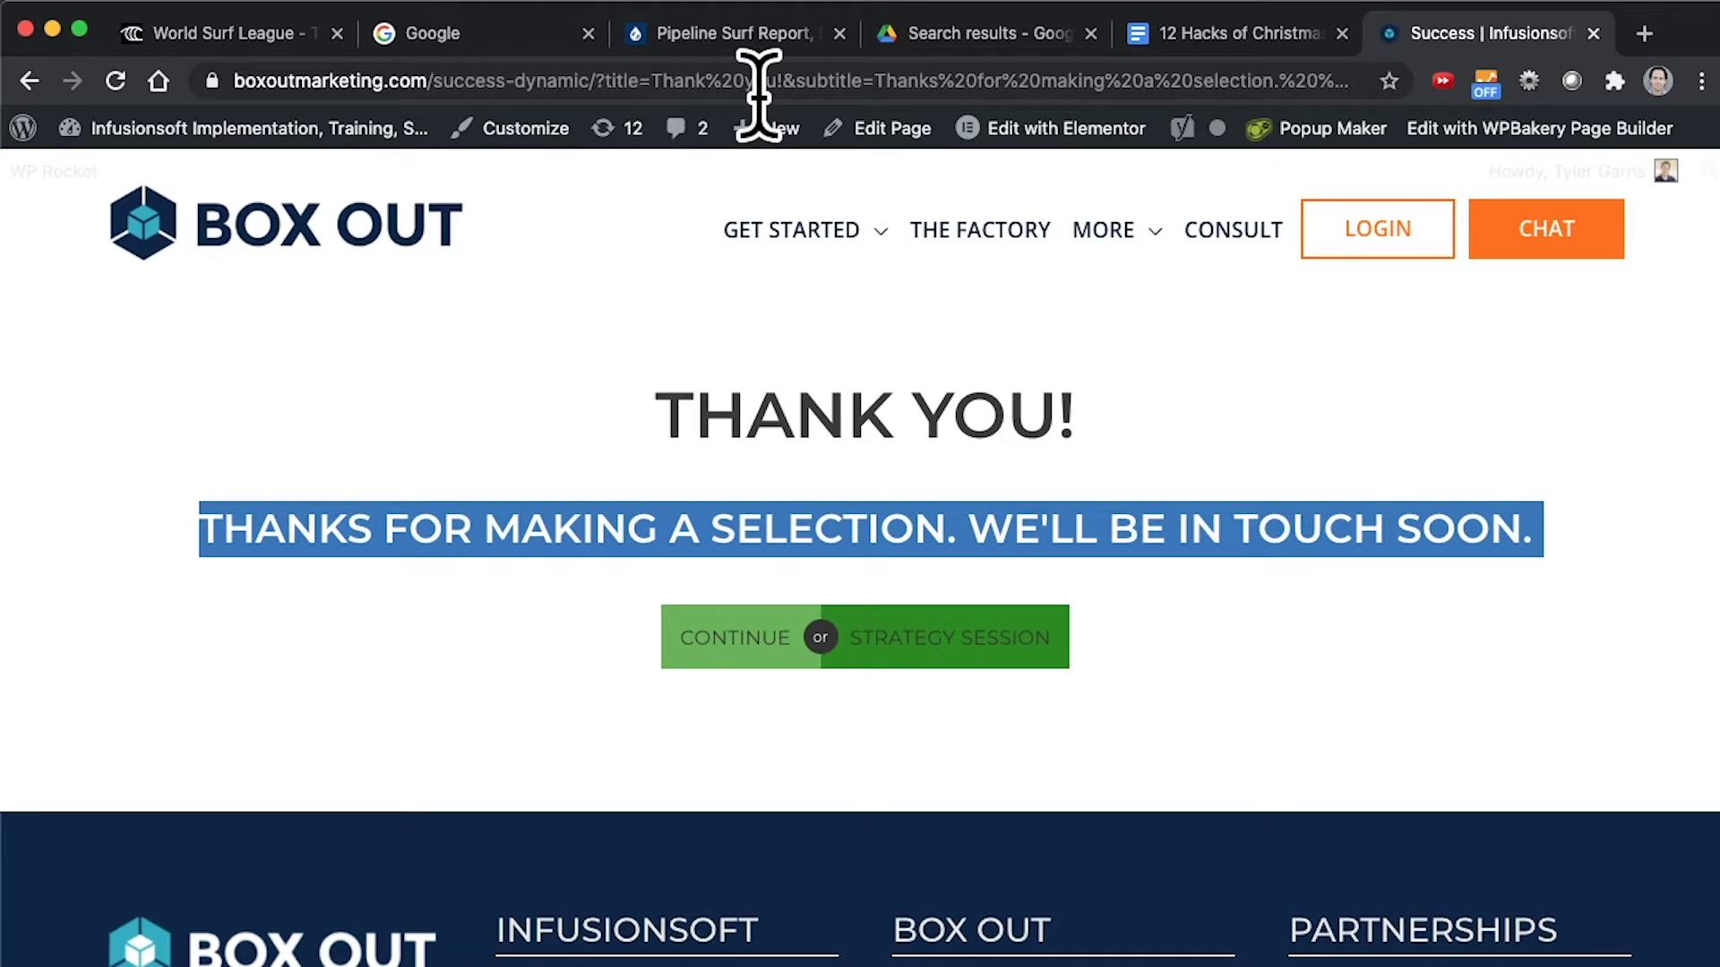
pyautogui.click(1111, 85)
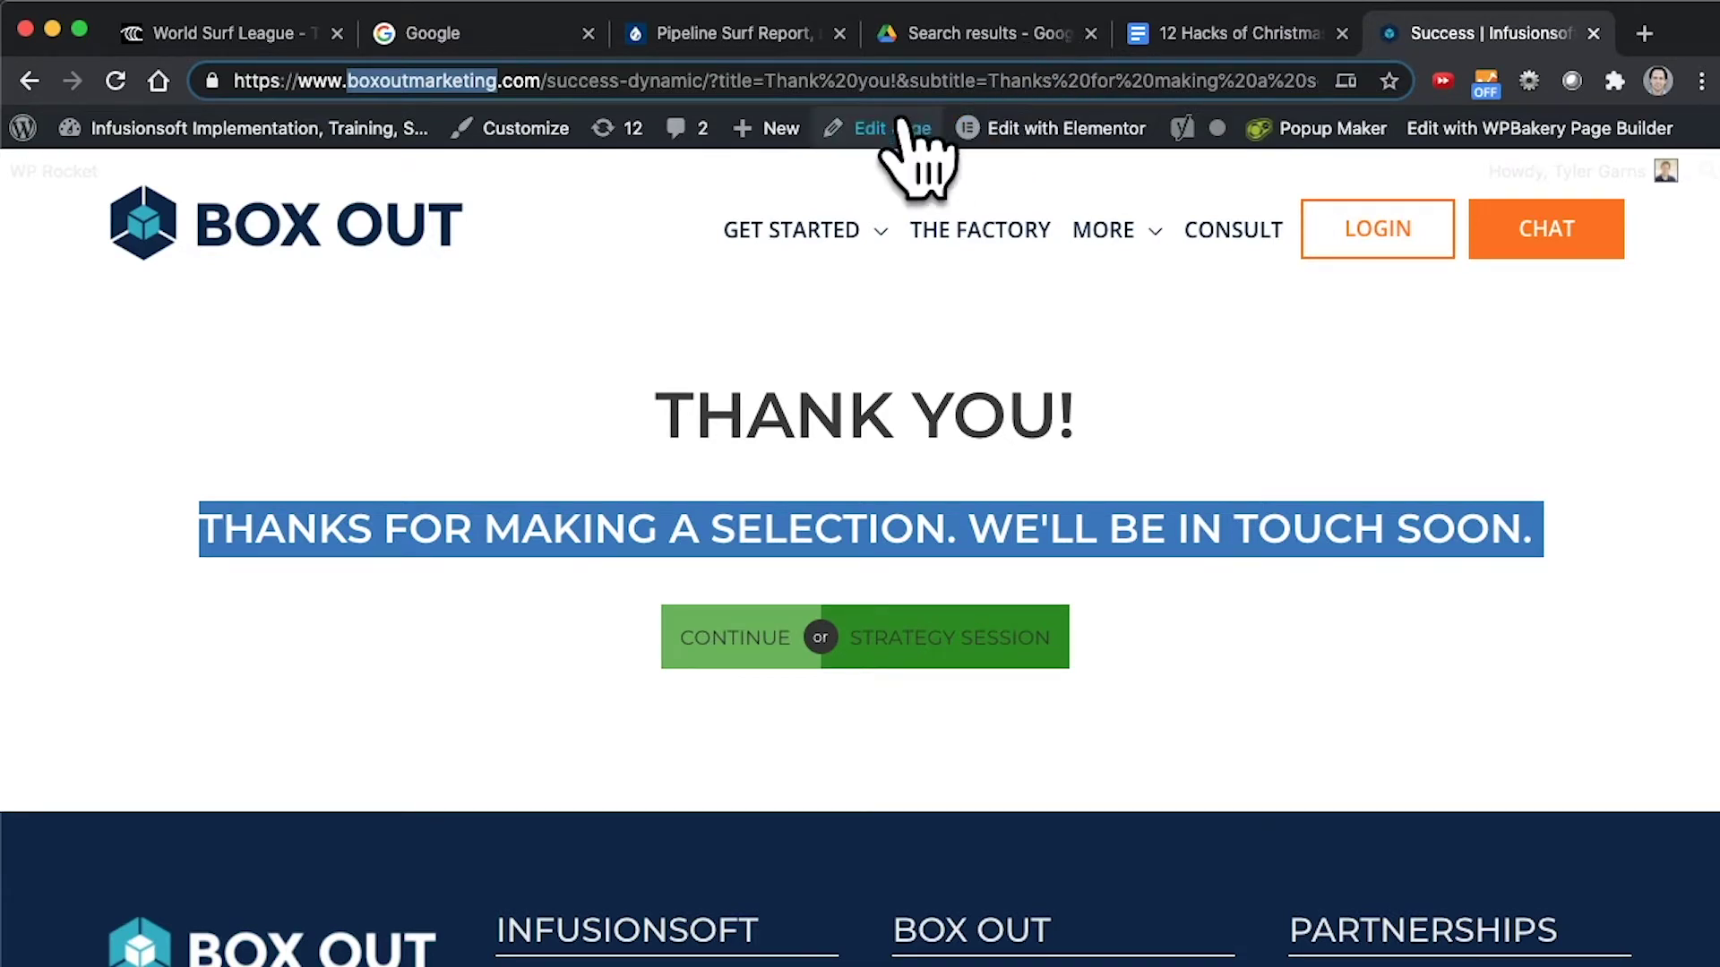
pyautogui.moveTo(784, 128)
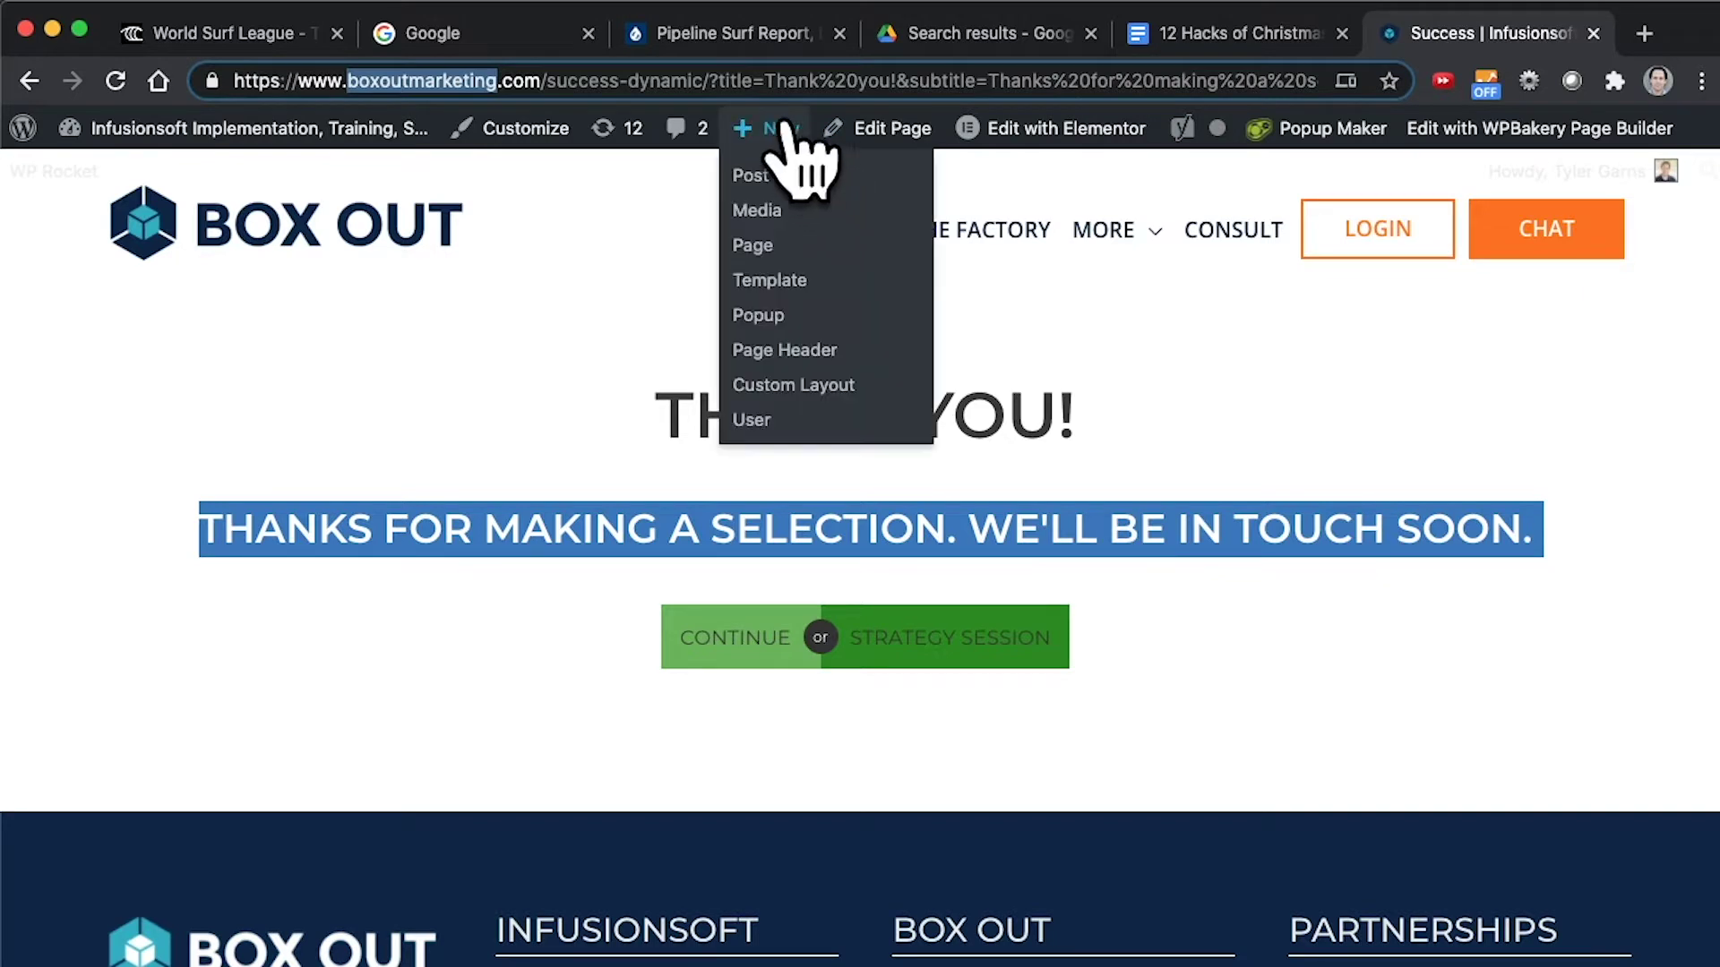
# Replace the title parameter's value with "Hi there! Welcome to our page" followed by the visitor's first name and an exclamation mark.
pyautogui.click(774, 84)
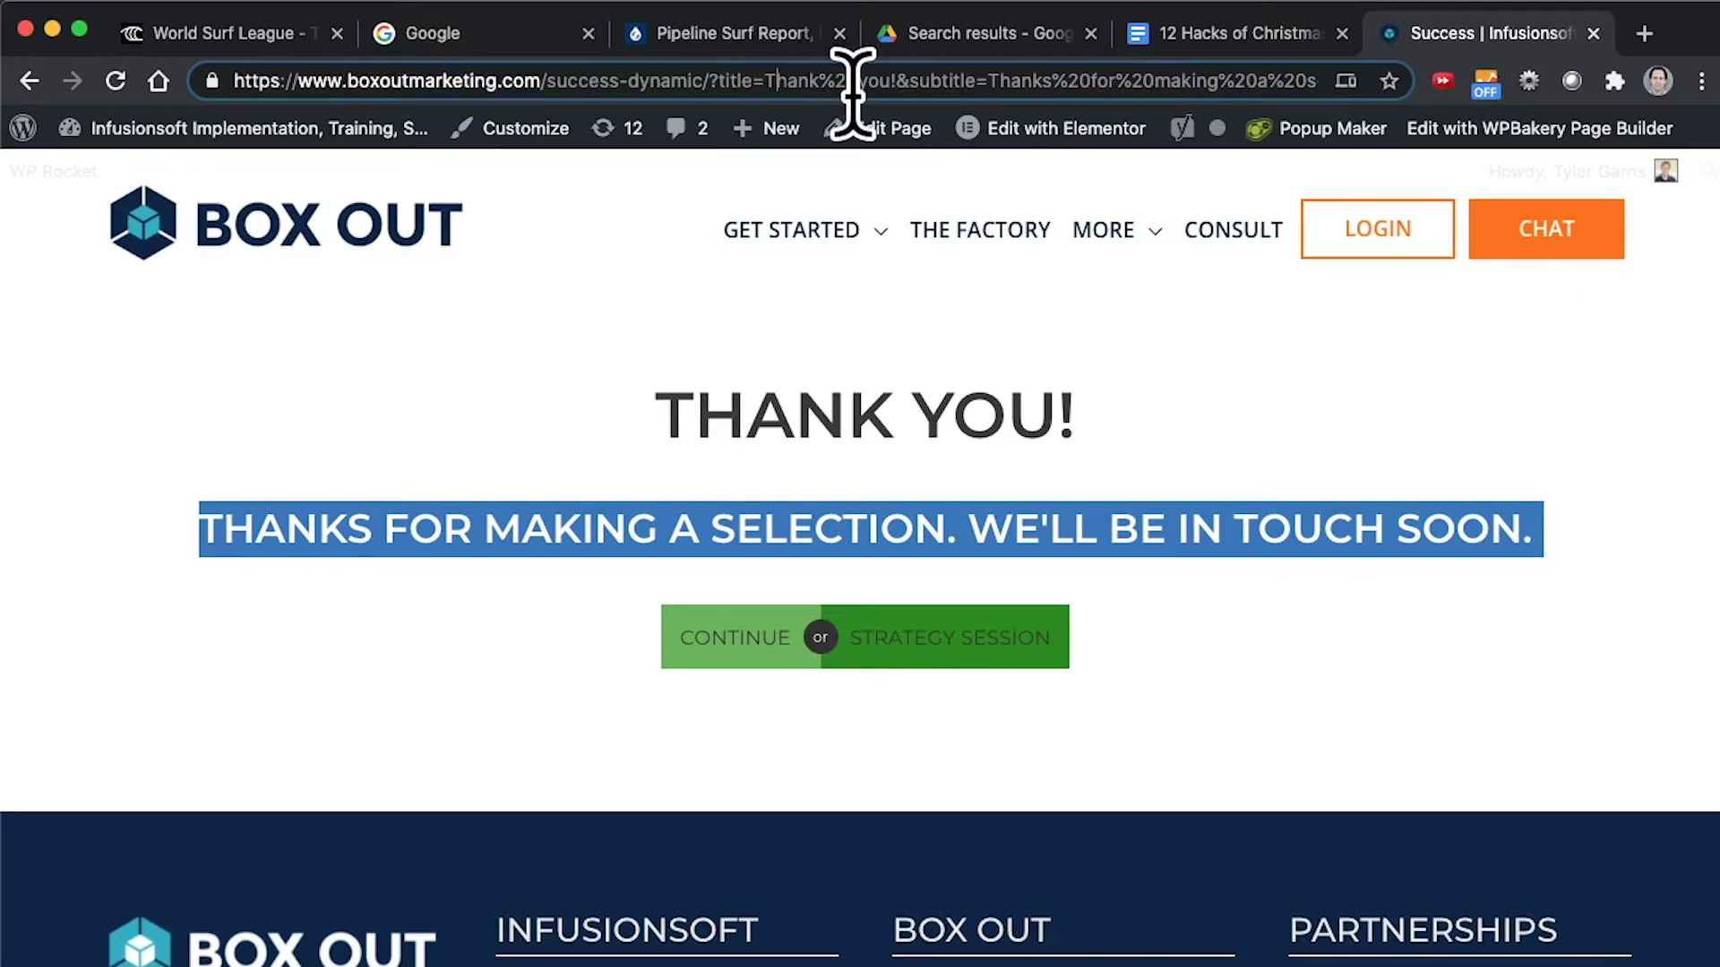
pyautogui.press('Left')
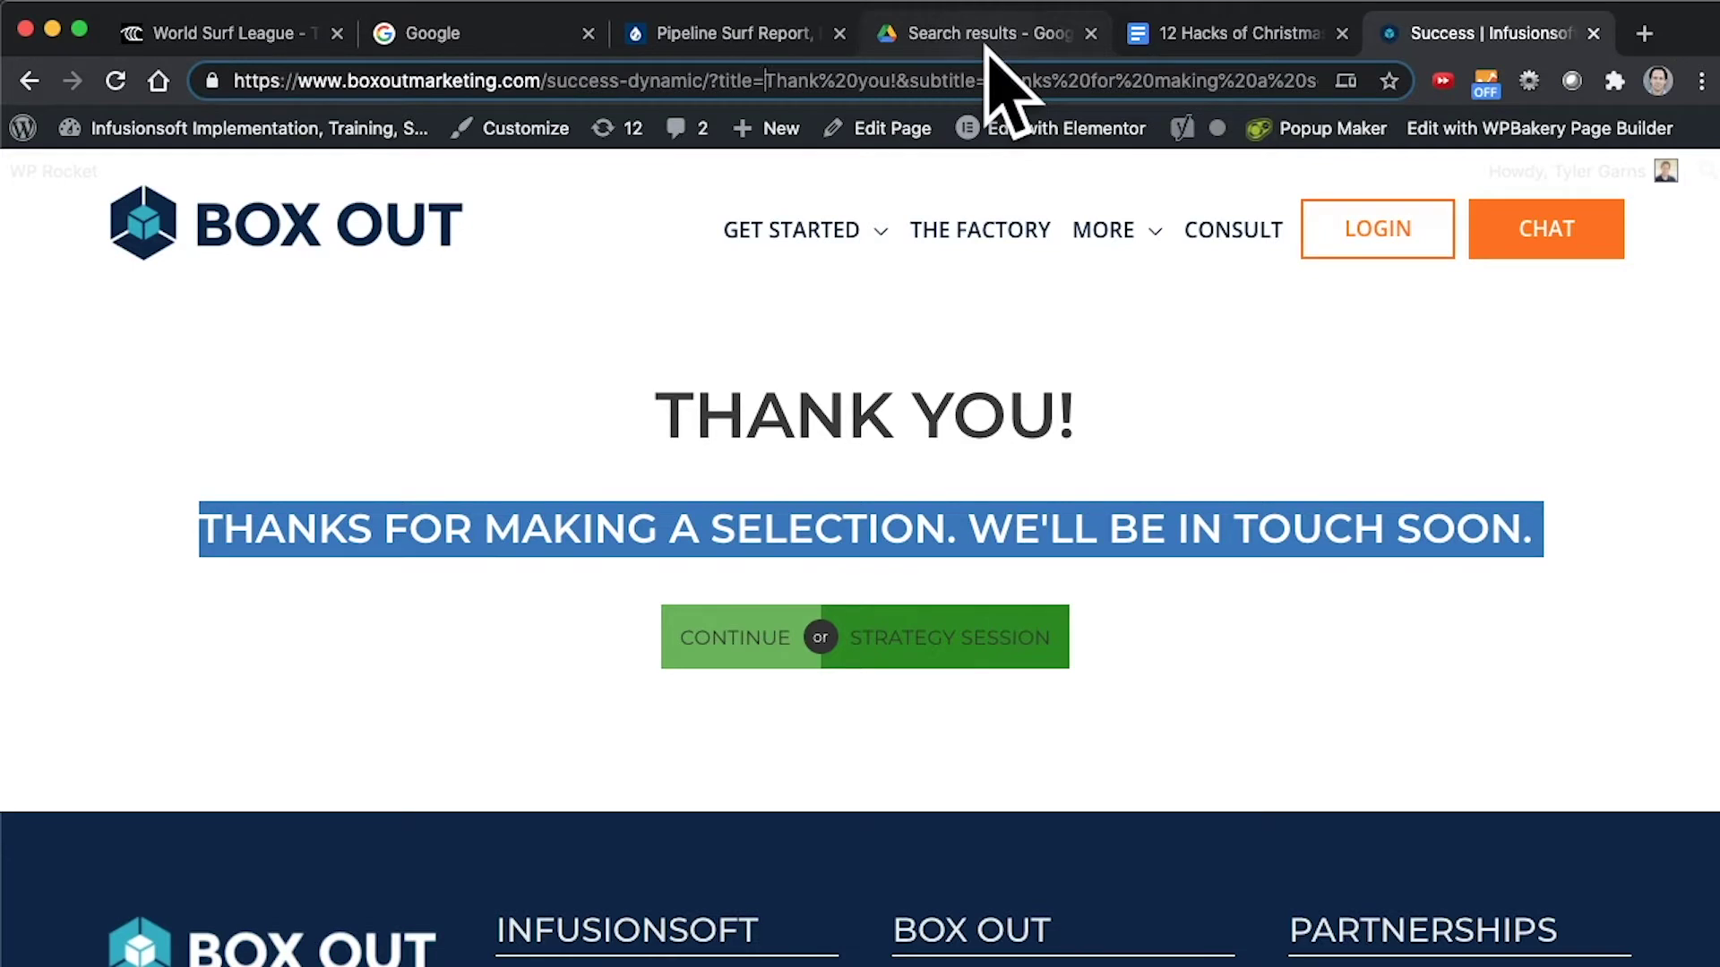
pyautogui.hotkey('shift', 'Right')
pyautogui.hotkey('shift', 'Right')
pyautogui.hotkey('shift', 'Right')
pyautogui.hotkey('shift', 'Right')
pyautogui.hotkey('shift', 'Right')
pyautogui.hotkey('shift', 'Right')
pyautogui.hotkey('shift', 'Right')
pyautogui.hotkey('shift', 'Right')
pyautogui.hotkey('shift', 'Right')
pyautogui.hotkey('shift', 'Right')
pyautogui.hotkey('shift', 'Right')
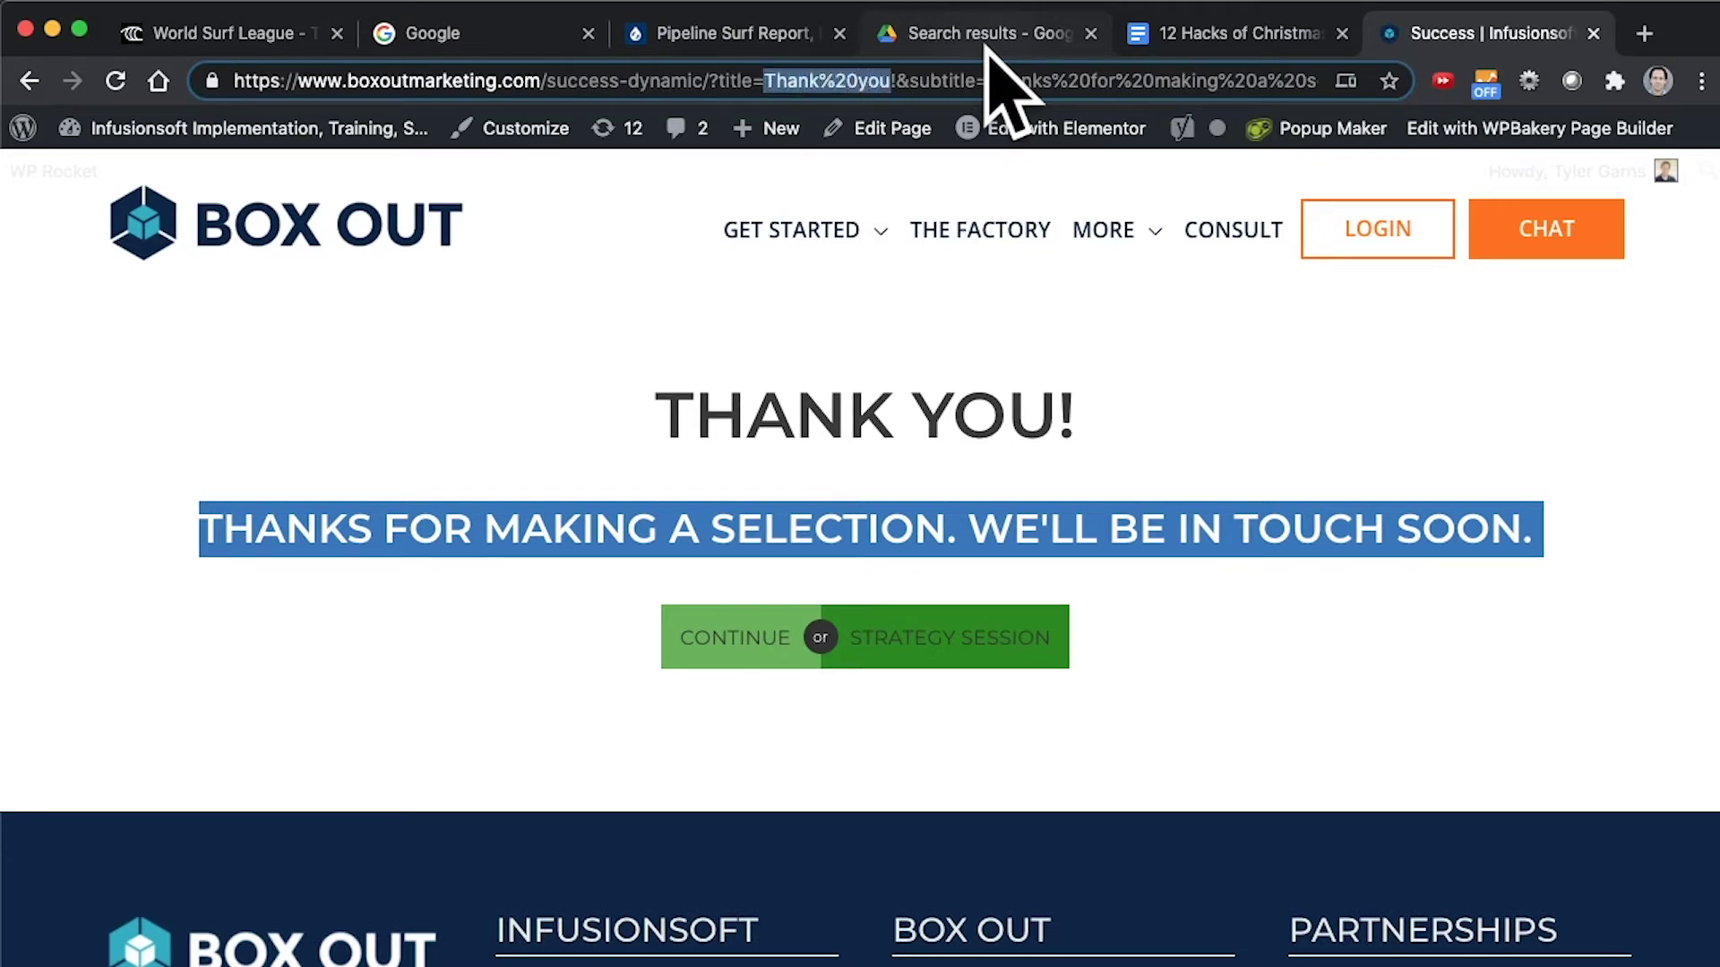
pyautogui.hotkey('shift', 'Right')
pyautogui.write('Hi there!  We')
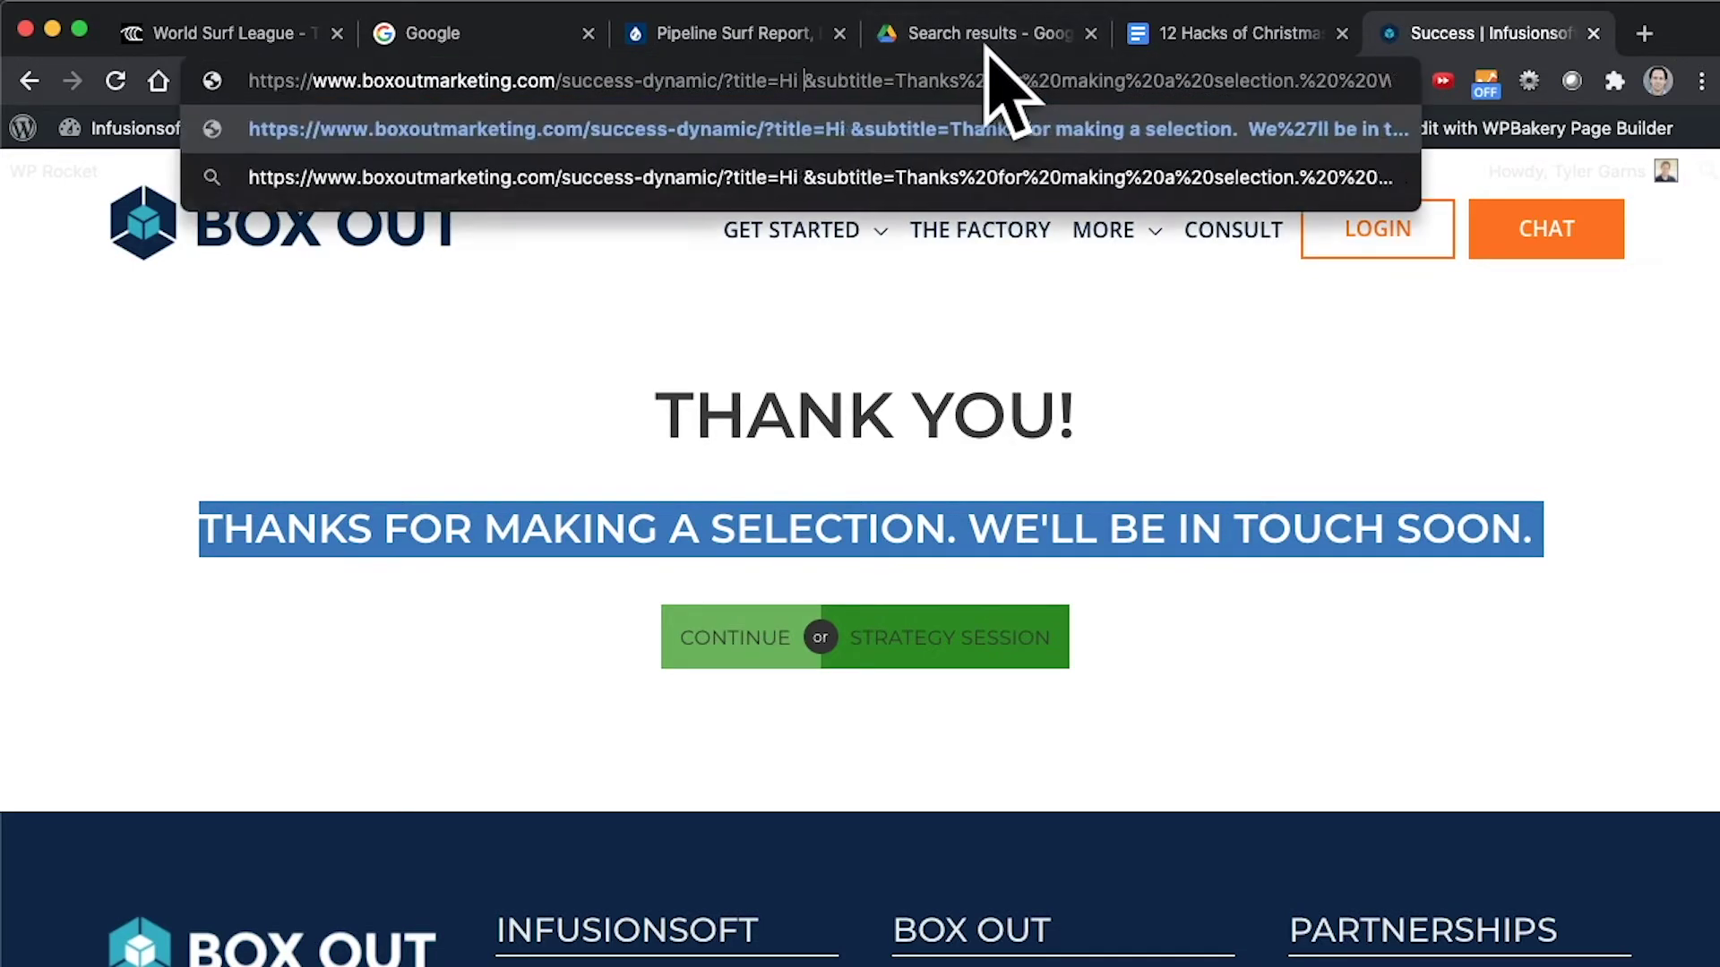
pyautogui.write('lcome to o')
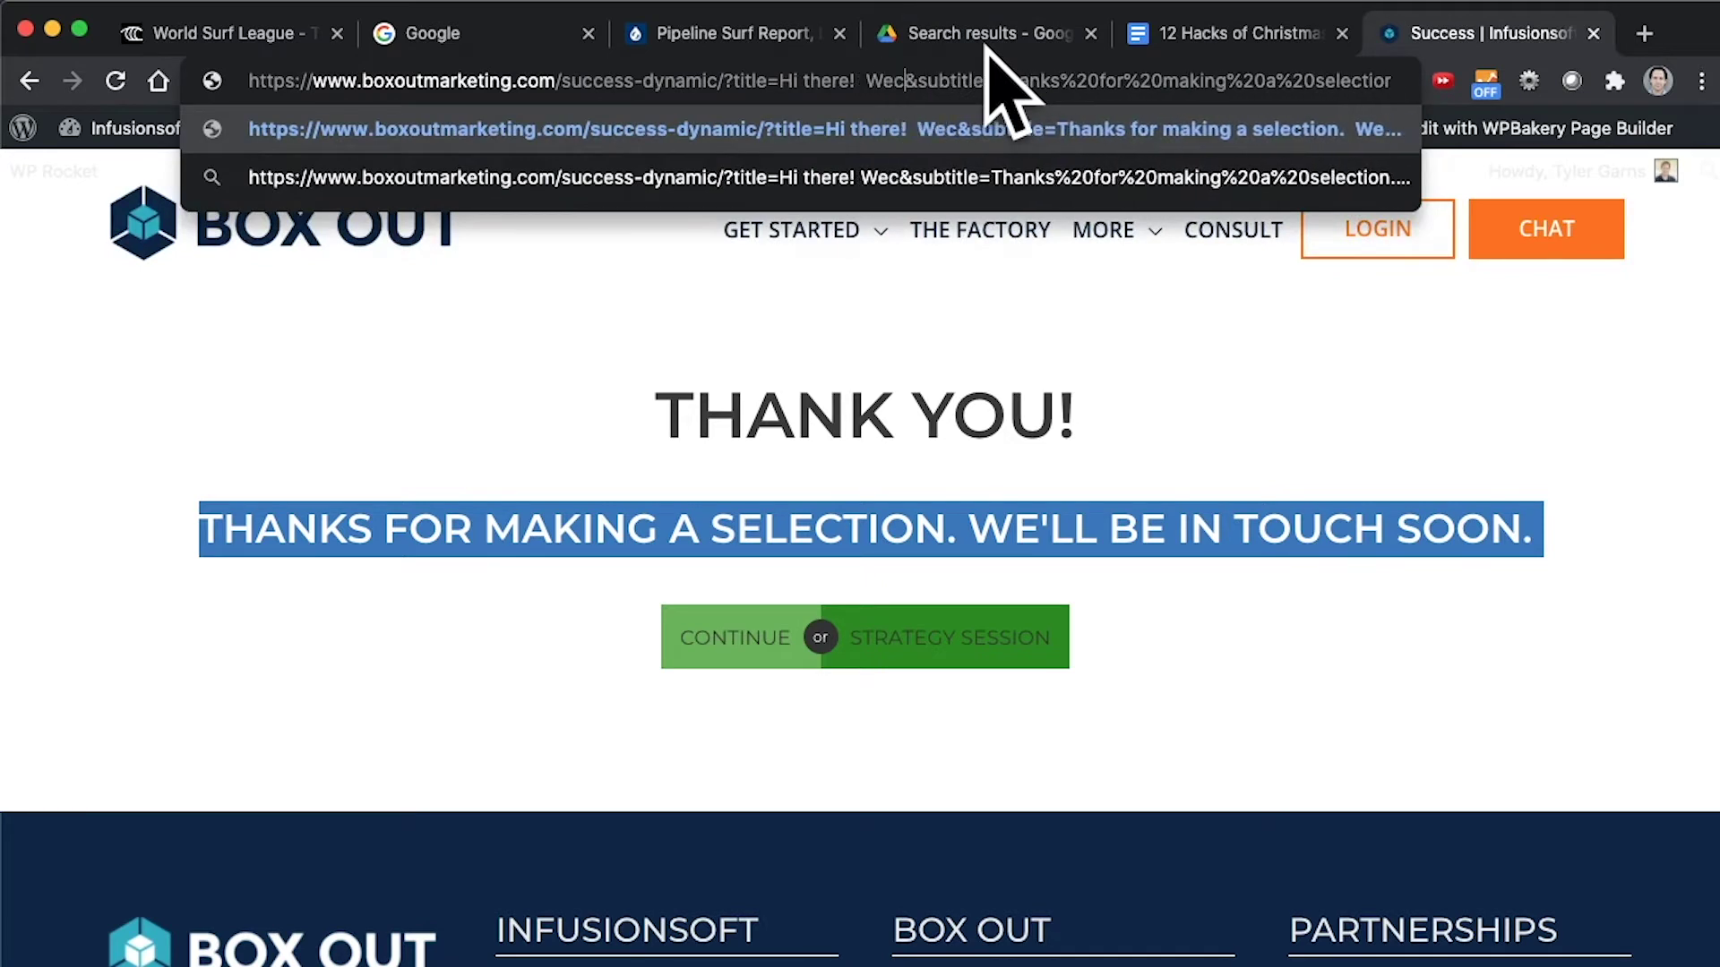
pyautogui.write('ur page')
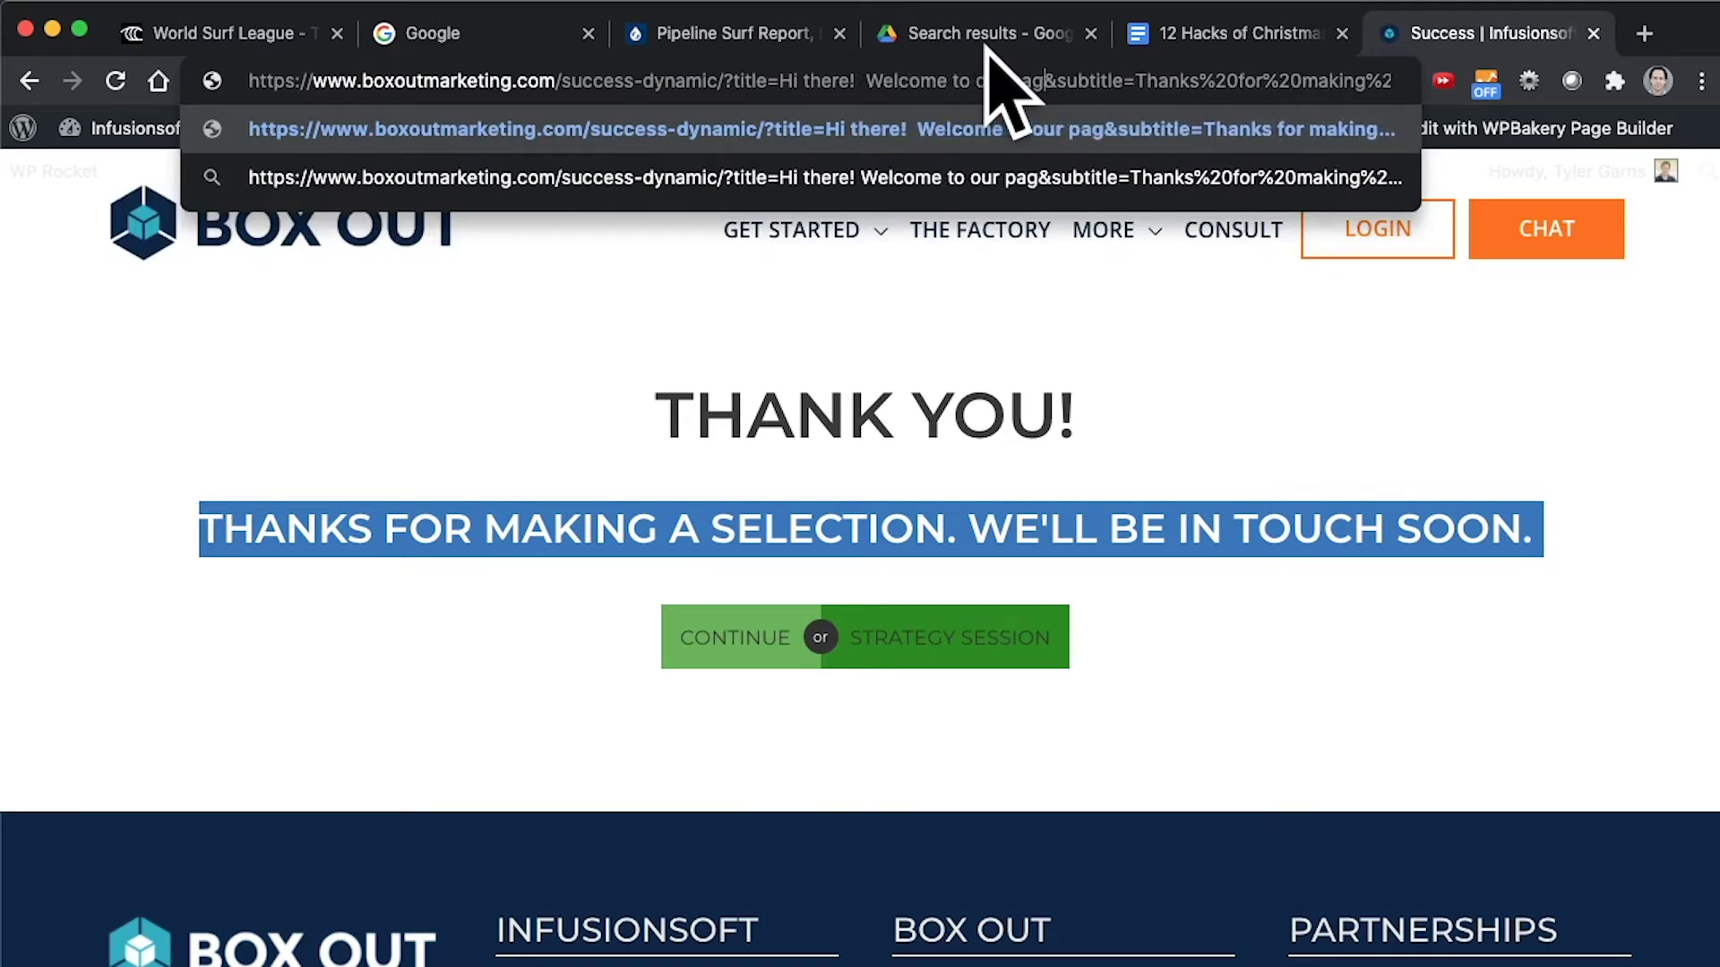
pyautogui.write(' Tyler!')
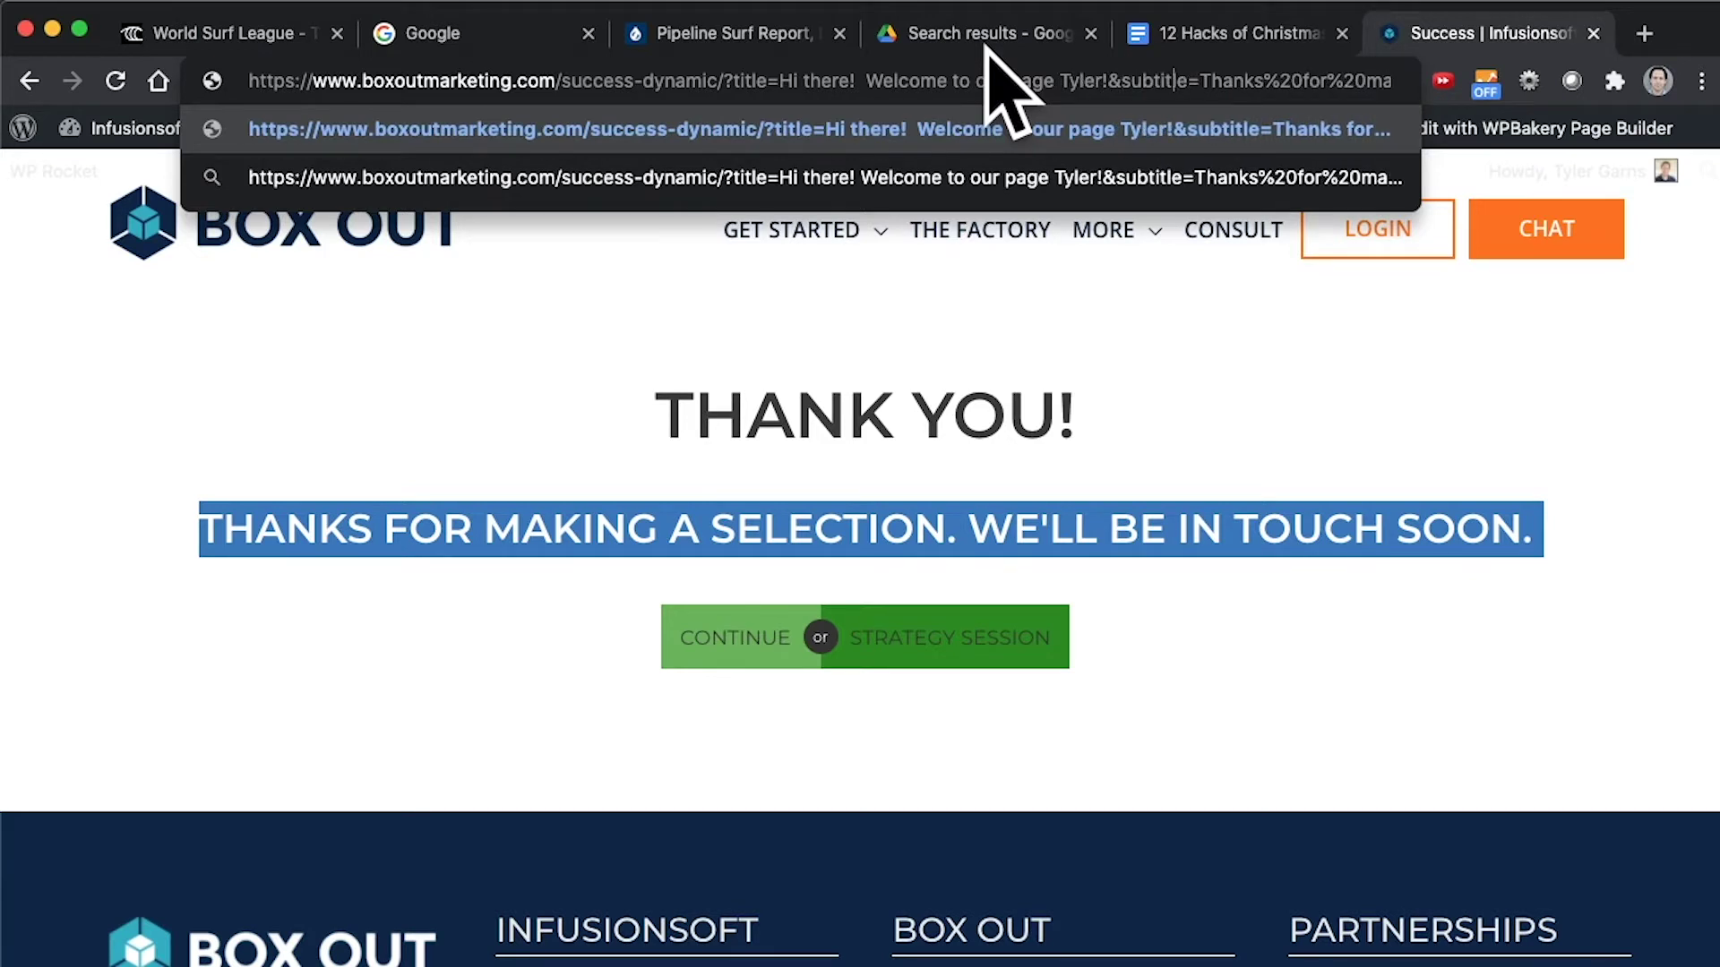
# Replace the subtitle parameter's value with "We're here for you!" and load the page.
pyautogui.press('super+shift+Right')
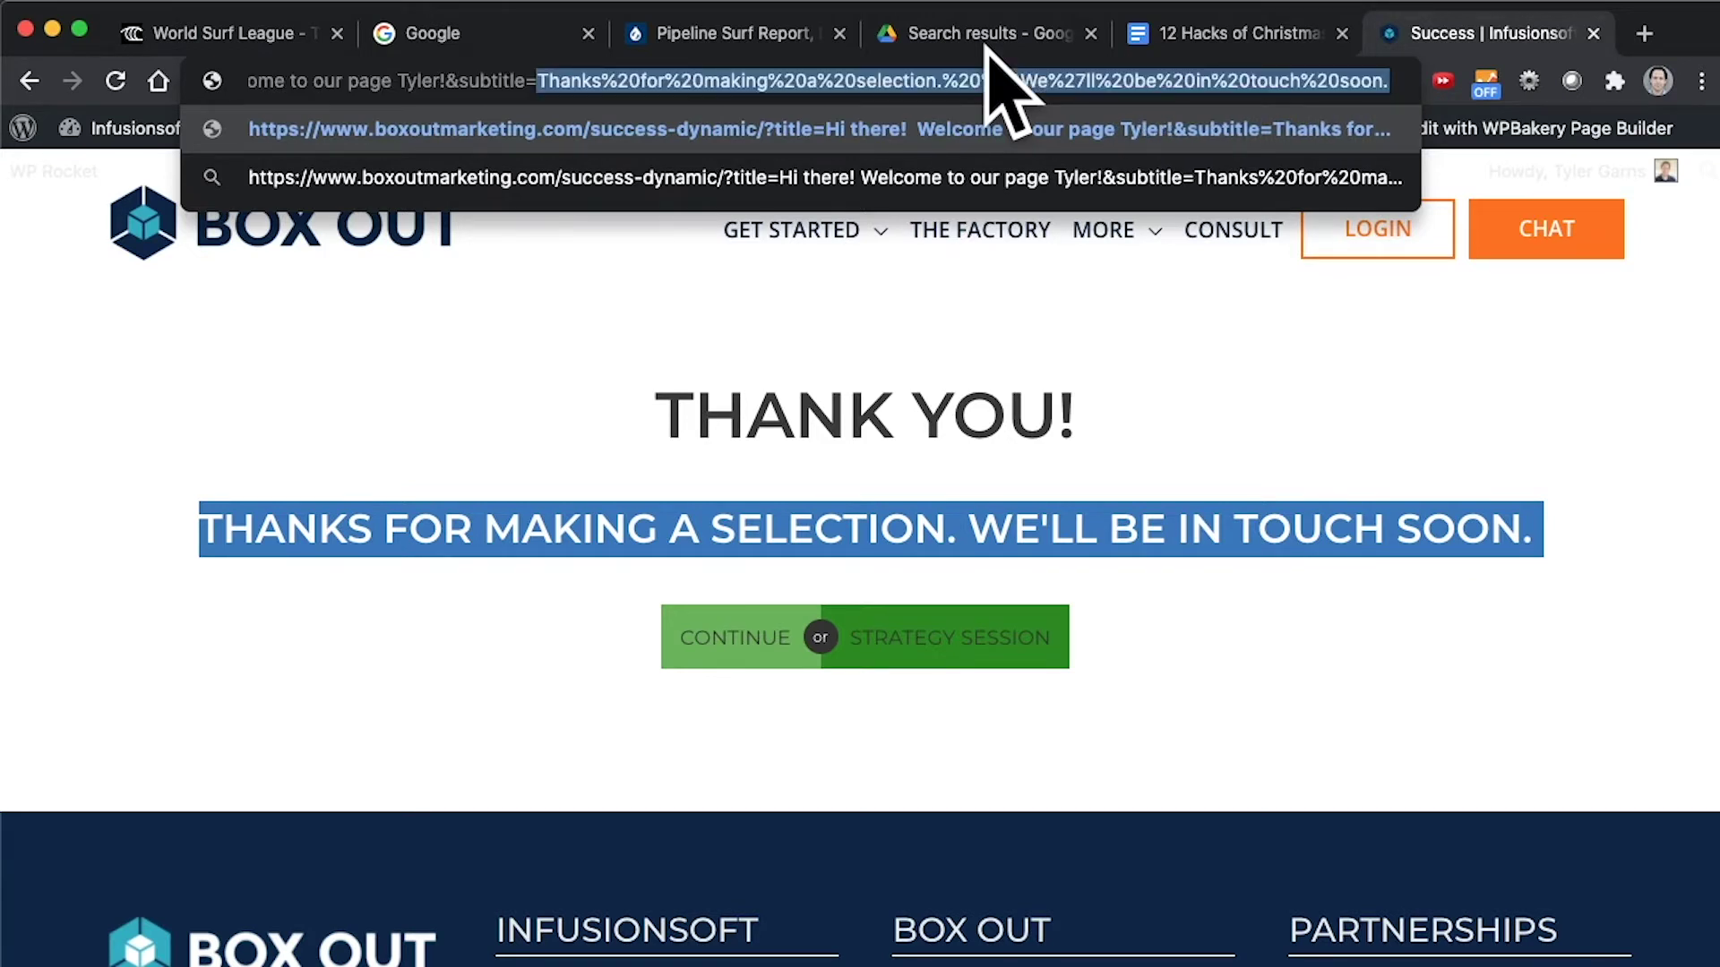
pyautogui.write("We're here for you")
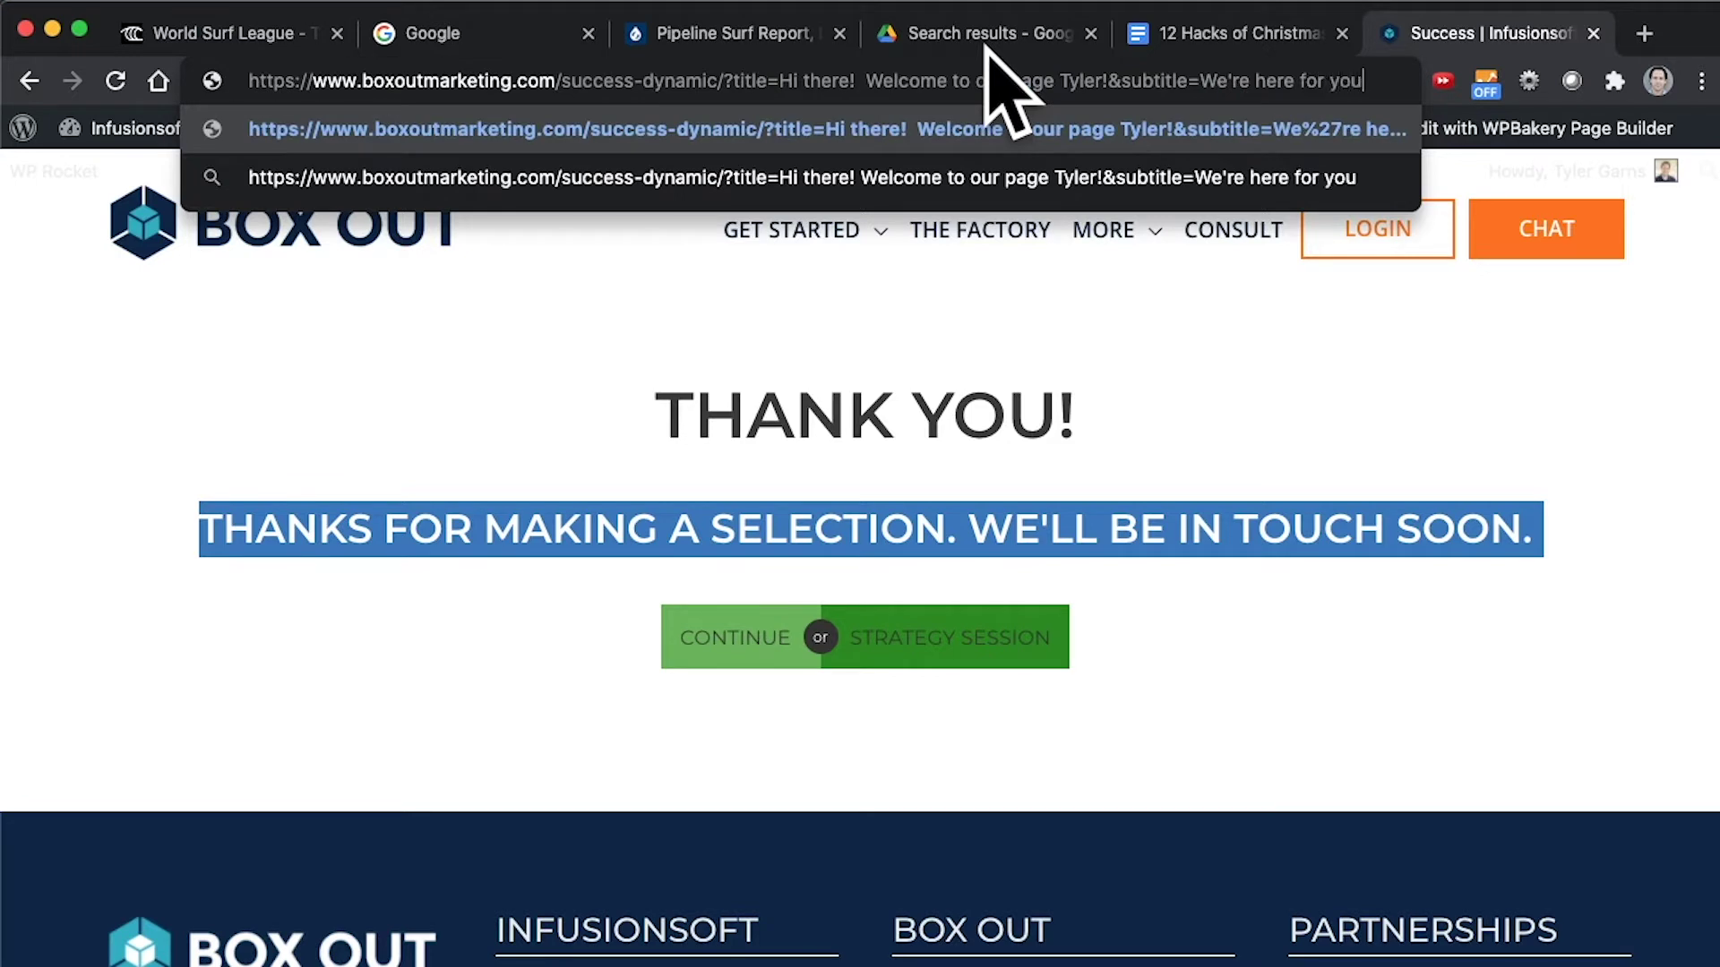
pyautogui.write('!')
pyautogui.press('Return')
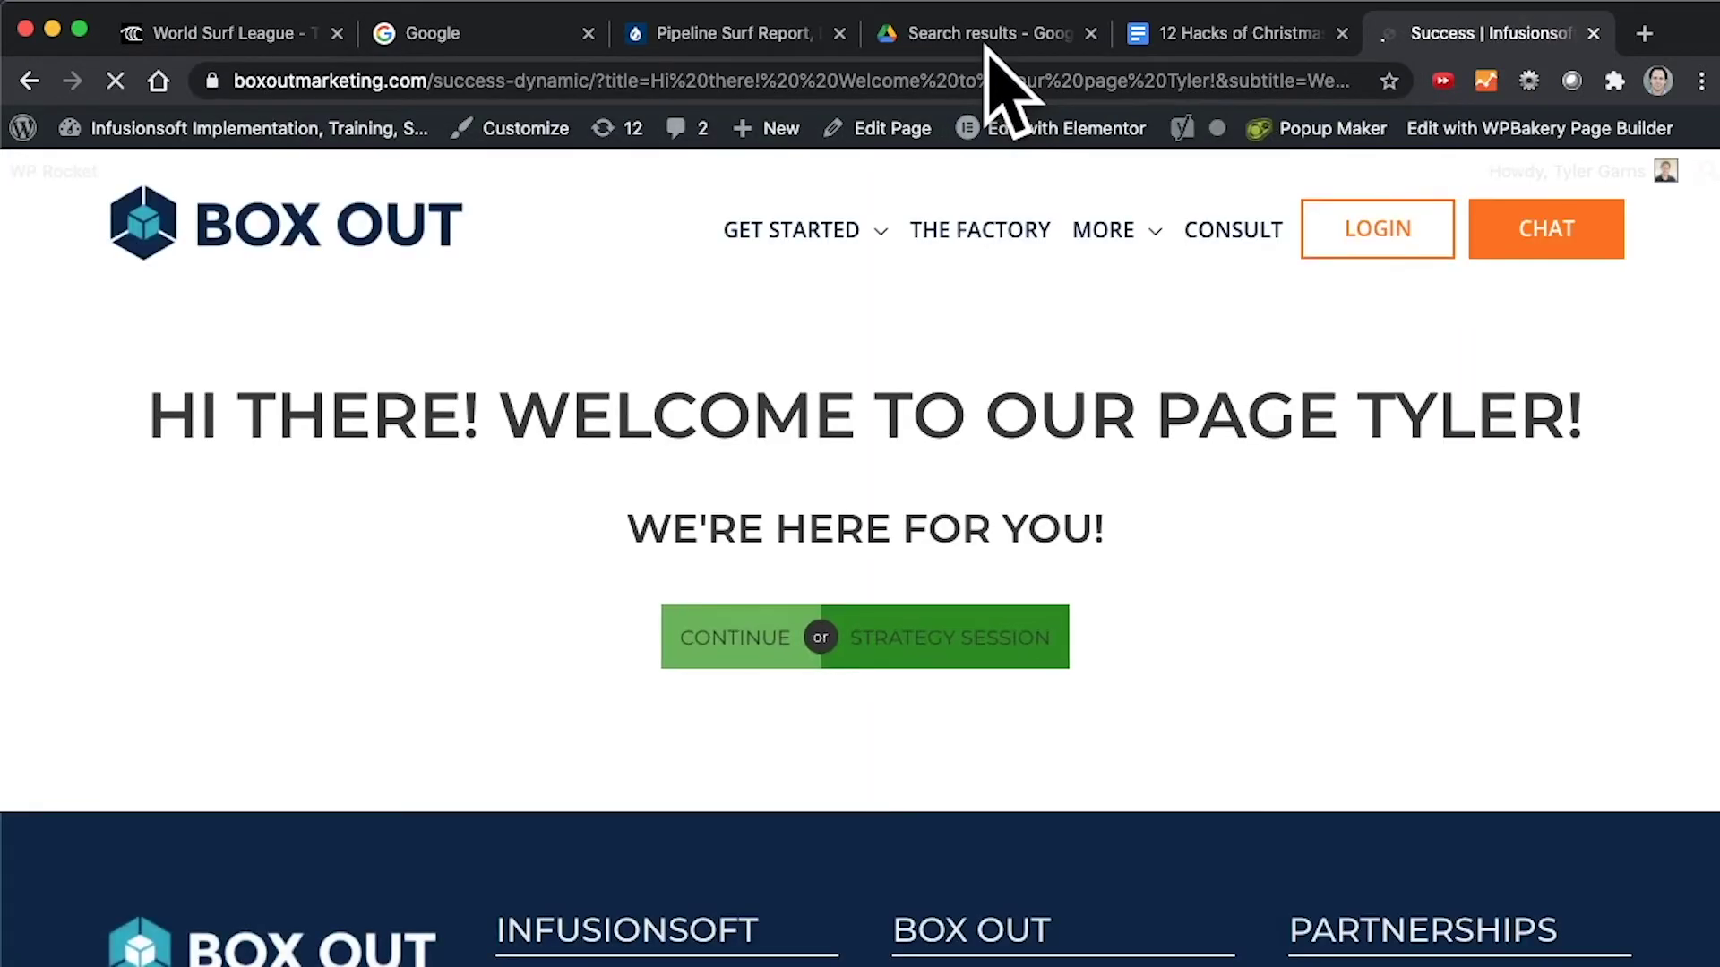
# Replace the first name in the address's title parameter with the merge field ~Contact.FirstName~ and load the page.
pyautogui.click(968, 80)
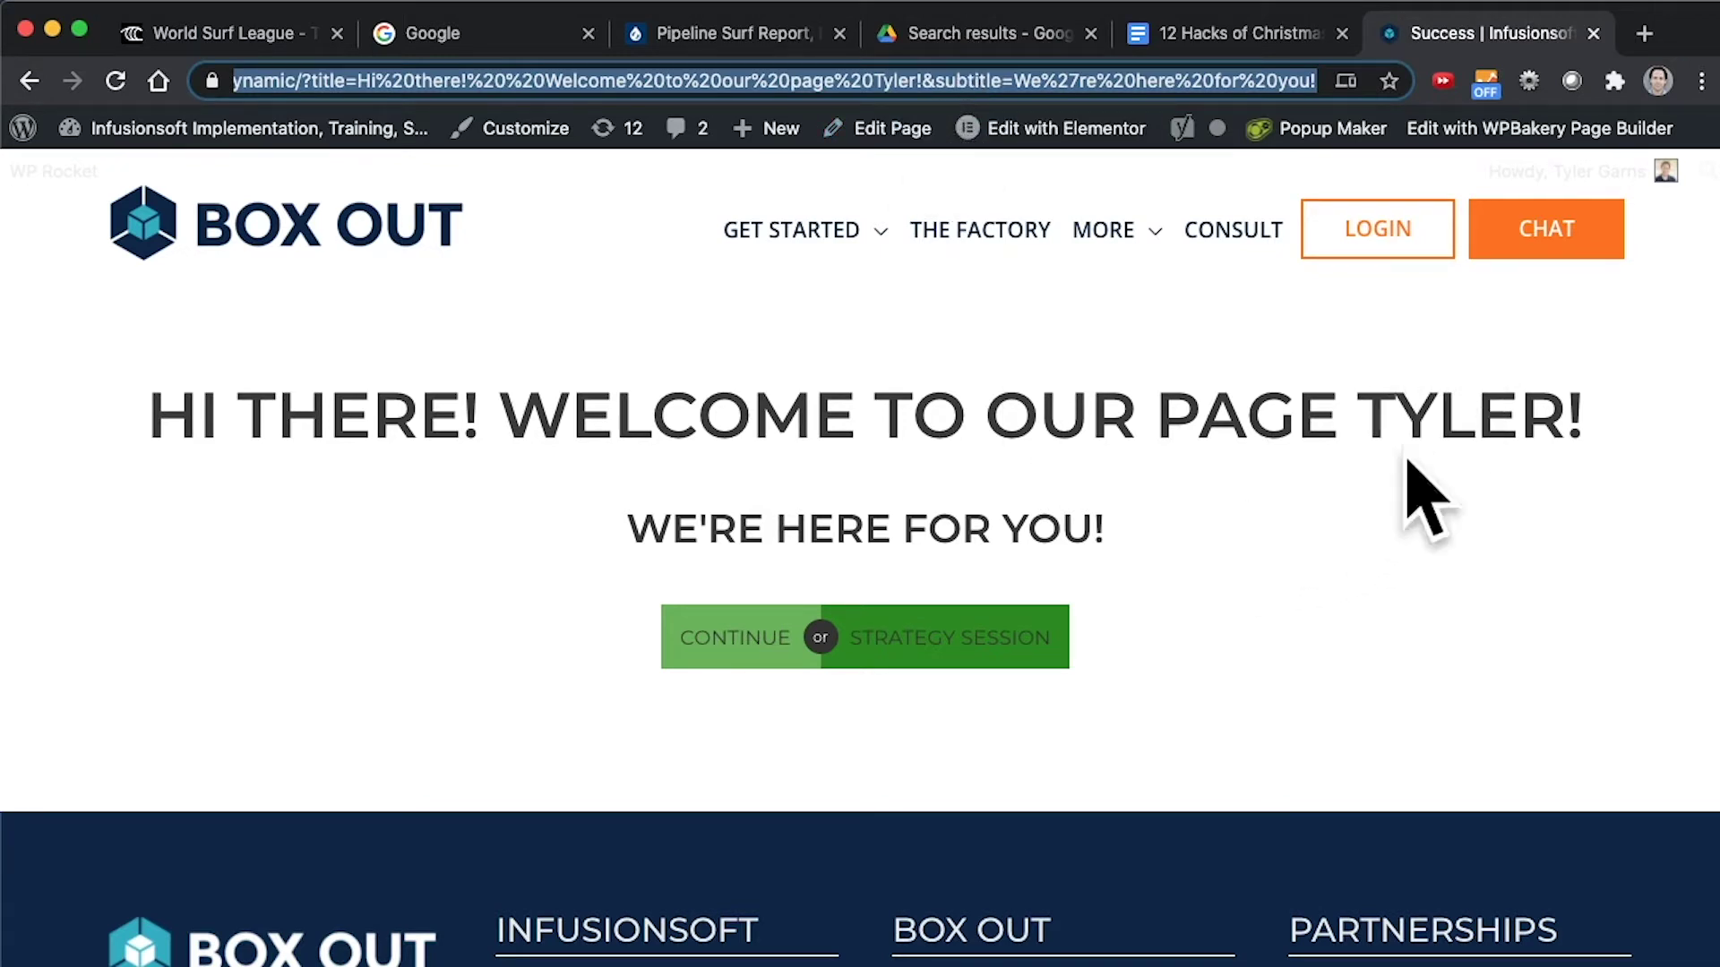
pyautogui.doubleClick(1440, 439)
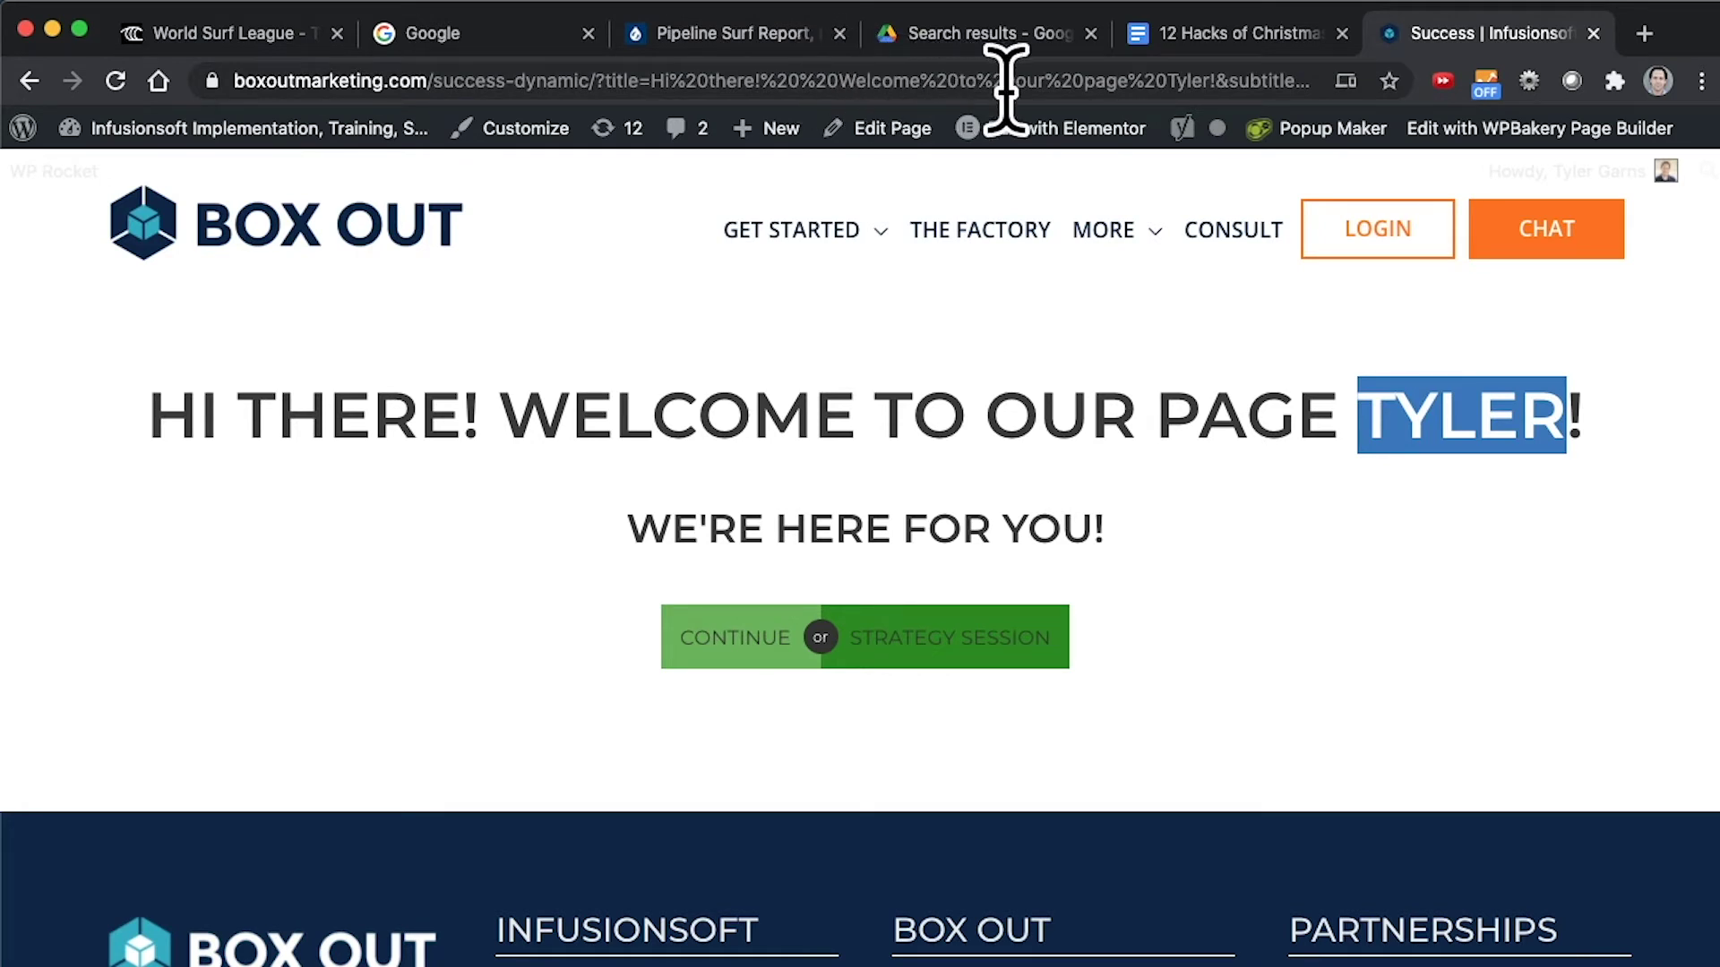
pyautogui.doubleClick(1193, 86)
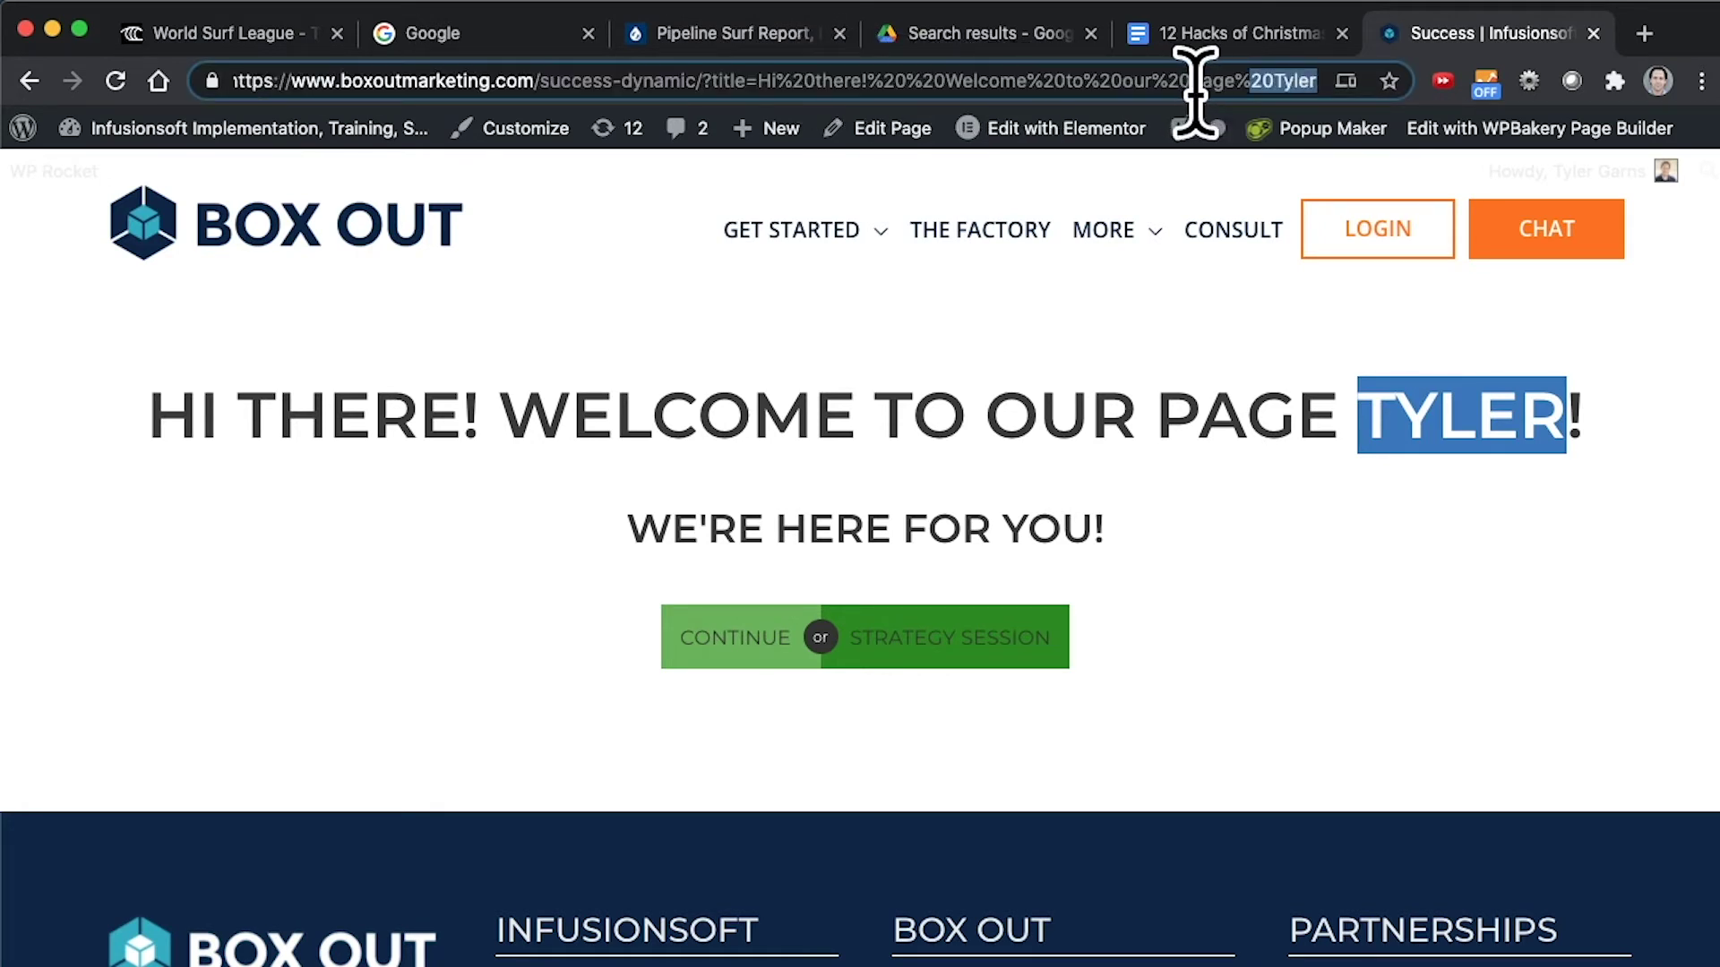
pyautogui.moveTo(1550, 190)
pyautogui.press('Right')
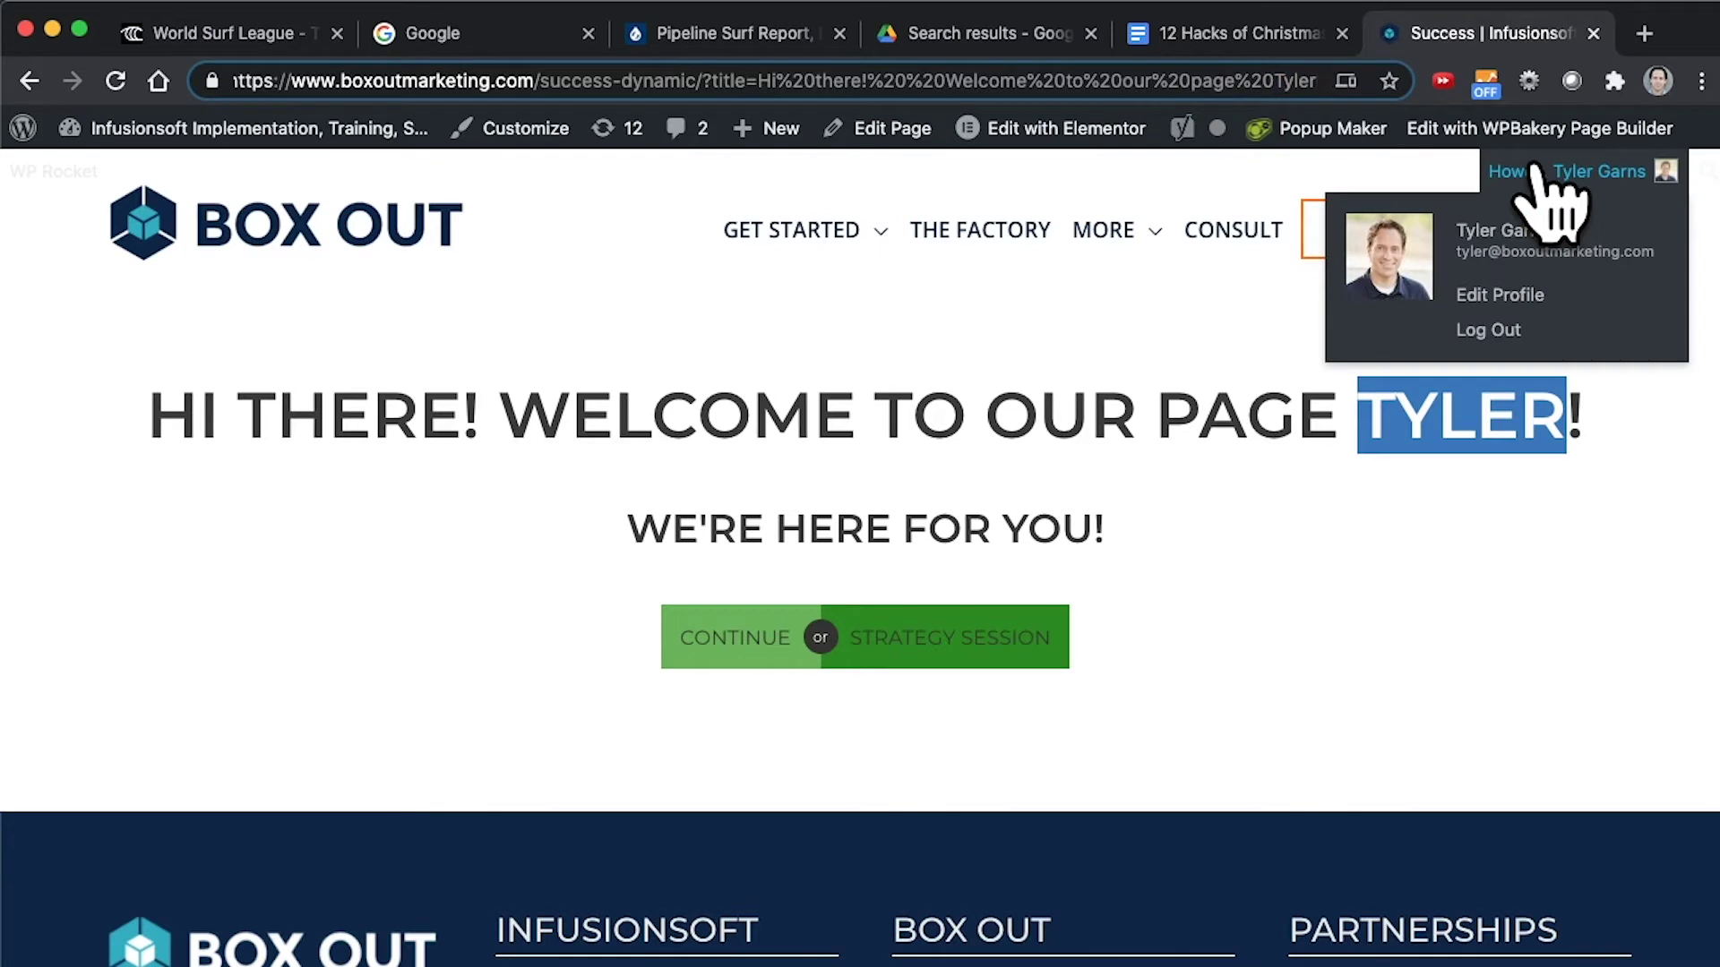
pyautogui.hotkey('shift', 'Left')
pyautogui.hotkey('shift', 'Left')
pyautogui.hotkey('shift', 'Left')
pyautogui.hotkey('shift', 'Left')
pyautogui.hotkey('shift', 'Left')
pyautogui.write('~')
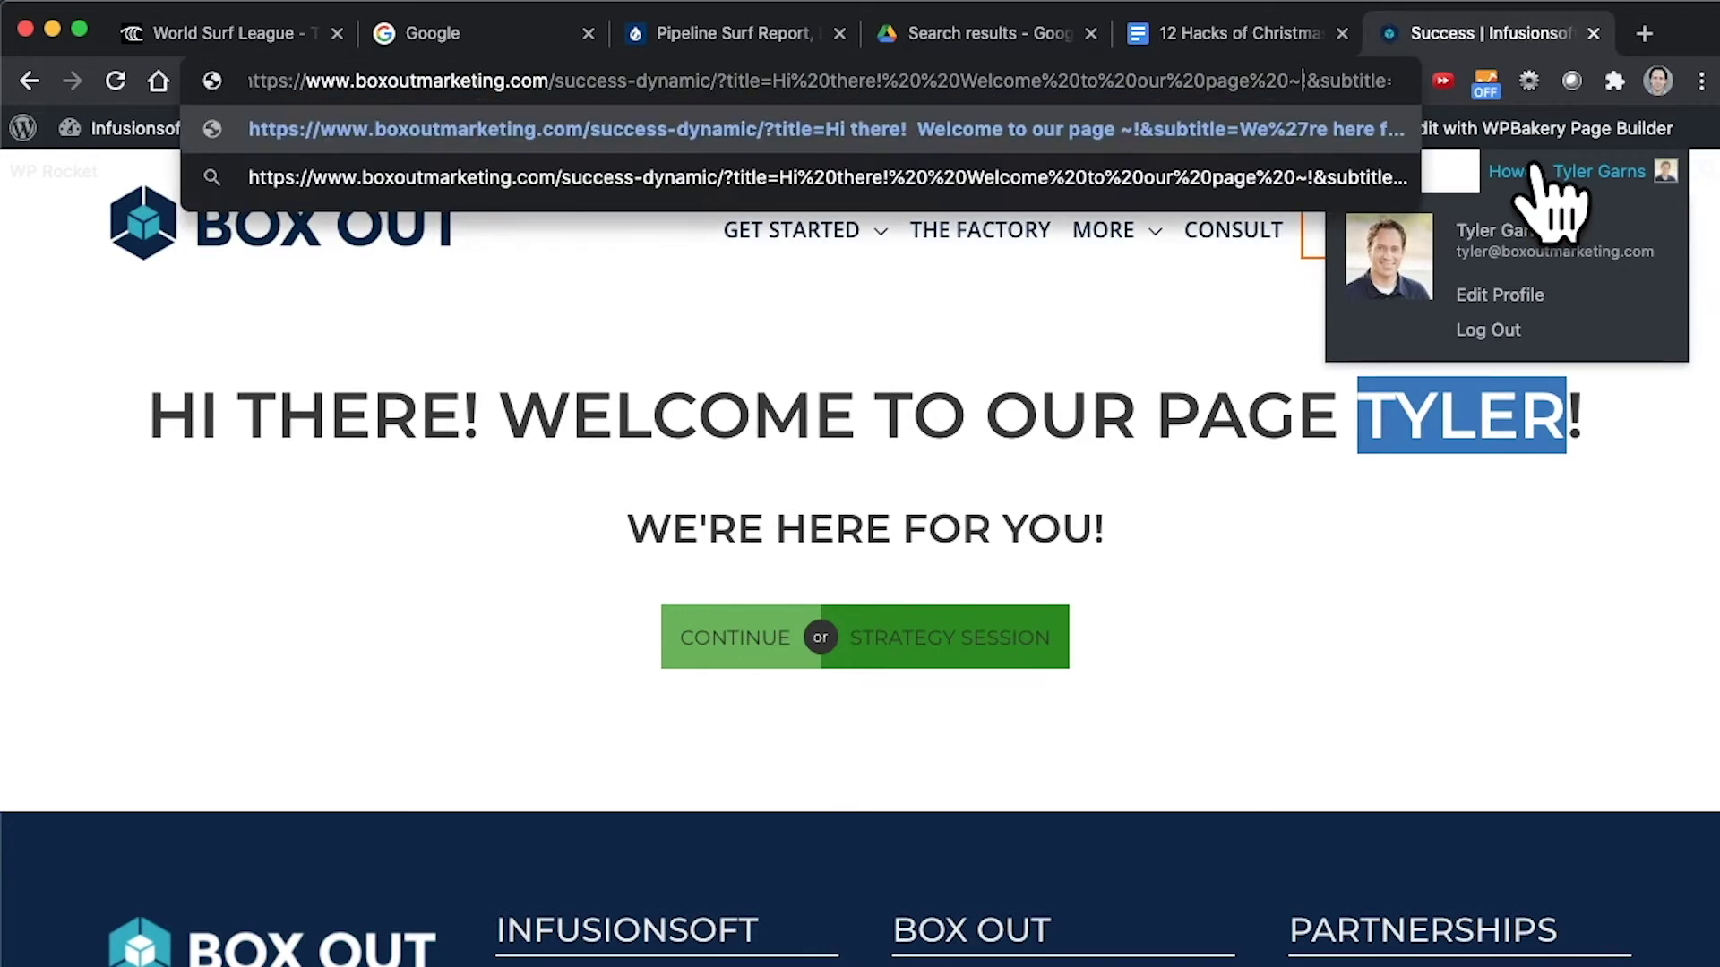
pyautogui.write('Conta')
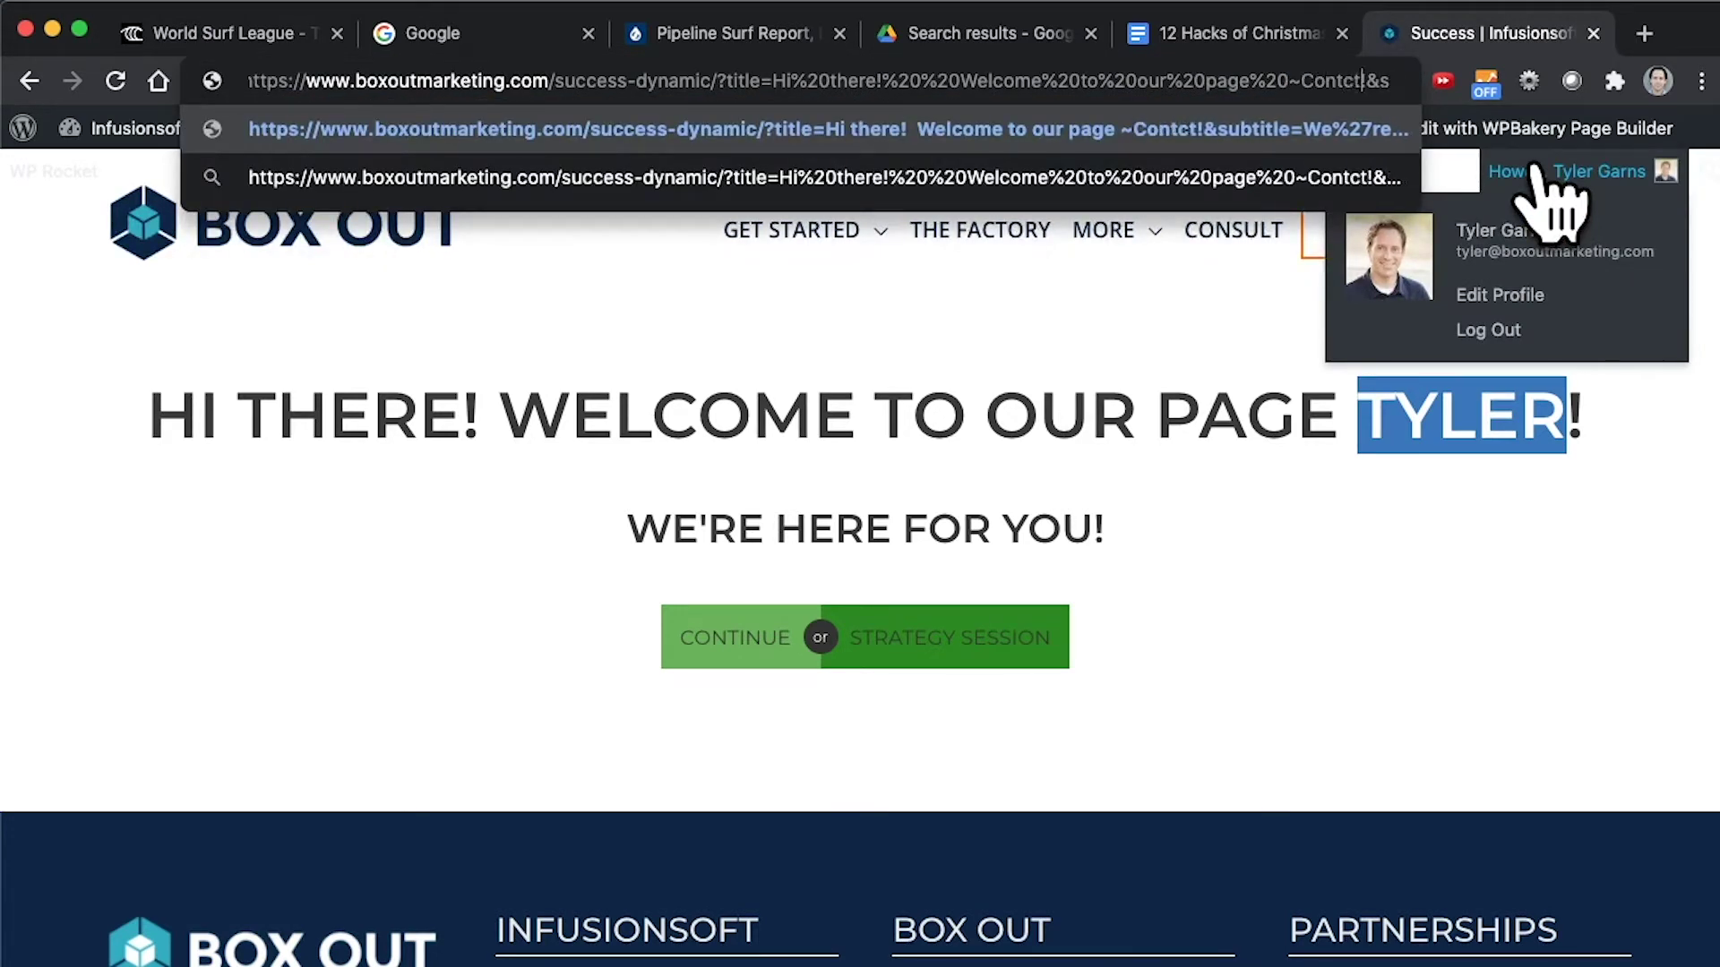
pyautogui.write('ct.FirstNam')
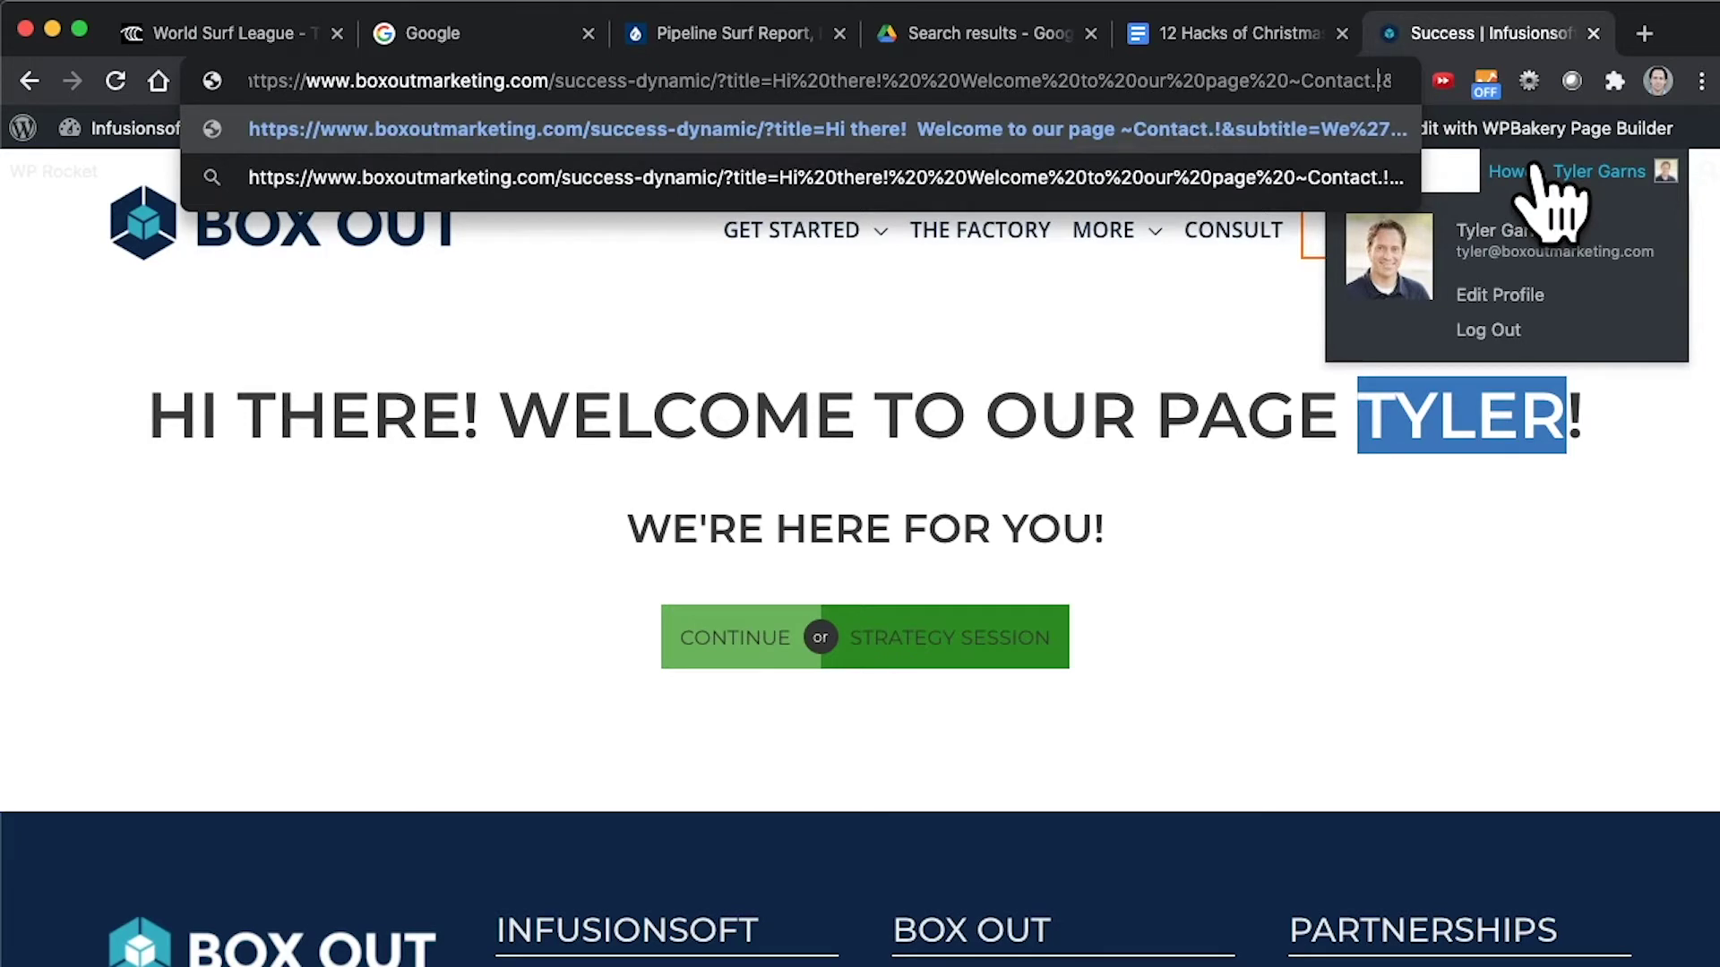
pyautogui.write('e~')
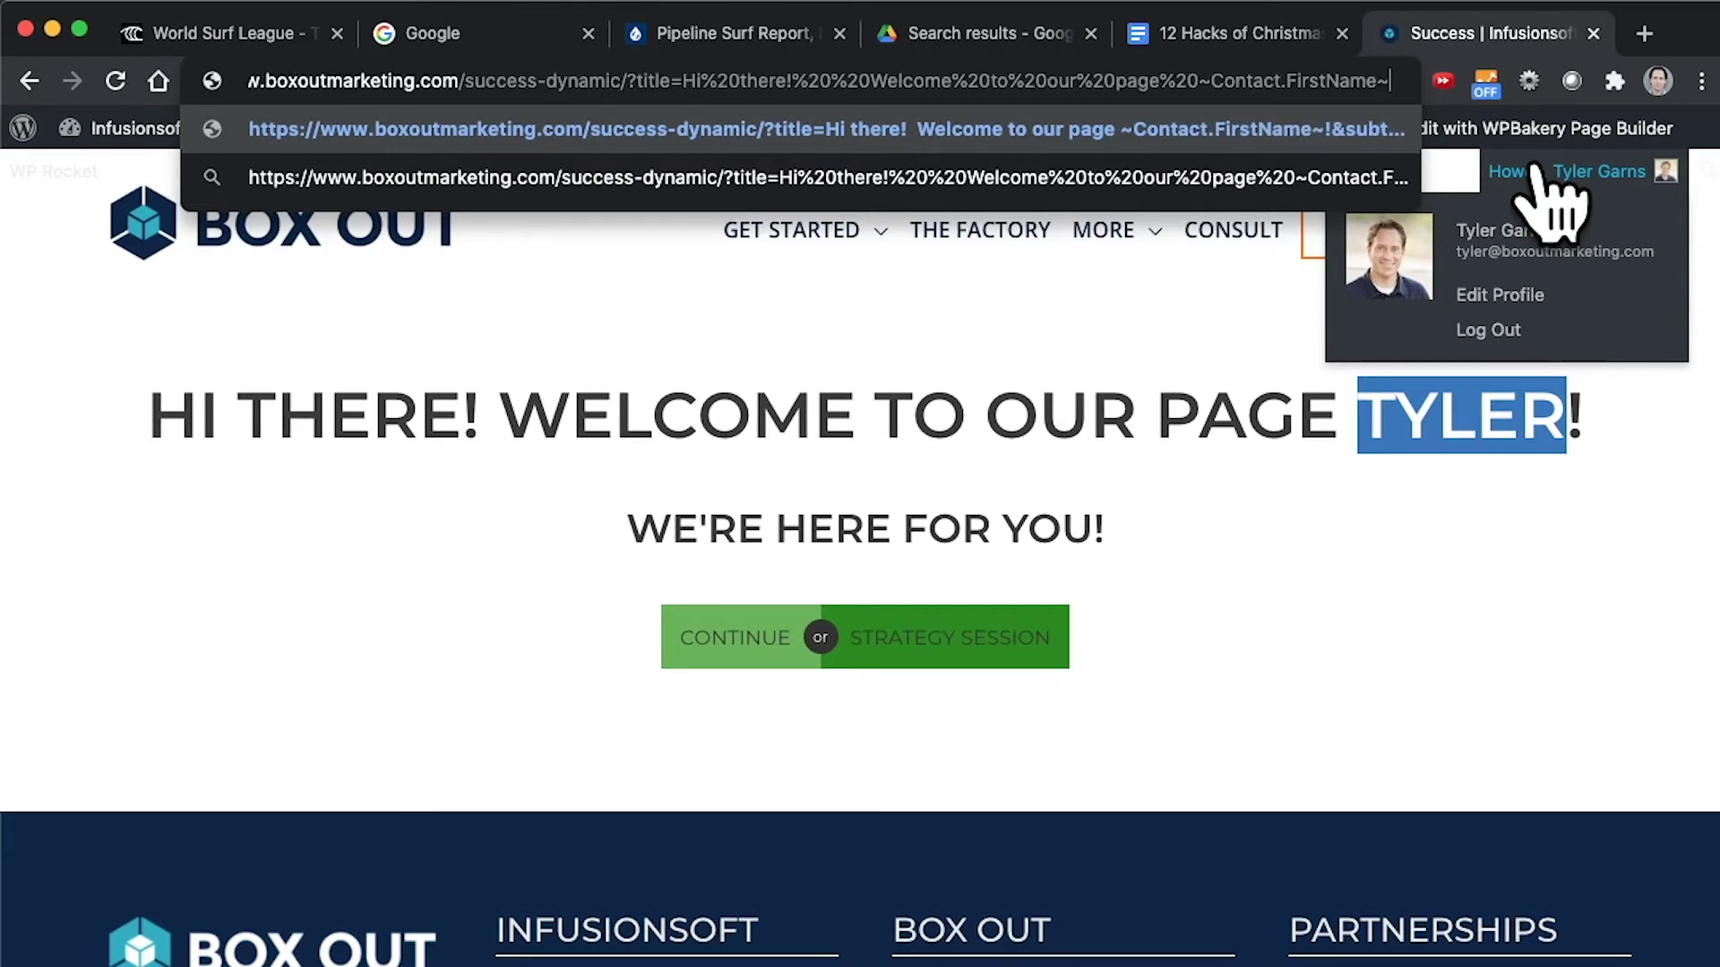
pyautogui.press('Return')
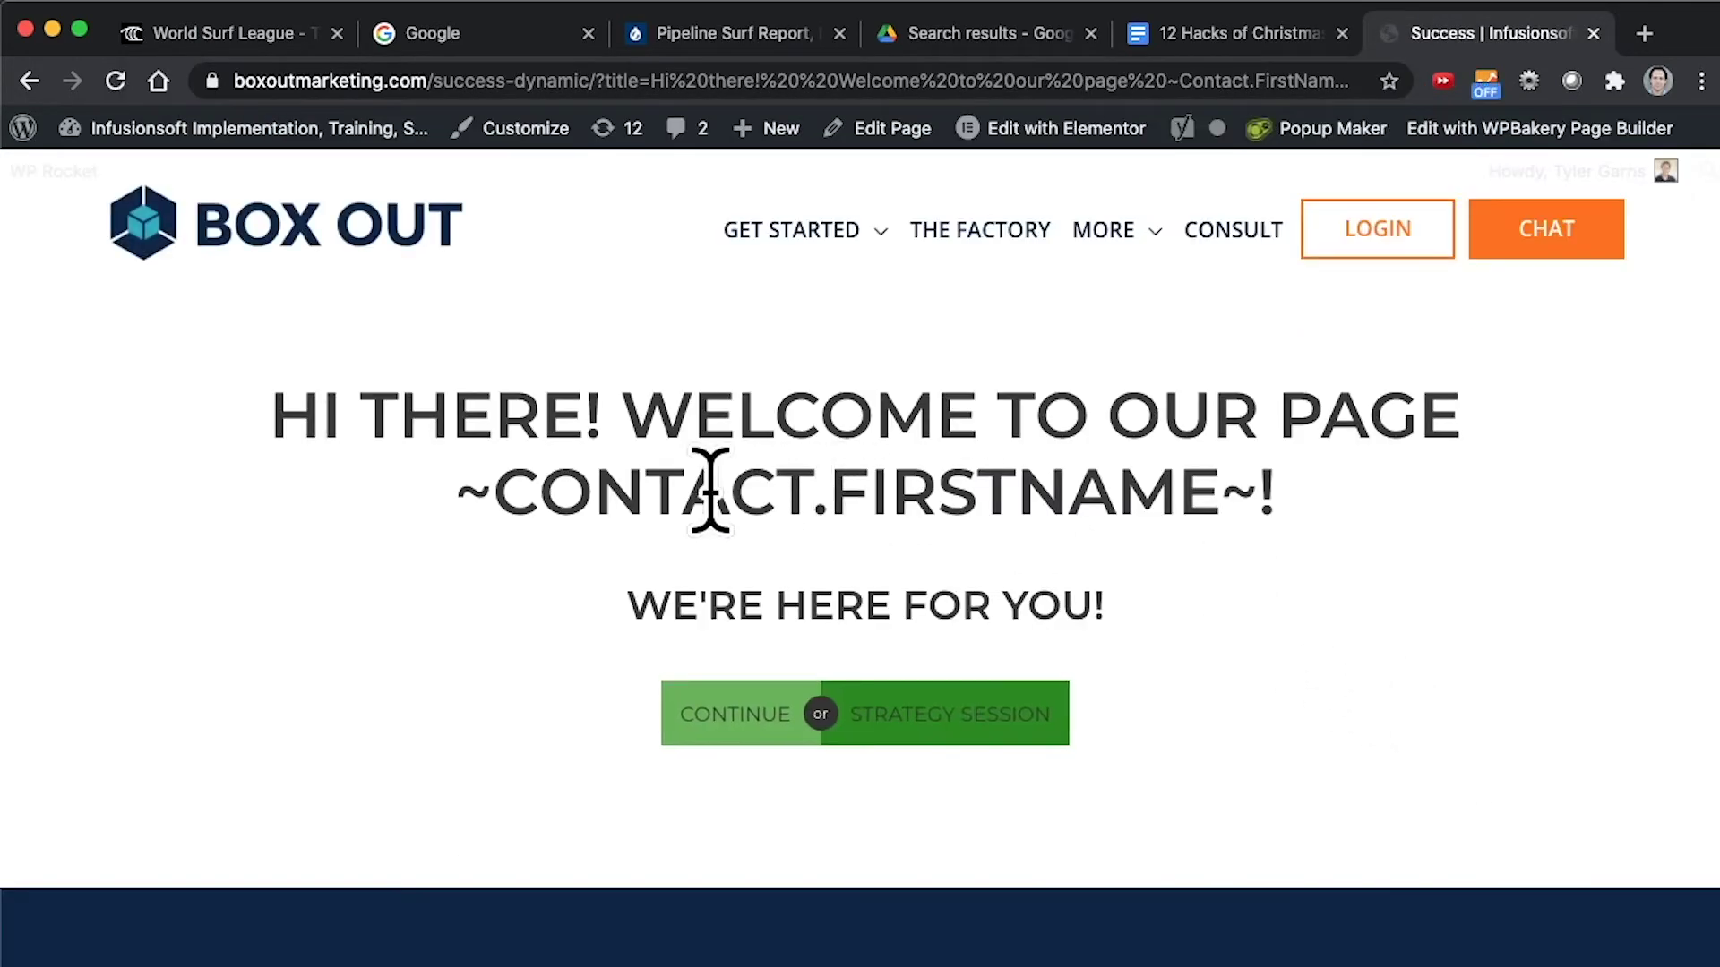
pyautogui.moveTo(466, 495); pyautogui.dragTo(1248, 505)
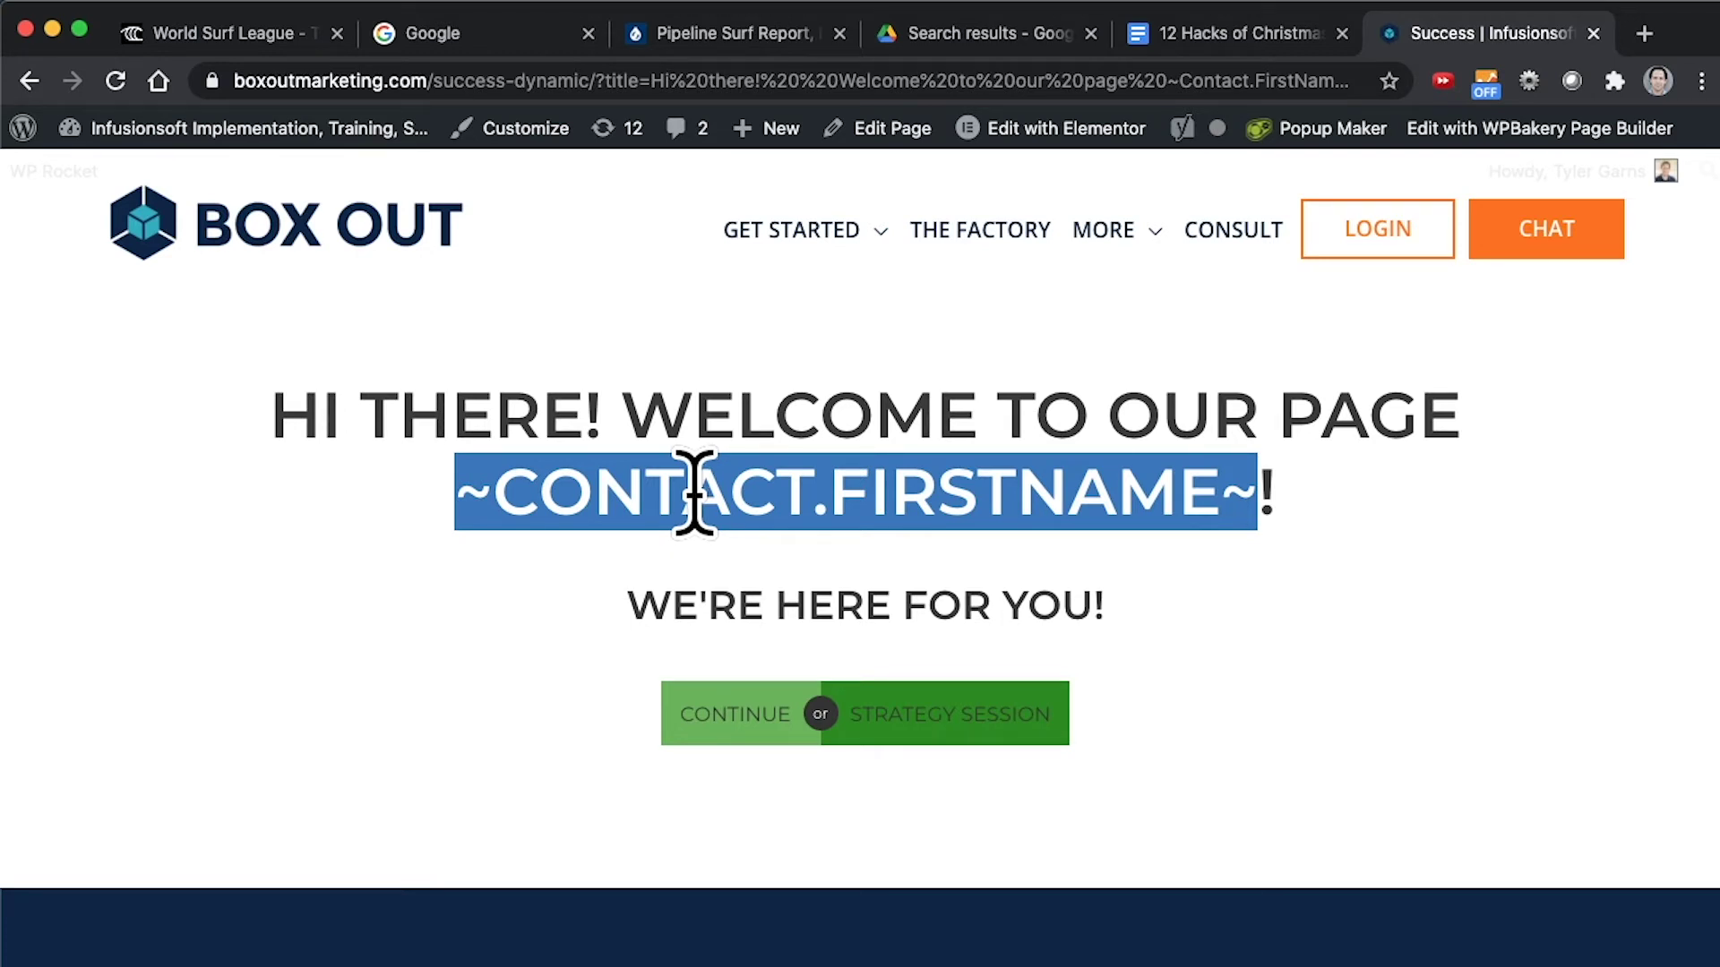
# Open the Success page for editing, and from Woody snippets open Success Dynamic - Title to examine its PHP code.
pyautogui.click(865, 134)
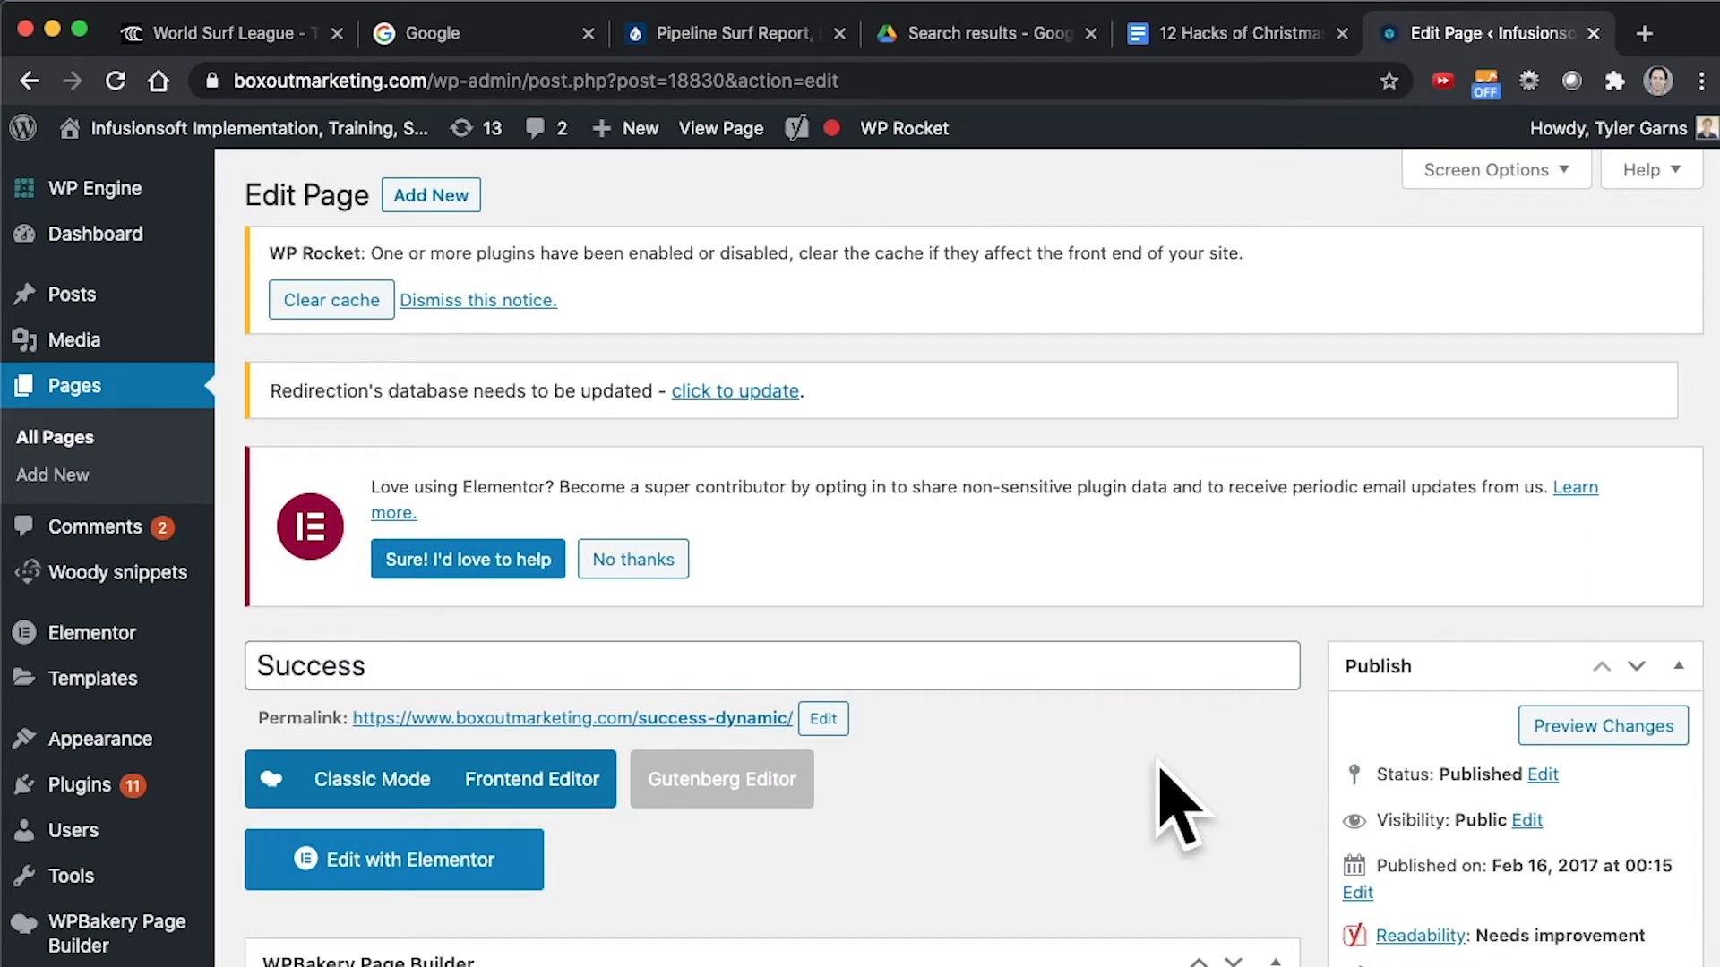
pyautogui.scroll(-3, 1171, 794)
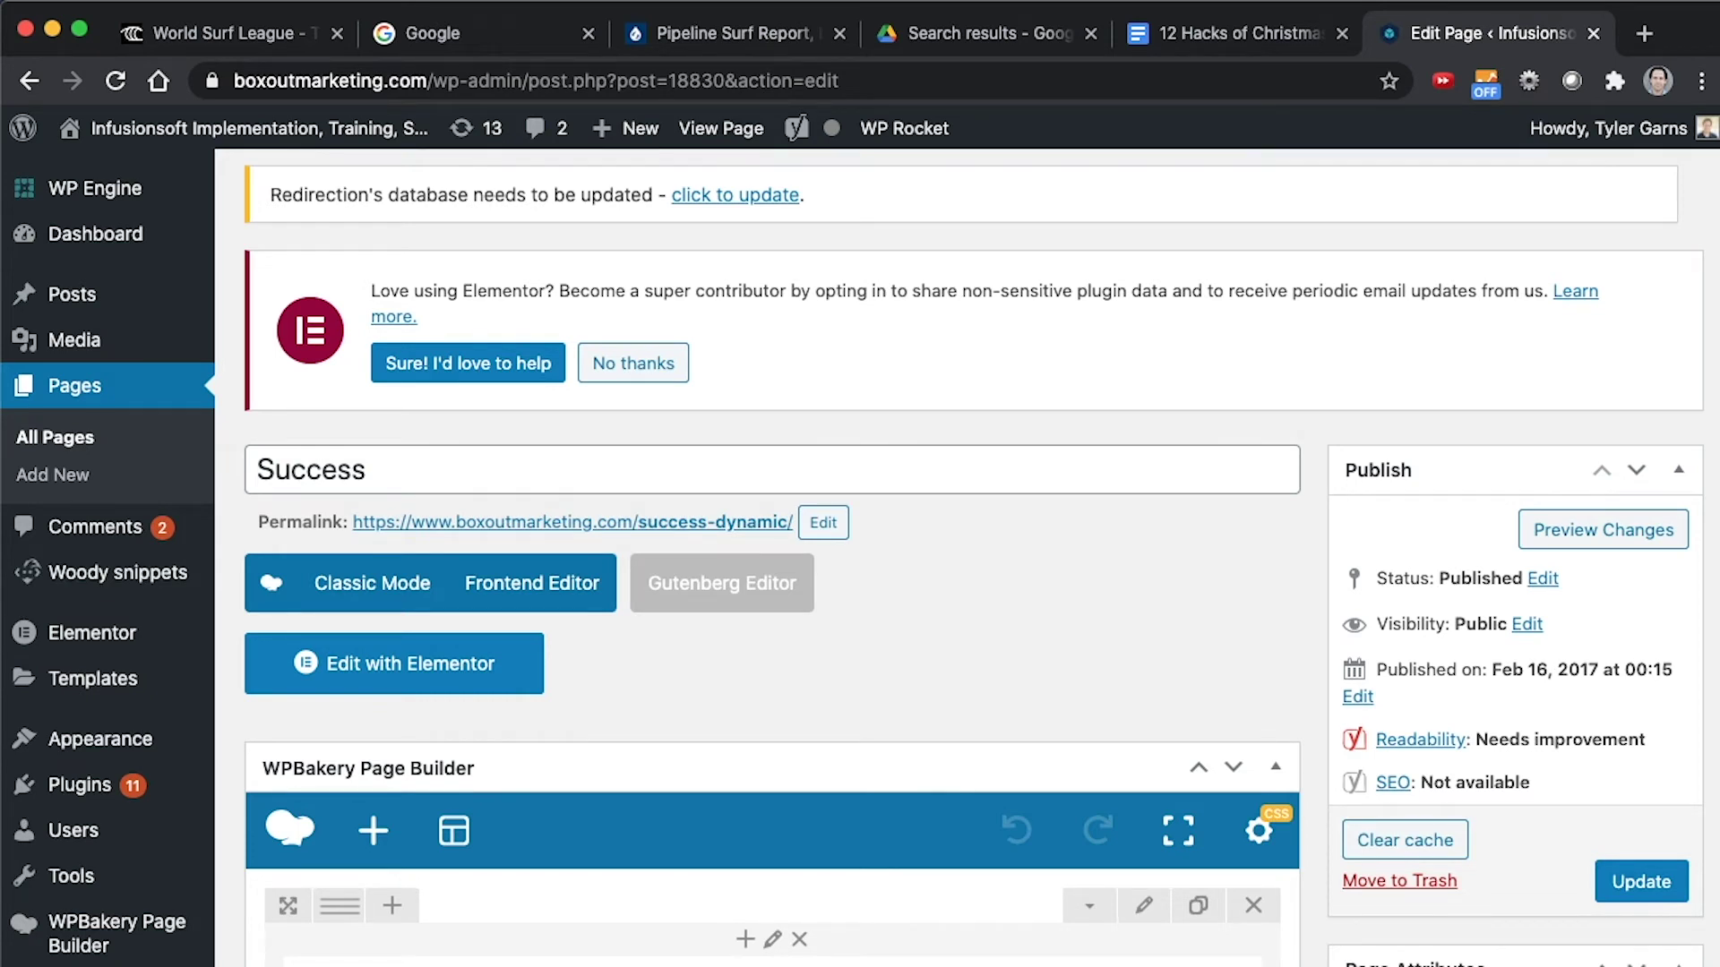
pyautogui.click(115, 574)
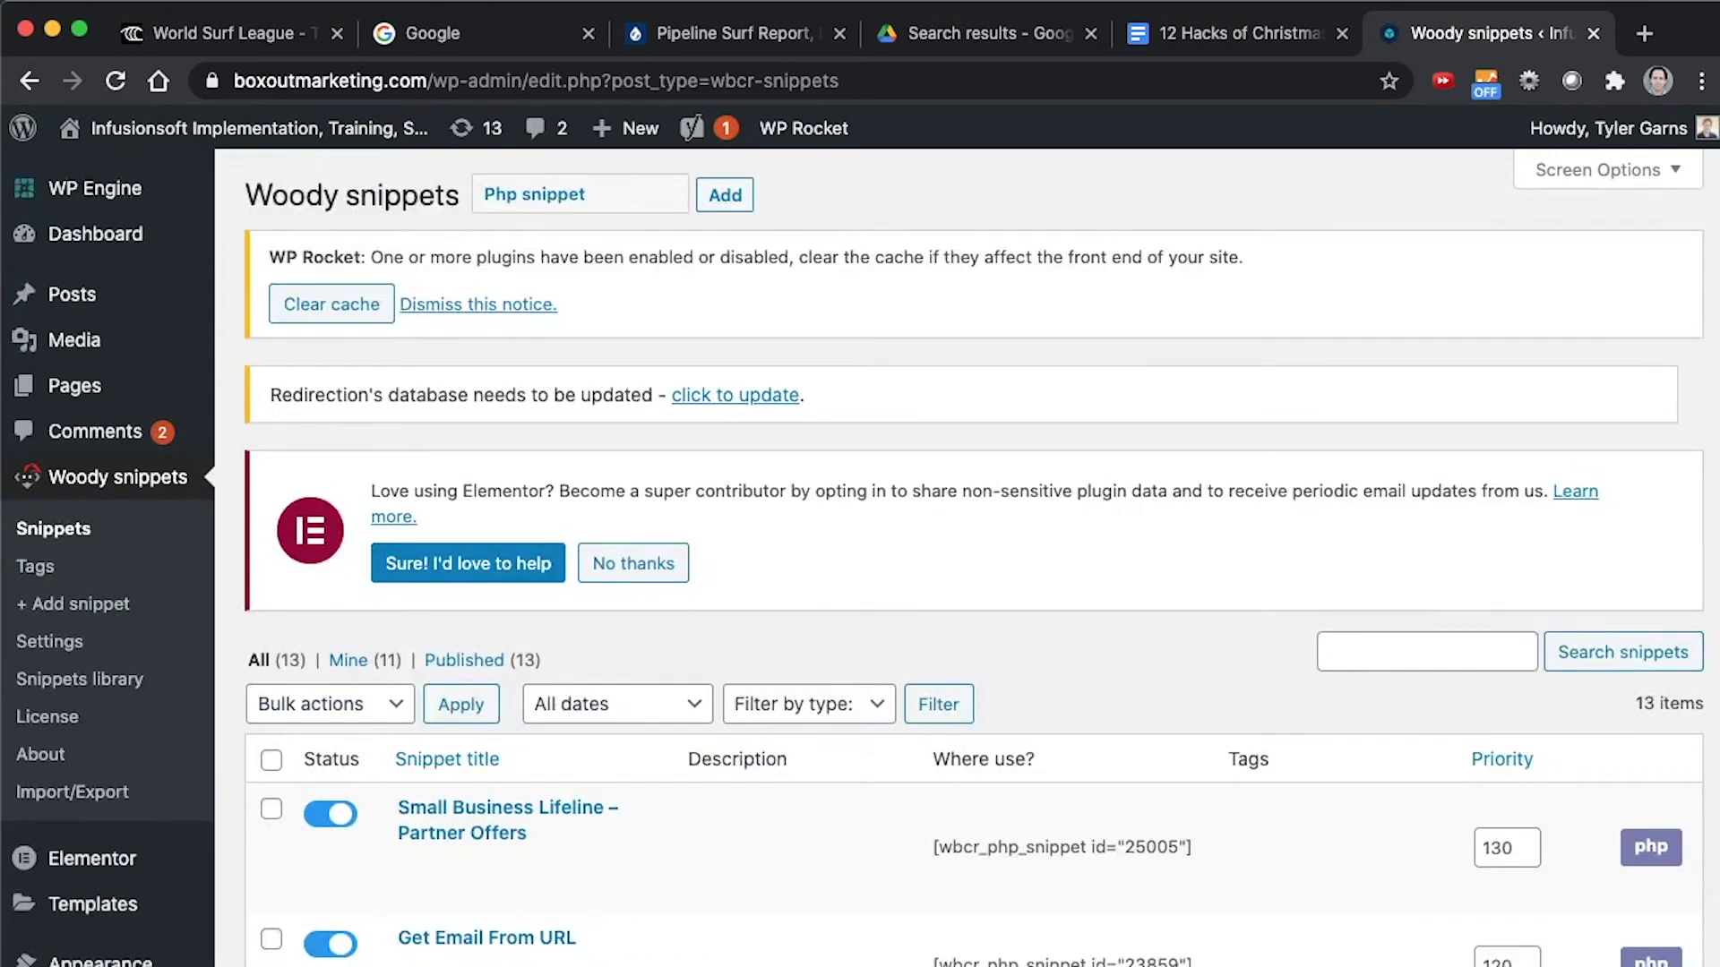
pyautogui.scroll(-5, 968, 556)
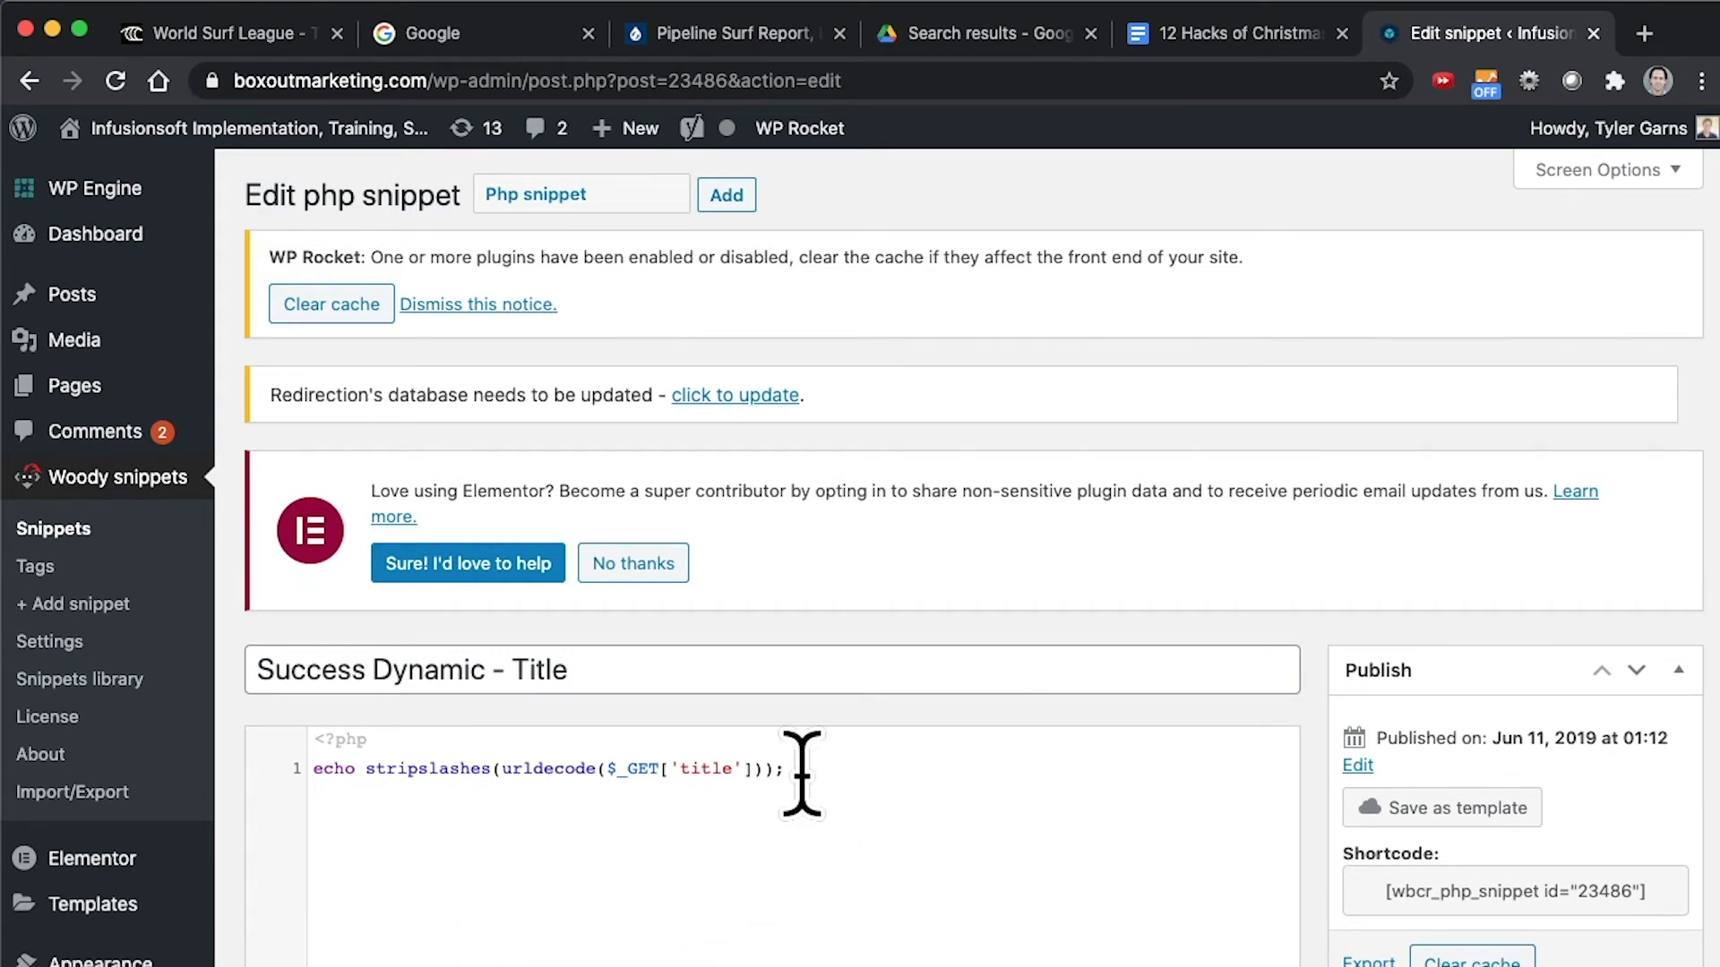
pyautogui.moveTo(795, 768); pyautogui.dragTo(288, 761)
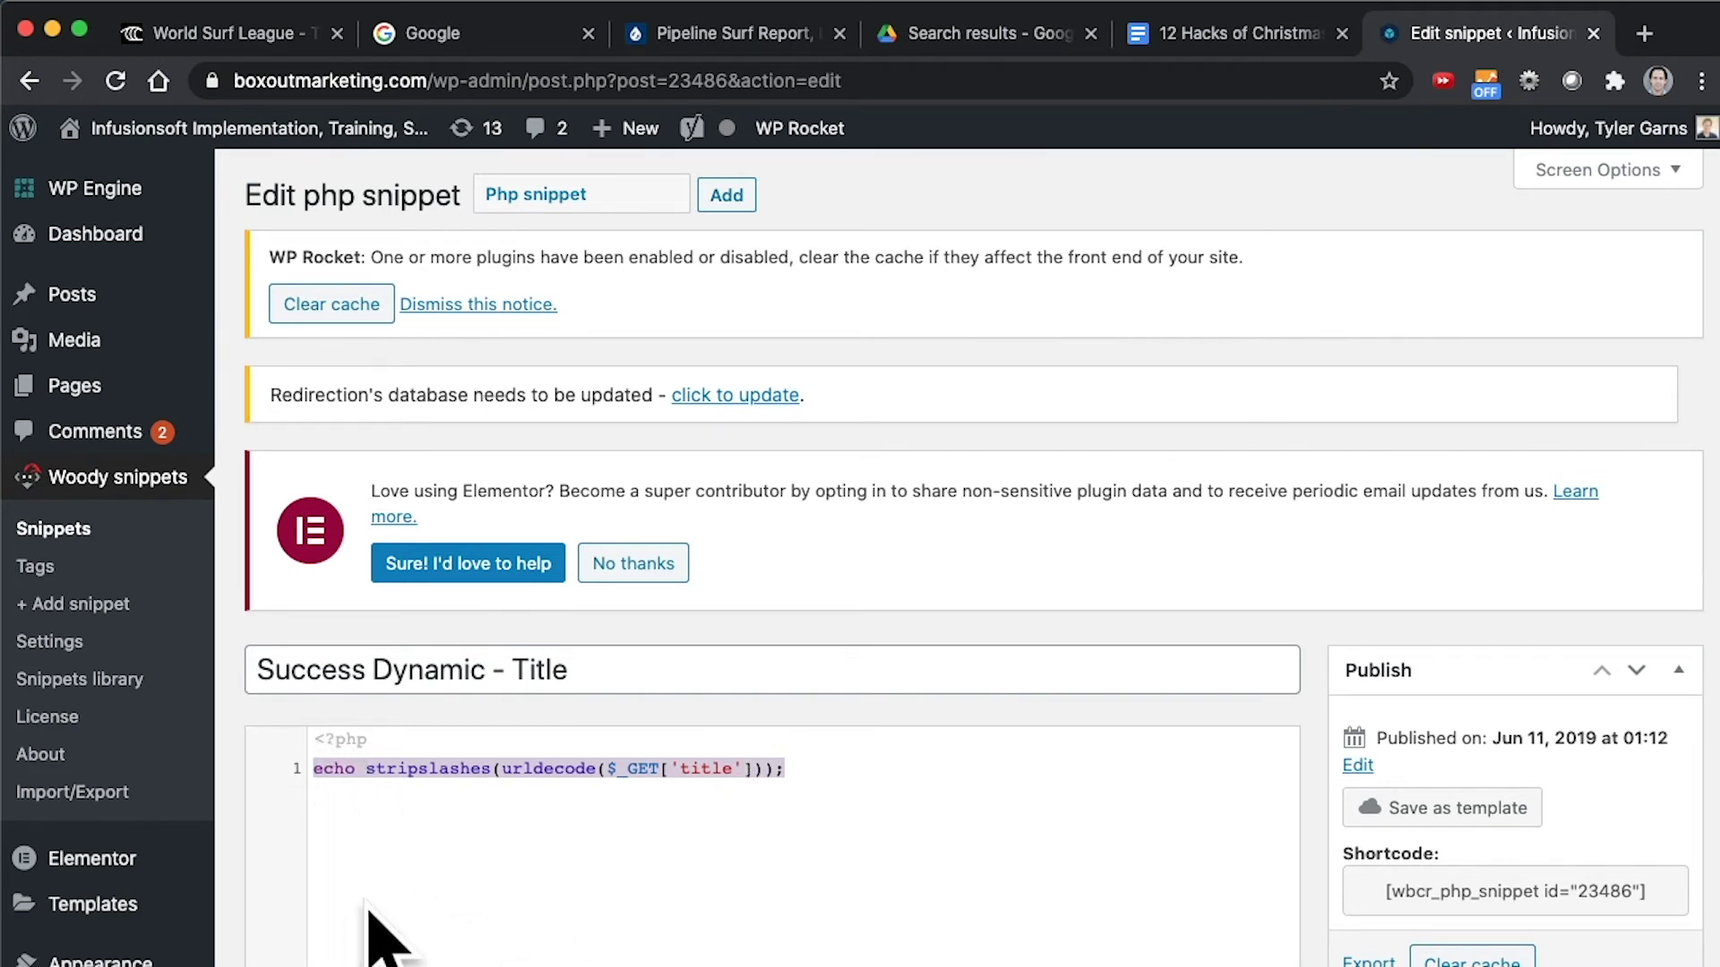
# Open the Success Dynamic - Subtitle snippet, examine which URL parameter its PHP code reads, and return to the snippets list.
pyautogui.click(27, 83)
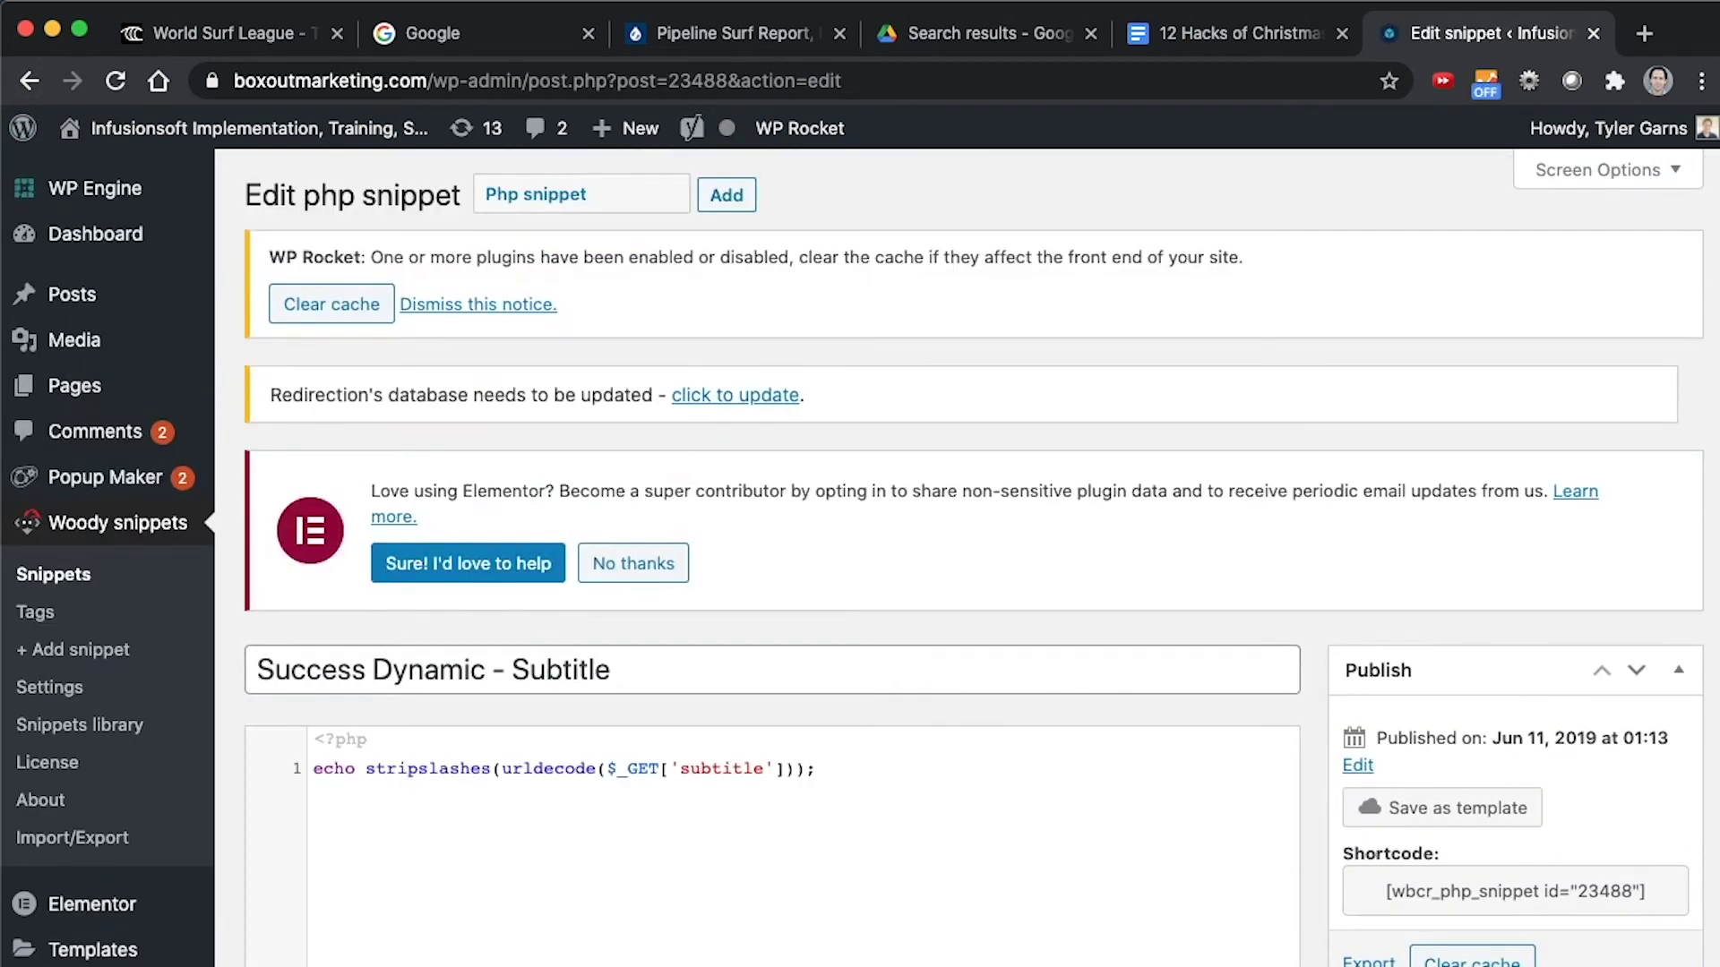
pyautogui.doubleClick(721, 768)
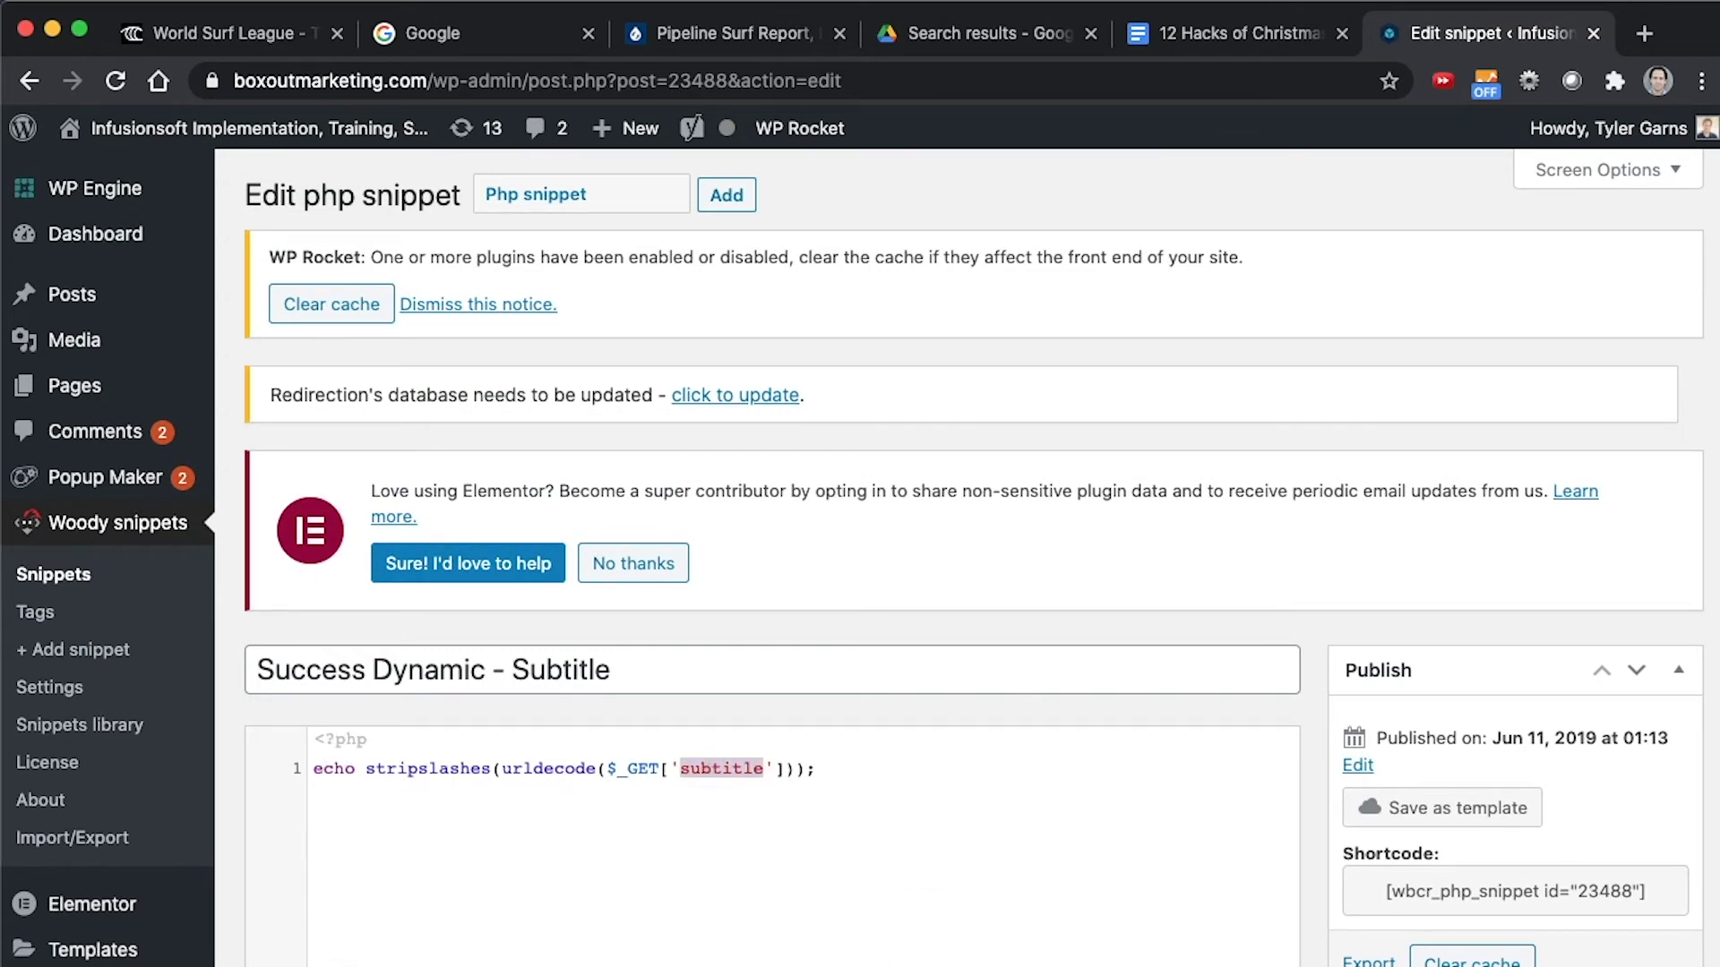
pyautogui.click(29, 81)
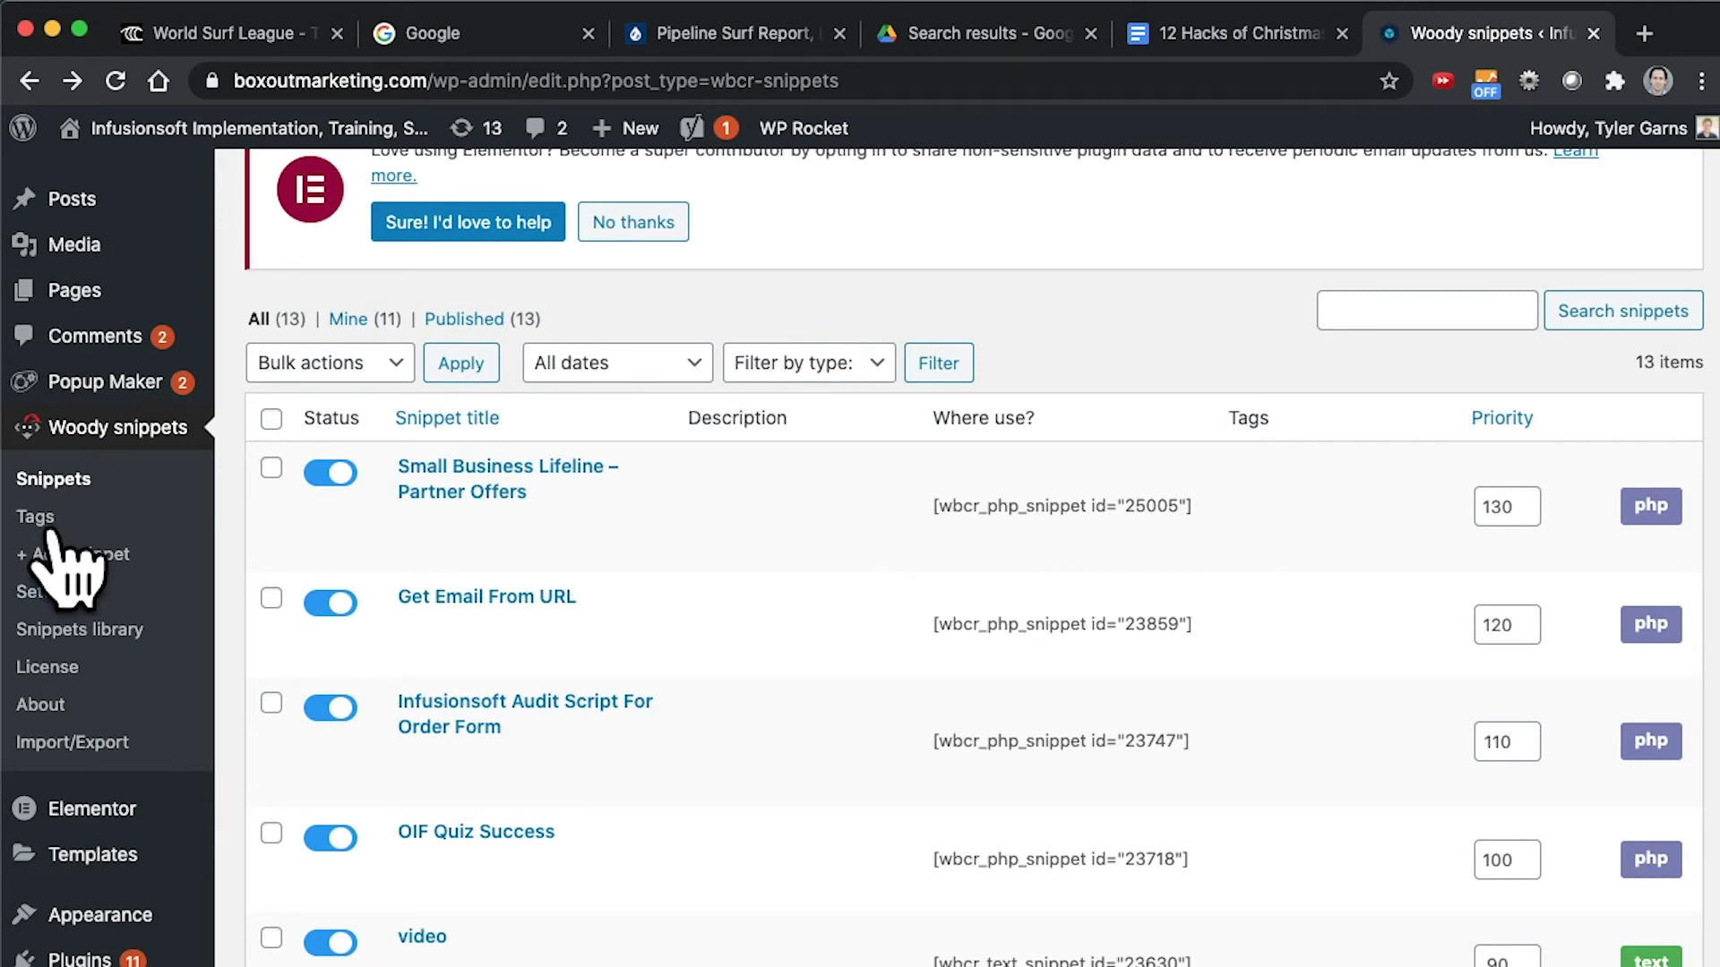
# Return to the Success page's editor and inspect the snippet shortcode and Heading 1 format in the title's text block.
pyautogui.rightClick(30, 80)
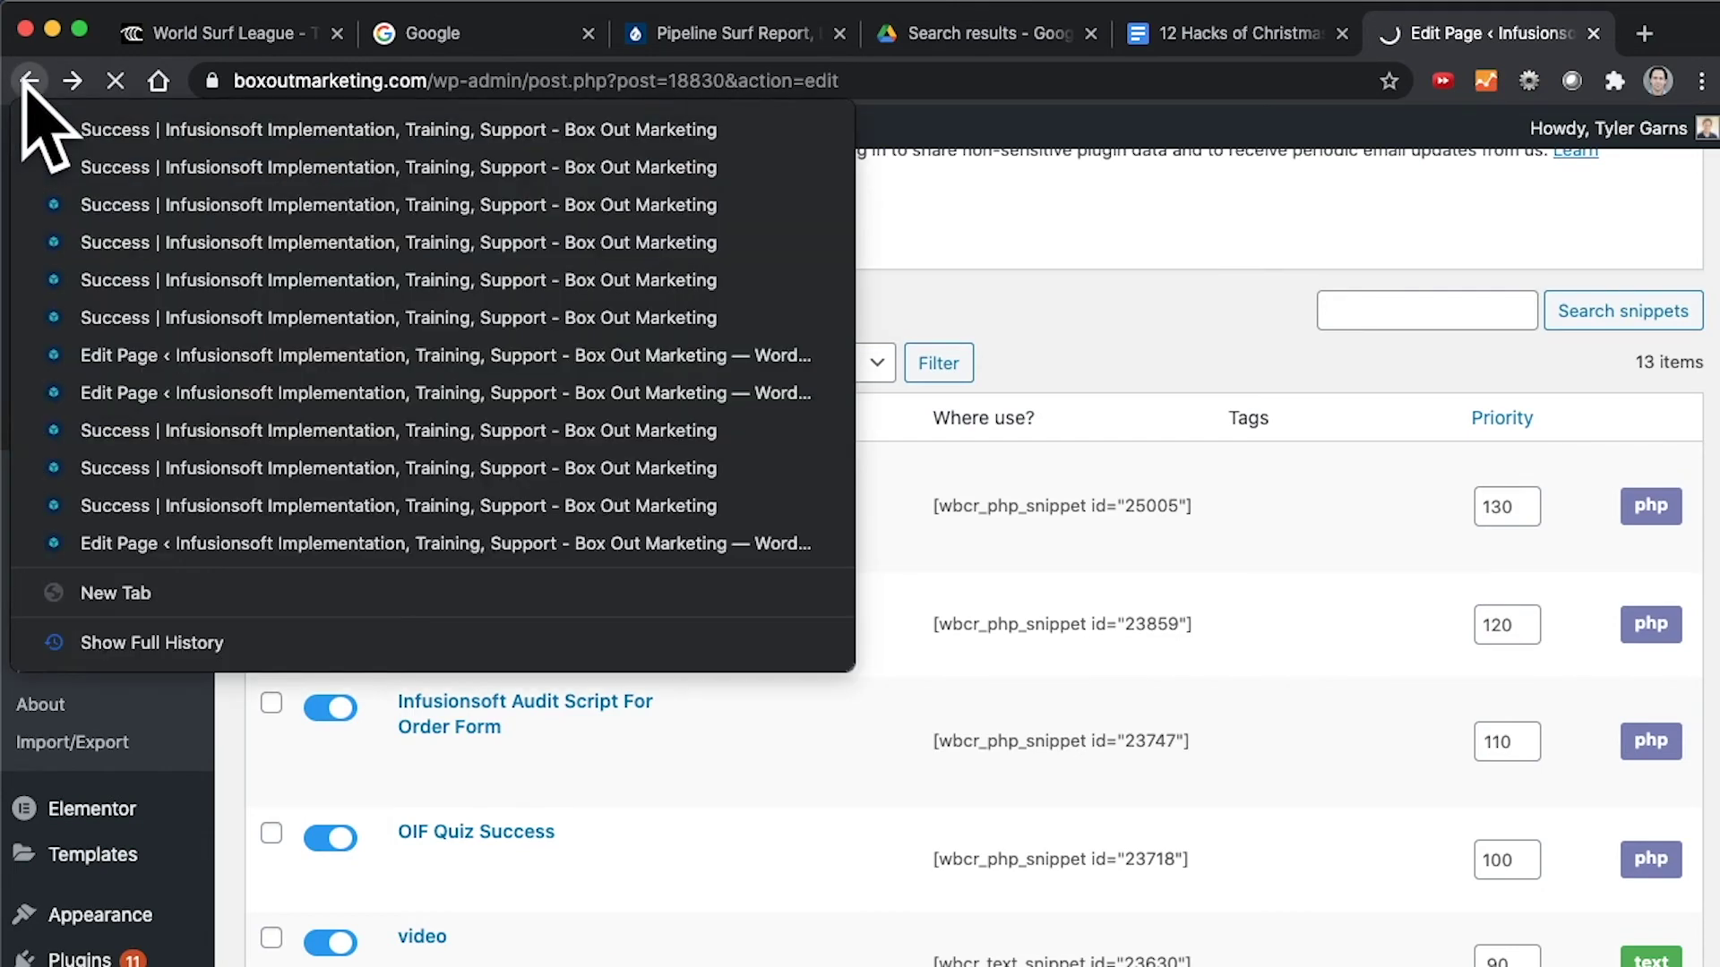
pyautogui.click(1157, 355)
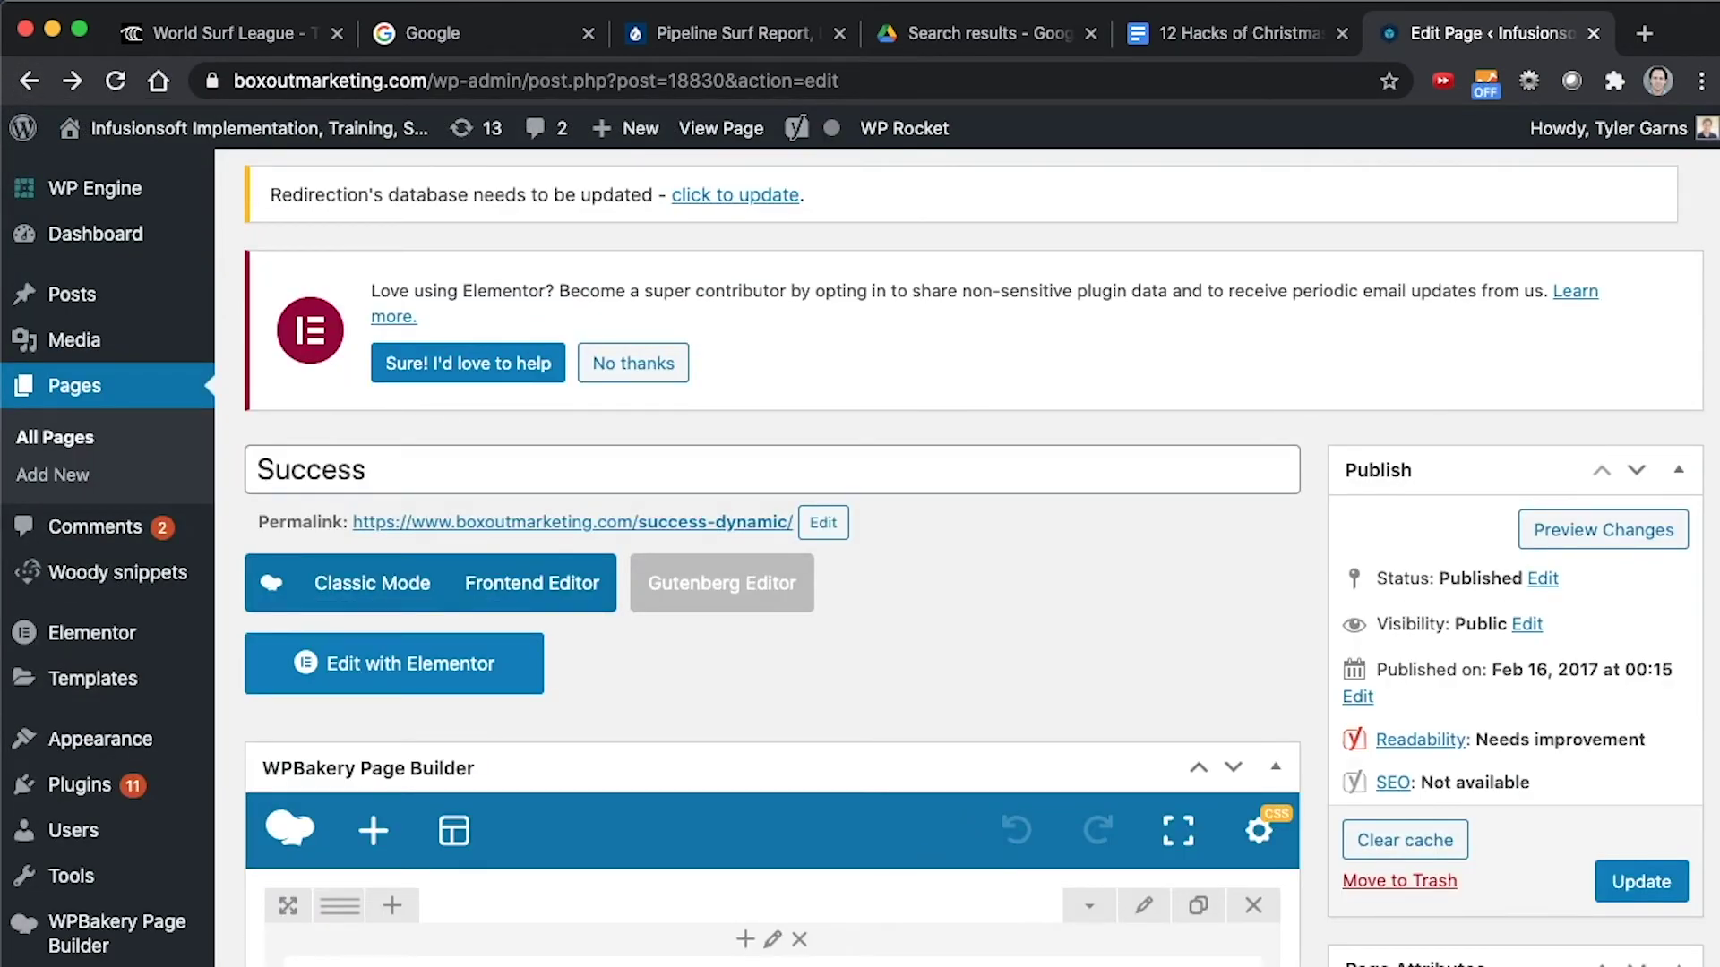
pyautogui.click(882, 965)
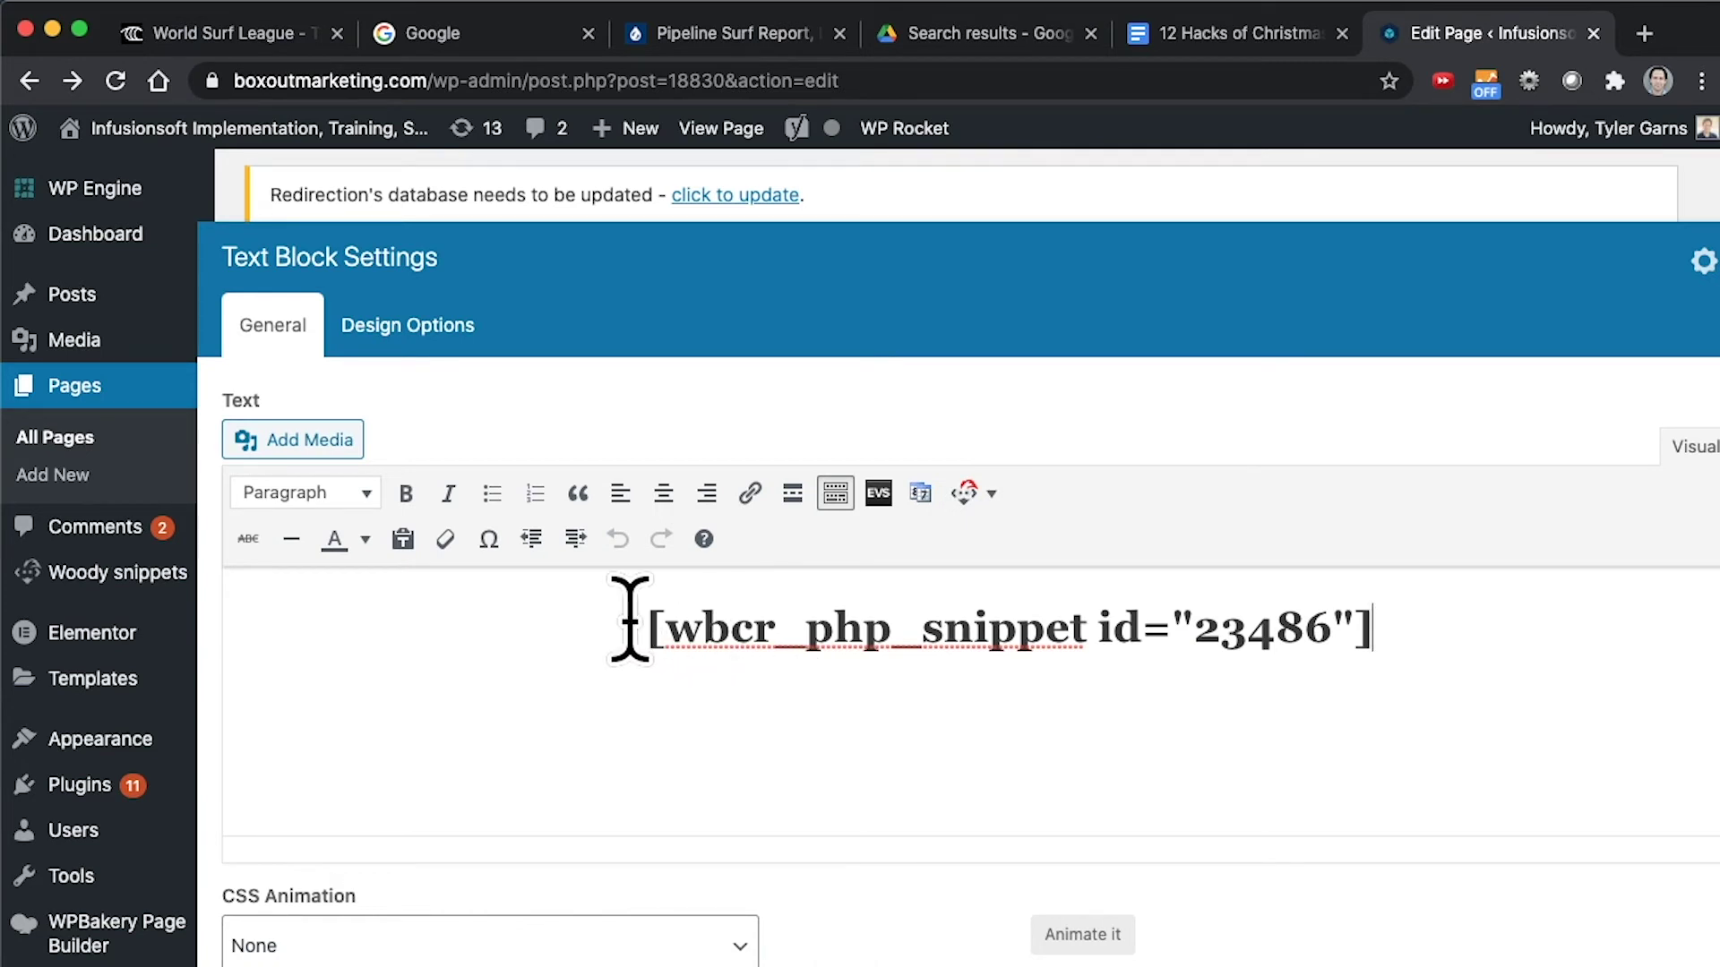
pyautogui.click(644, 627)
pyautogui.moveTo(640, 628); pyautogui.dragTo(1416, 654)
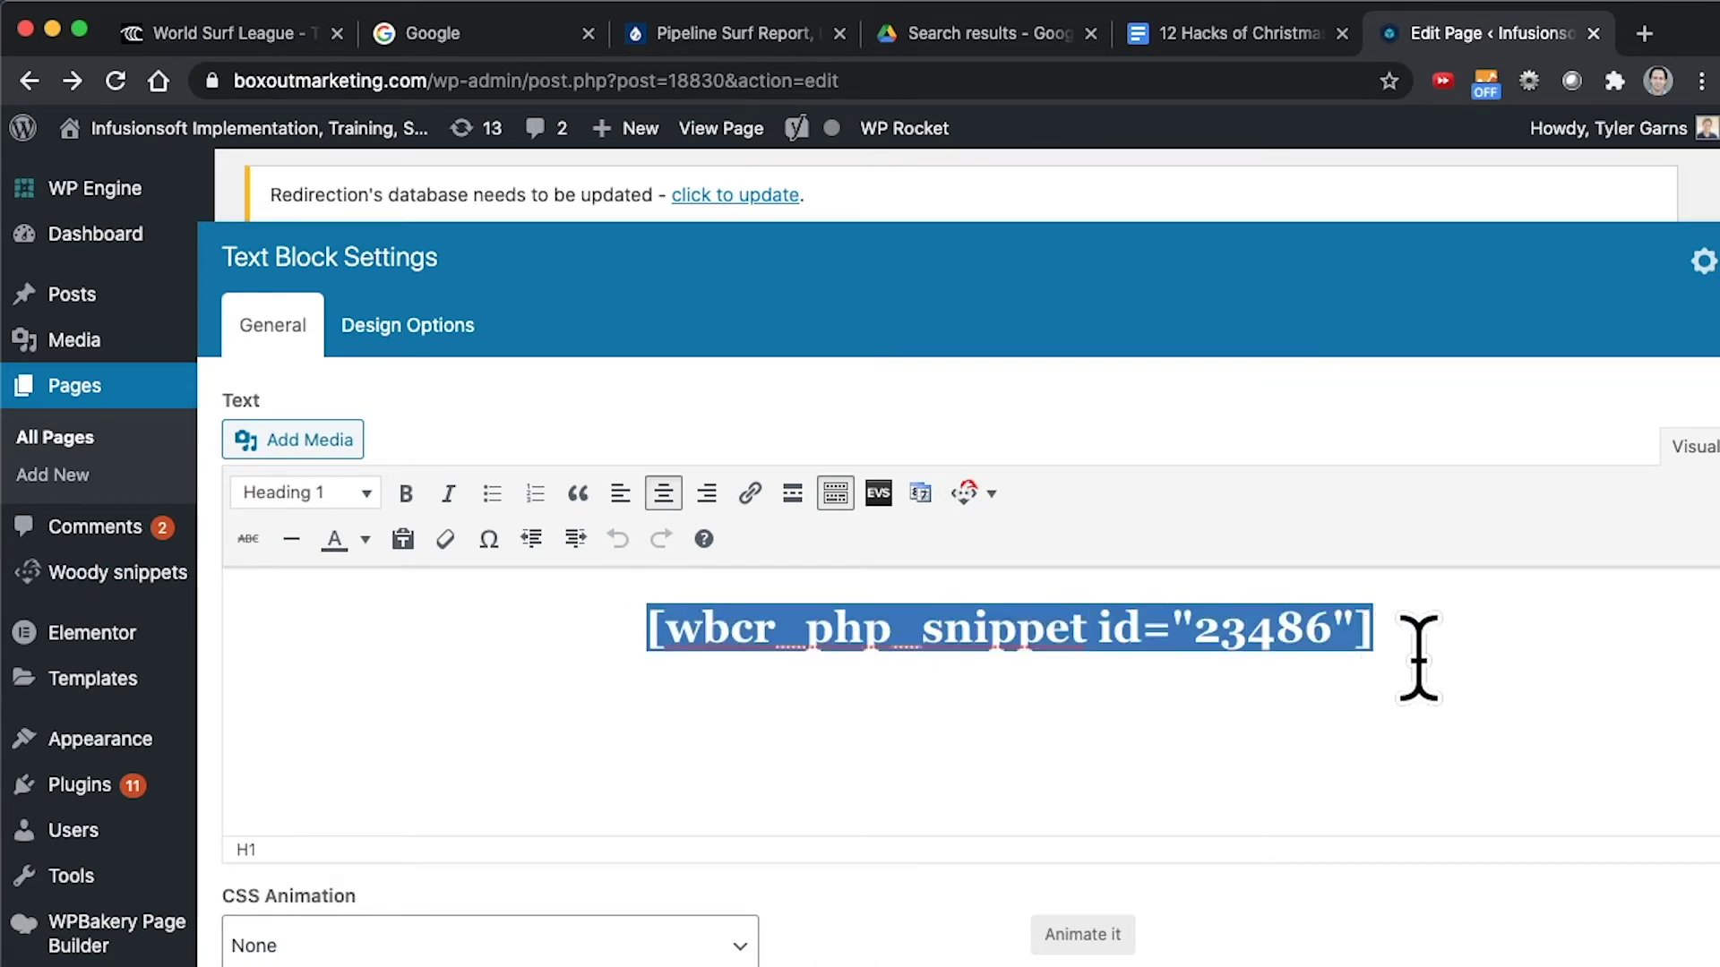
pyautogui.click(315, 495)
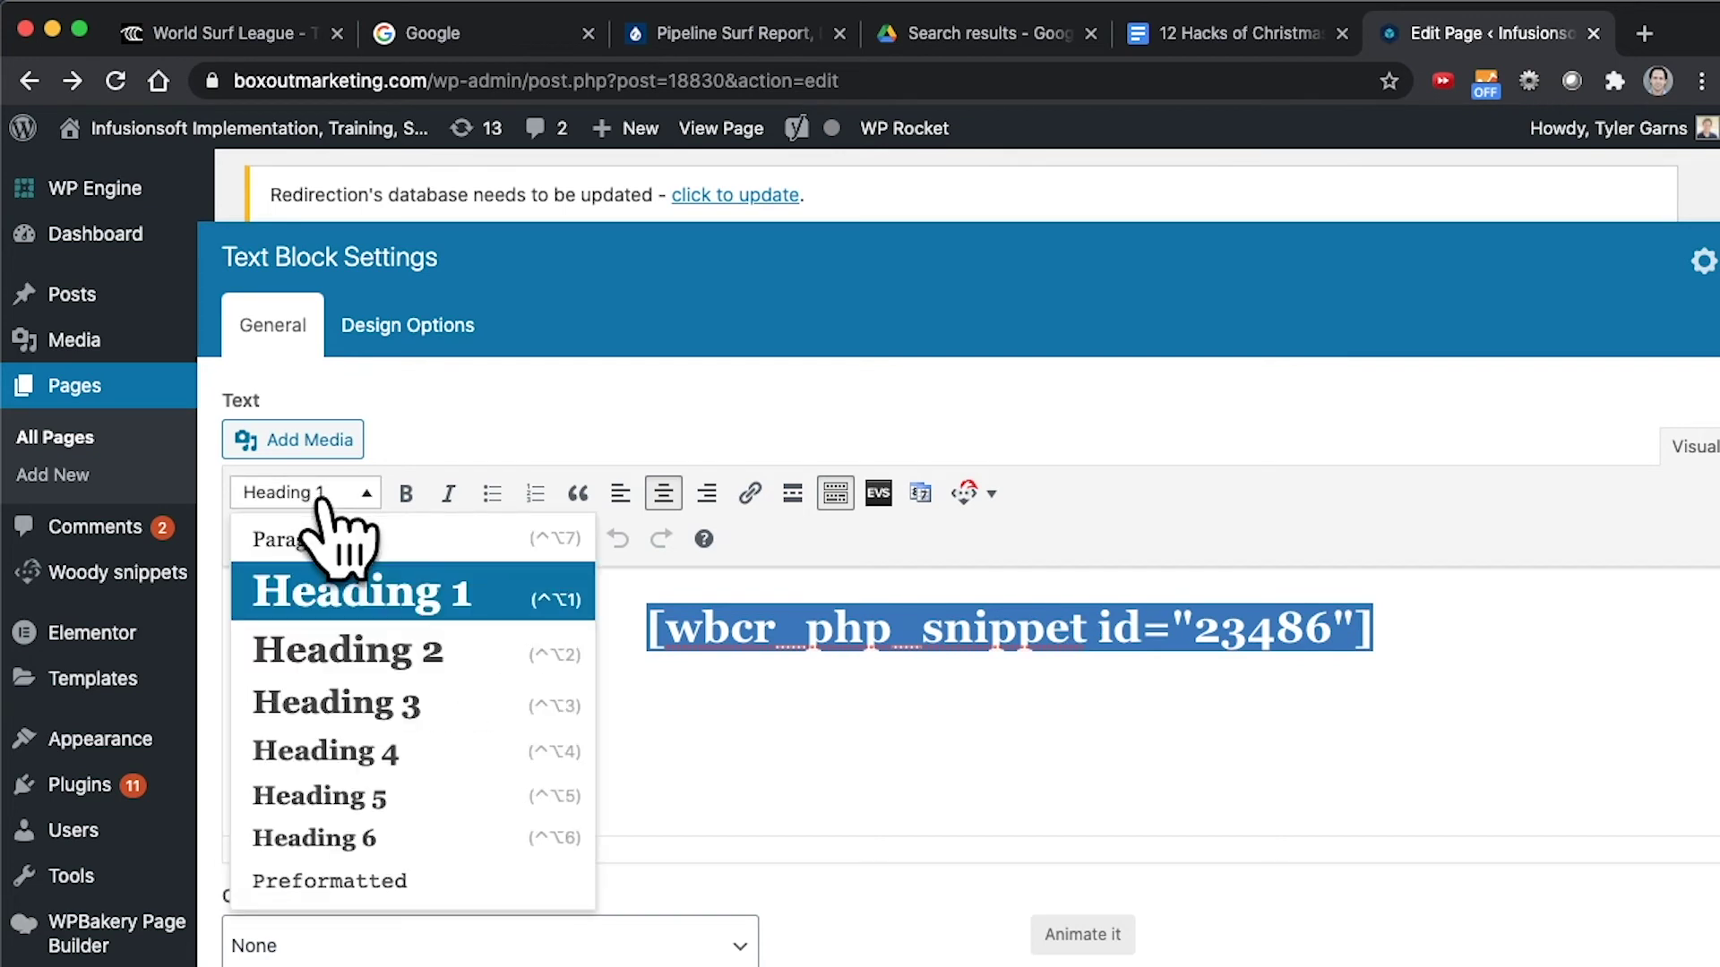
pyautogui.click(367, 591)
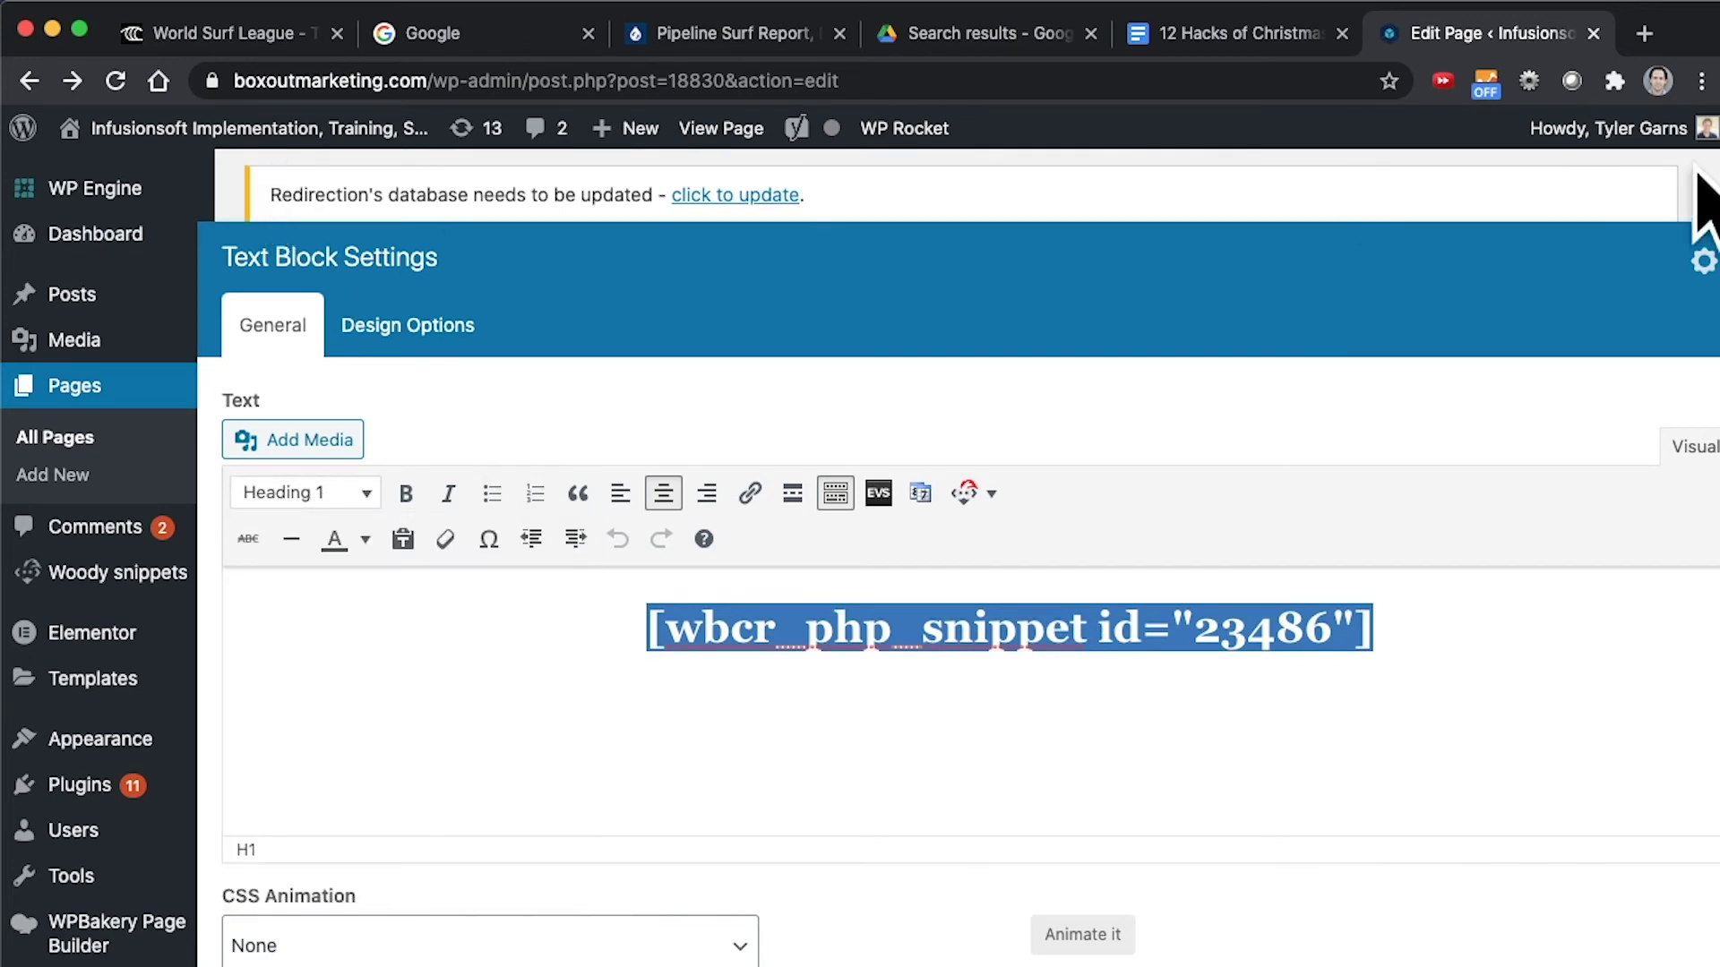
pyautogui.press('Escape')
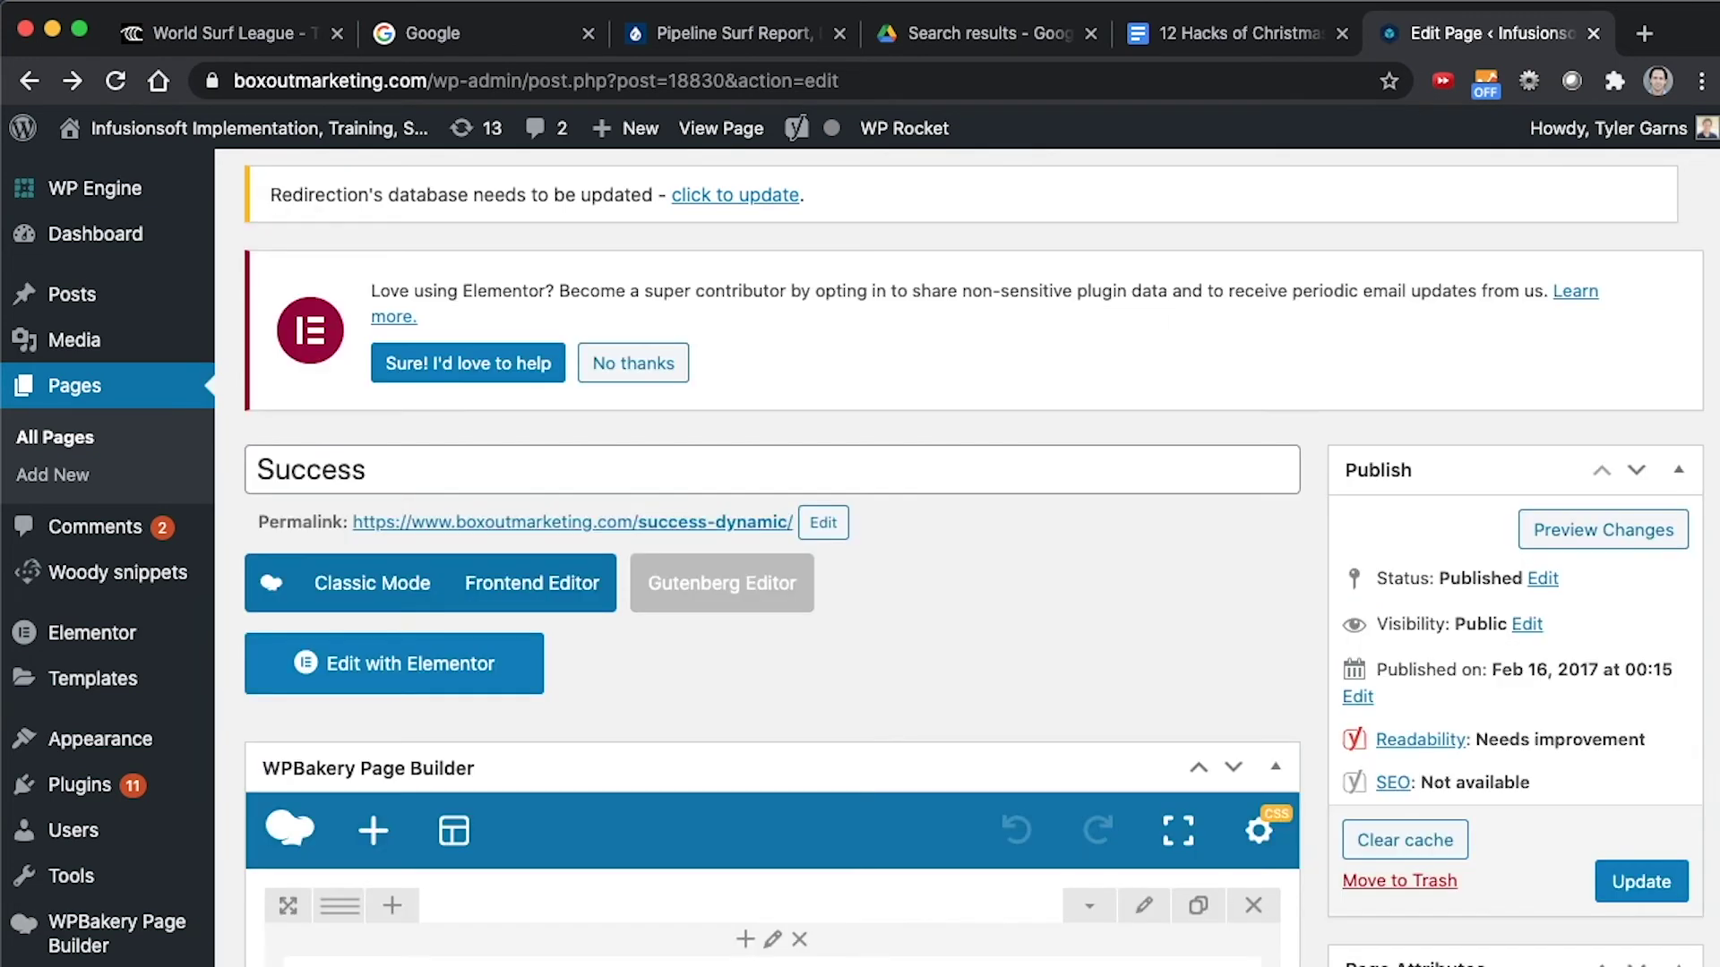
# Inspect the snippet shortcode and heading format in the subtitle's text block, and open the live Success page from its permalink.
pyautogui.click(772, 964)
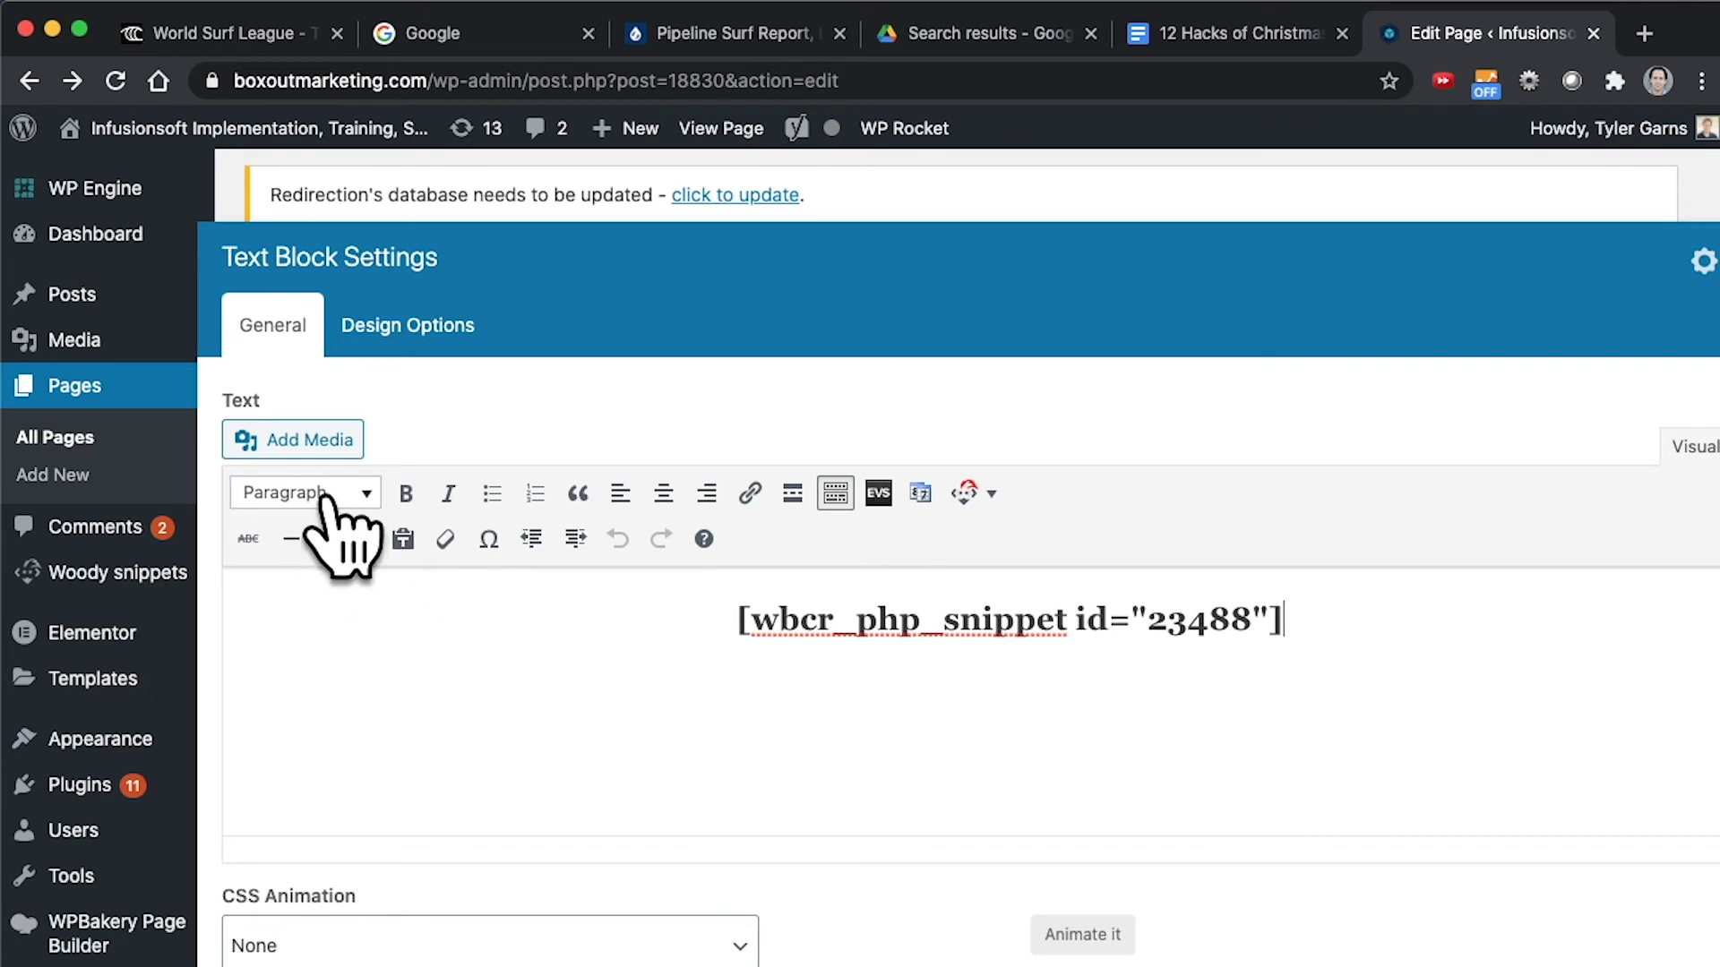
pyautogui.doubleClick(960, 618)
pyautogui.tripleClick(960, 618)
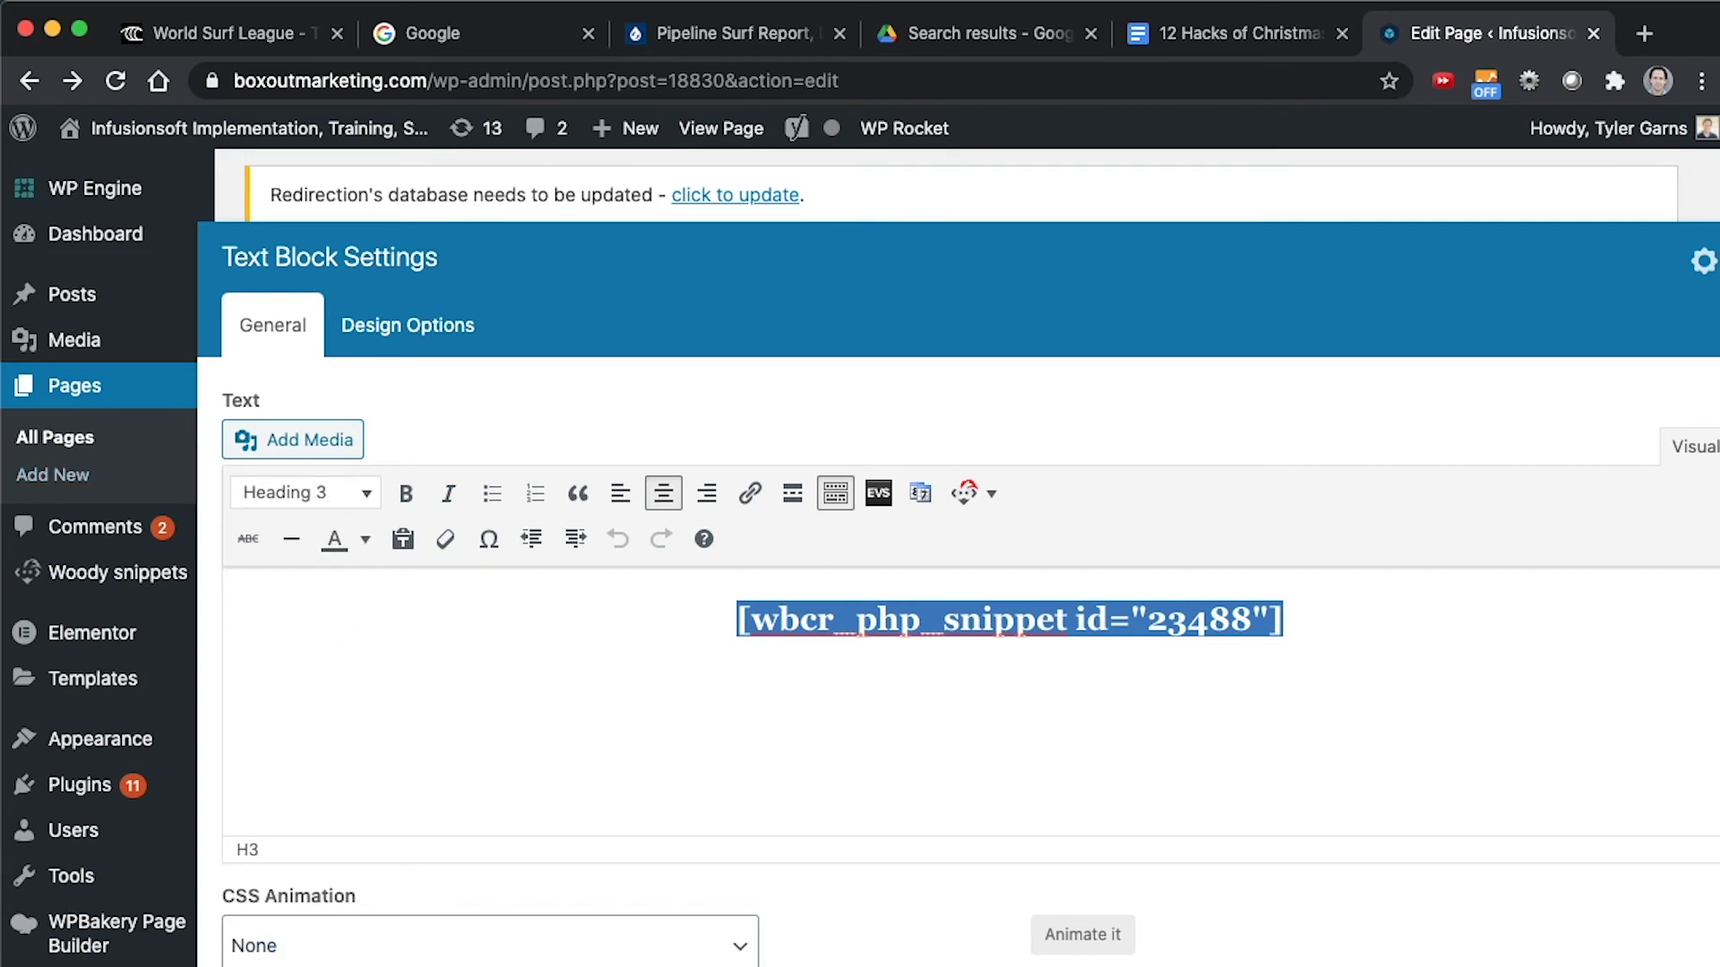
pyautogui.click(931, 966)
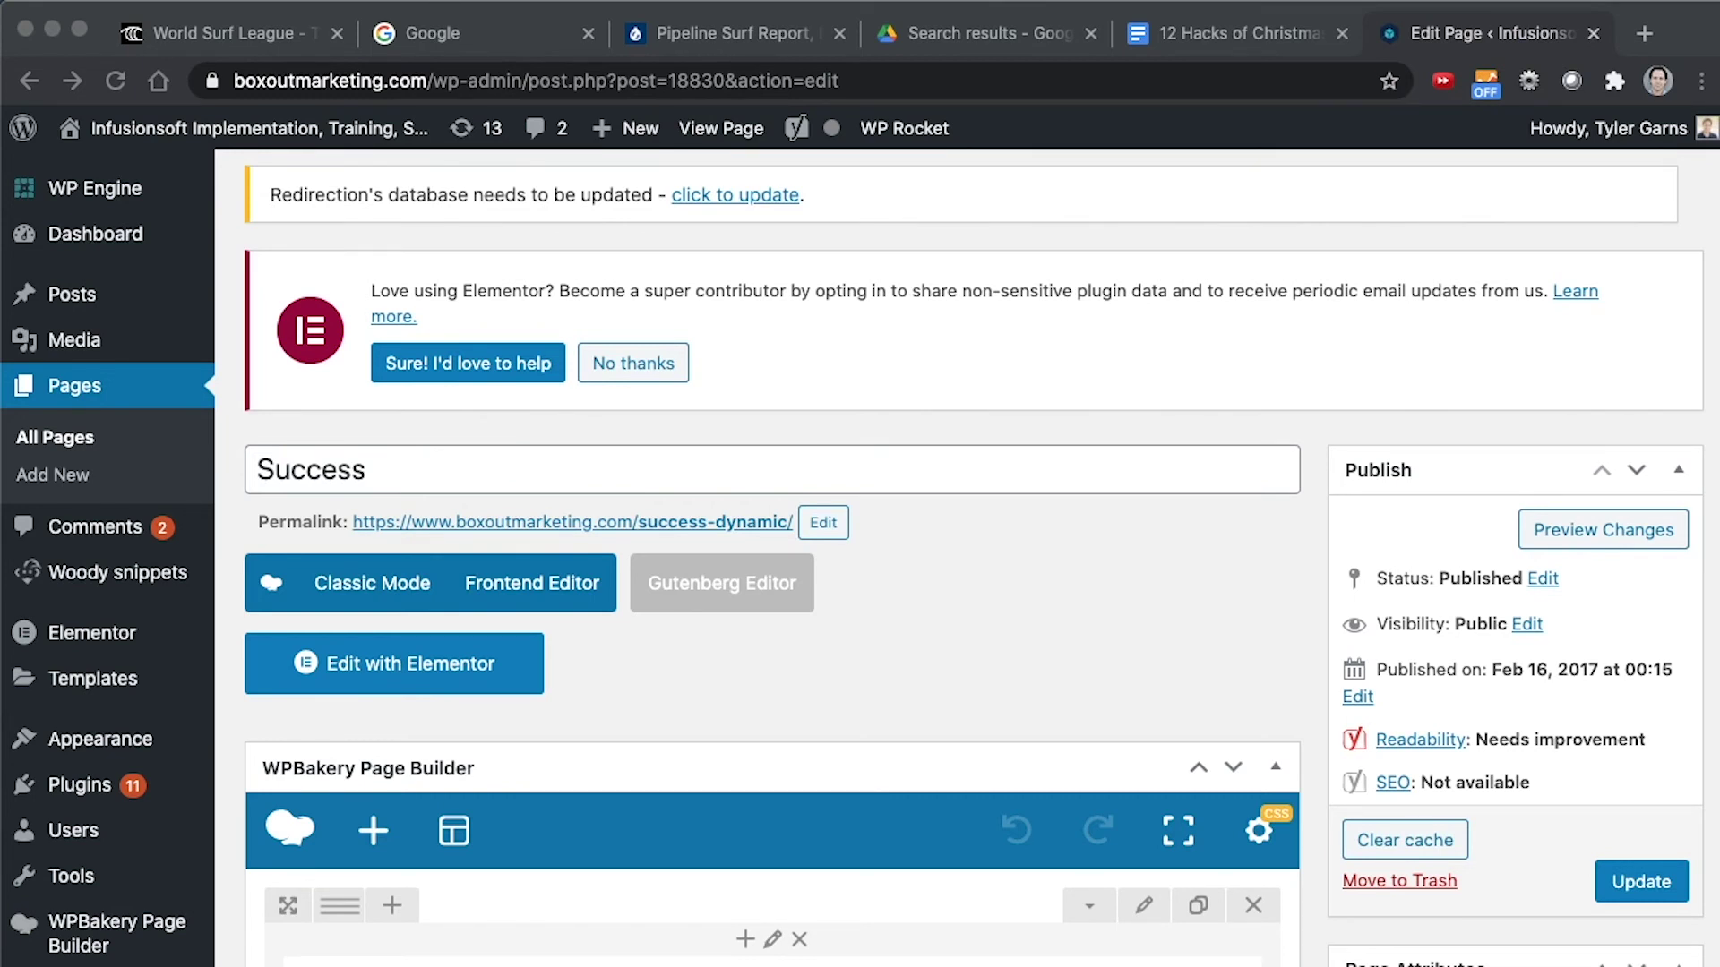
pyautogui.click(618, 524)
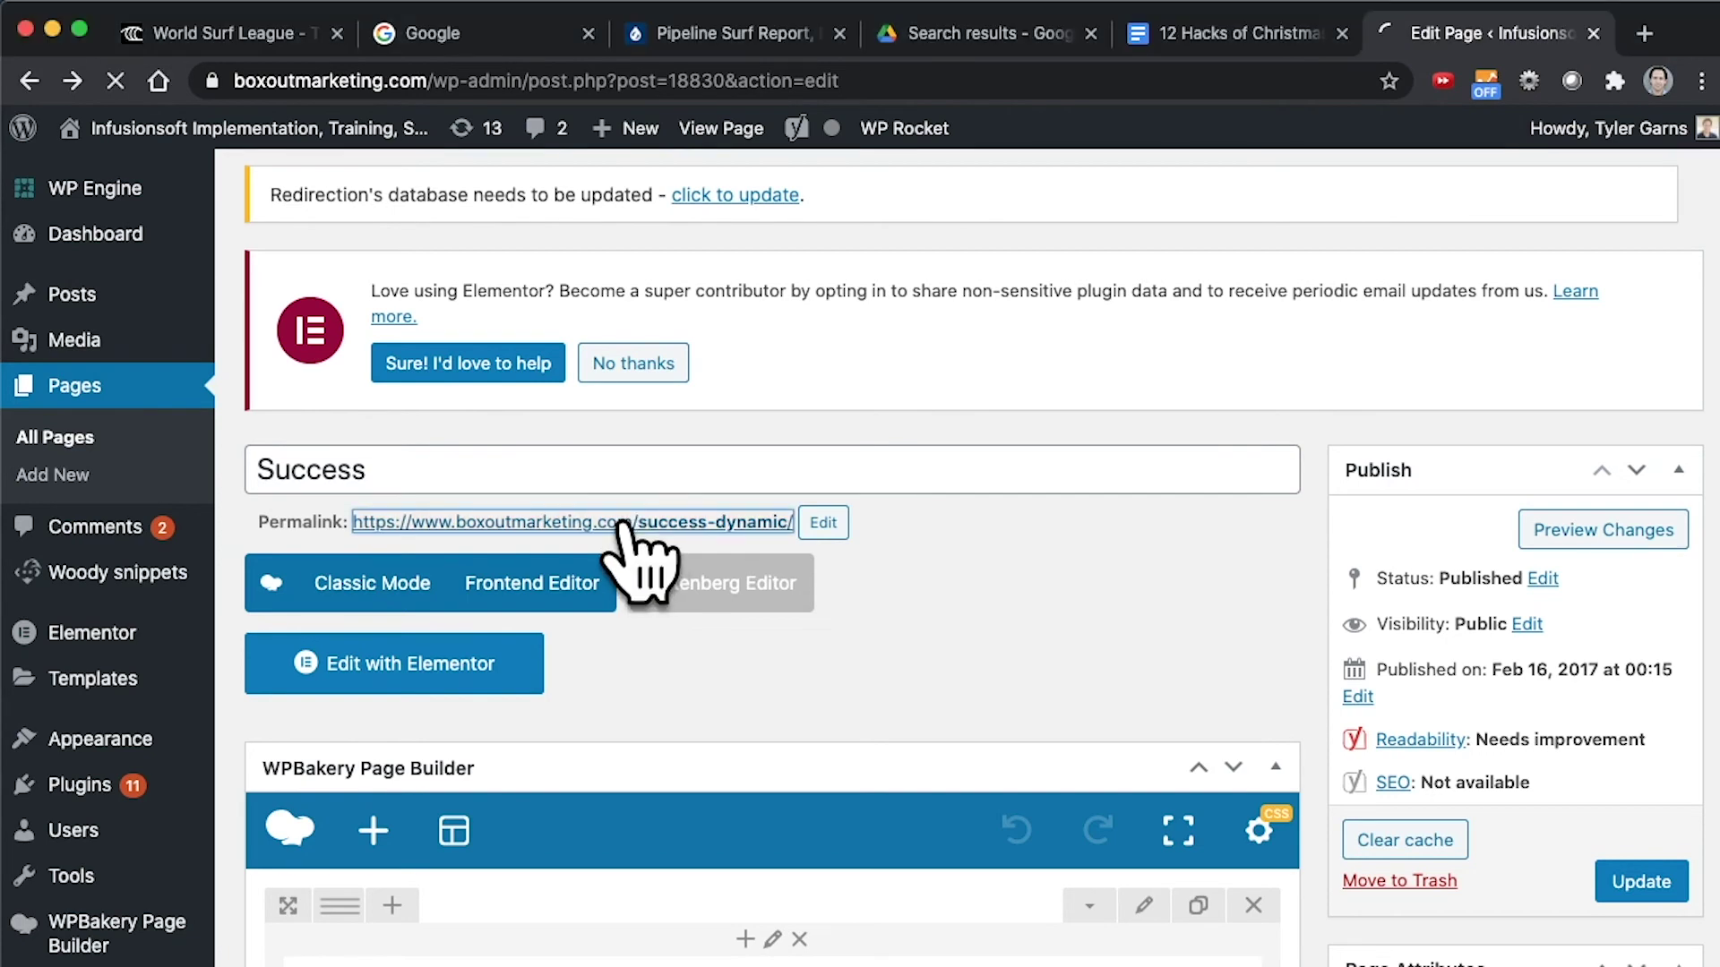